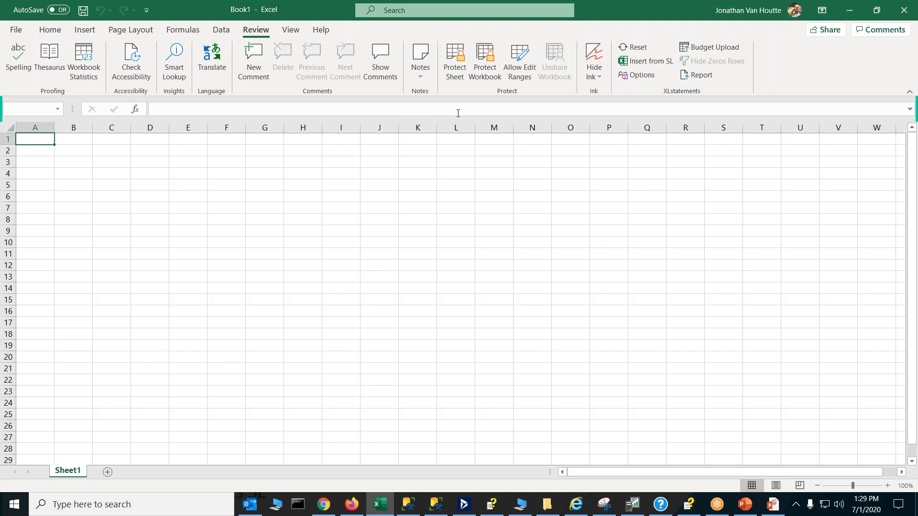
Examine the active users list in the XLstatements system setup, trying different user selections, and close it without deleting anyone
click(634, 76)
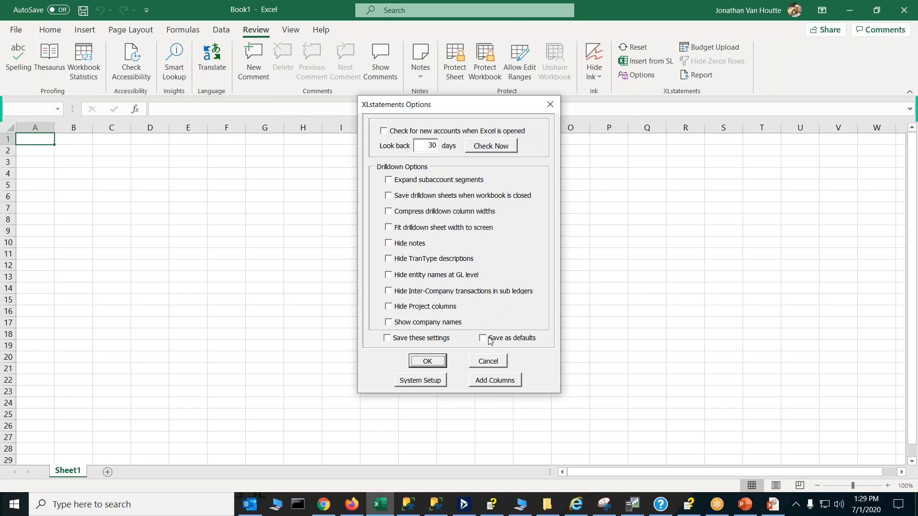
click(438, 382)
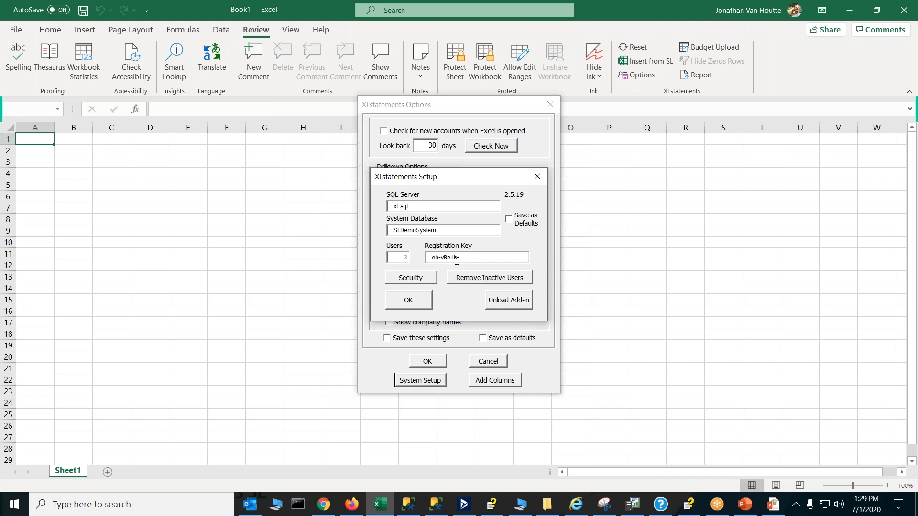
click(475, 281)
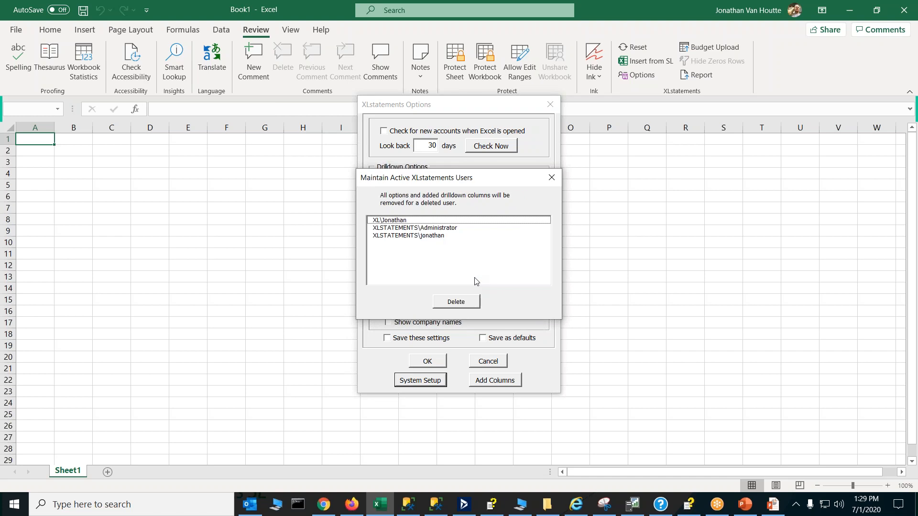
click(436, 237)
ctrl+click(438, 229)
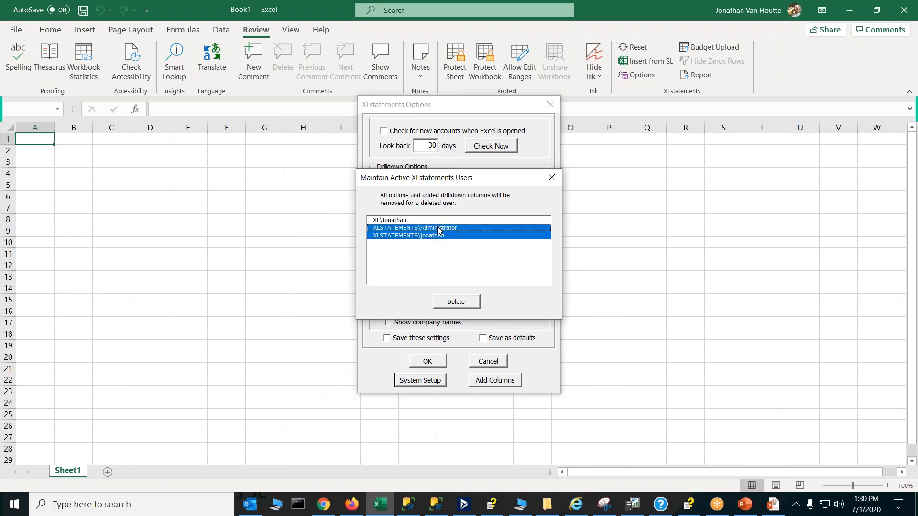
ctrl+click(404, 221)
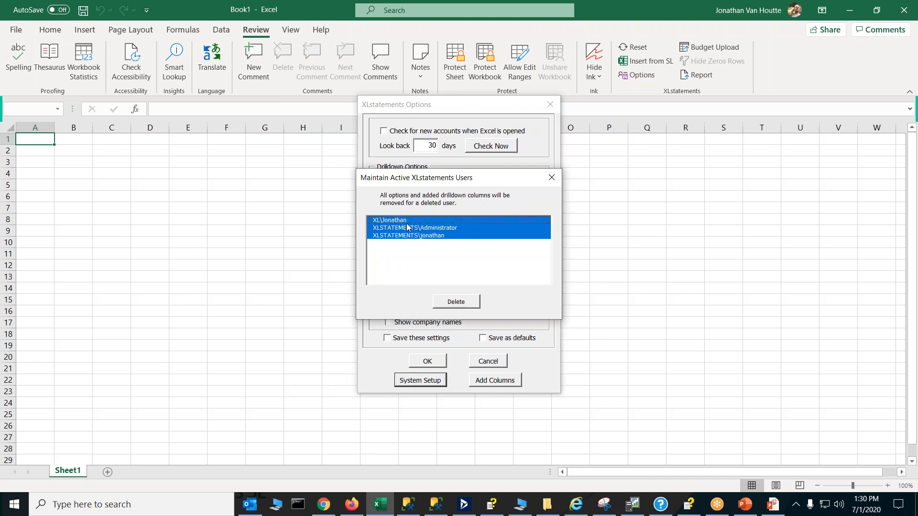
ctrl+click(412, 229)
ctrl+click(419, 236)
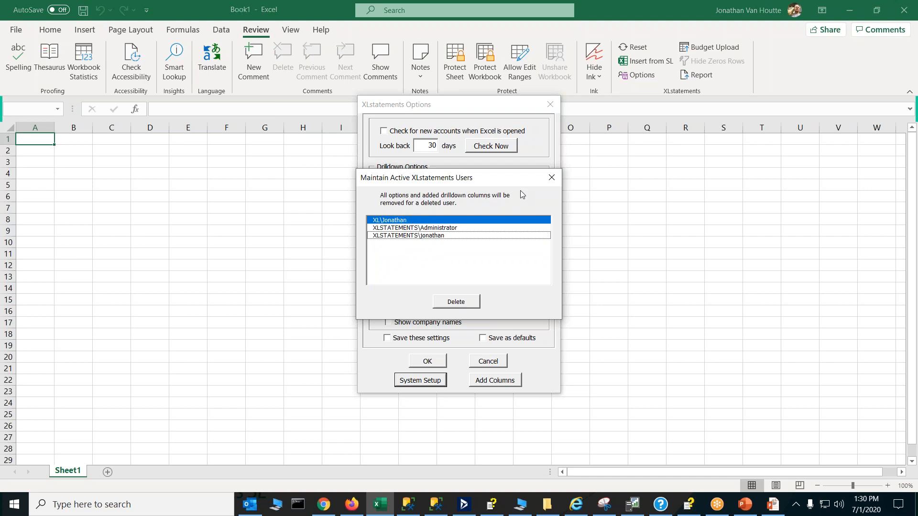
click(546, 178)
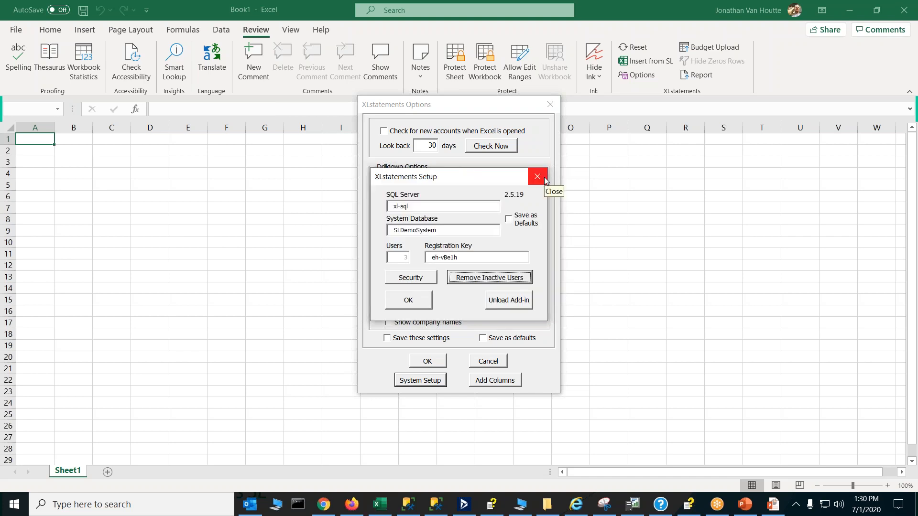
Review the per-login compartmental security table, checking its Acct restrictions, and close it without updating
click(418, 282)
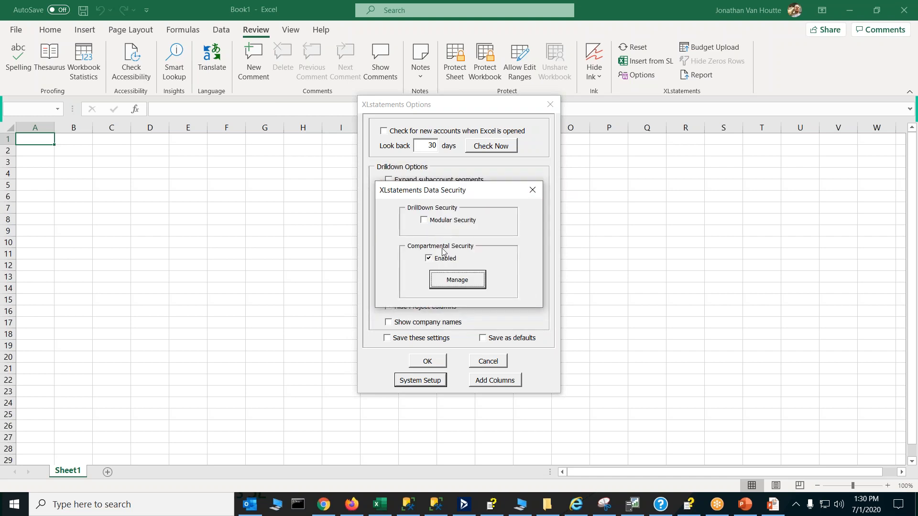
click(453, 287)
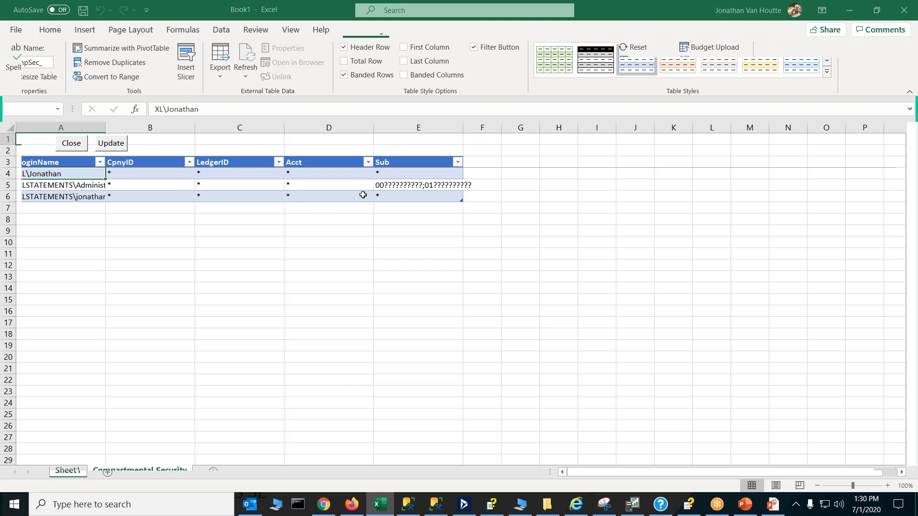
click(302, 184)
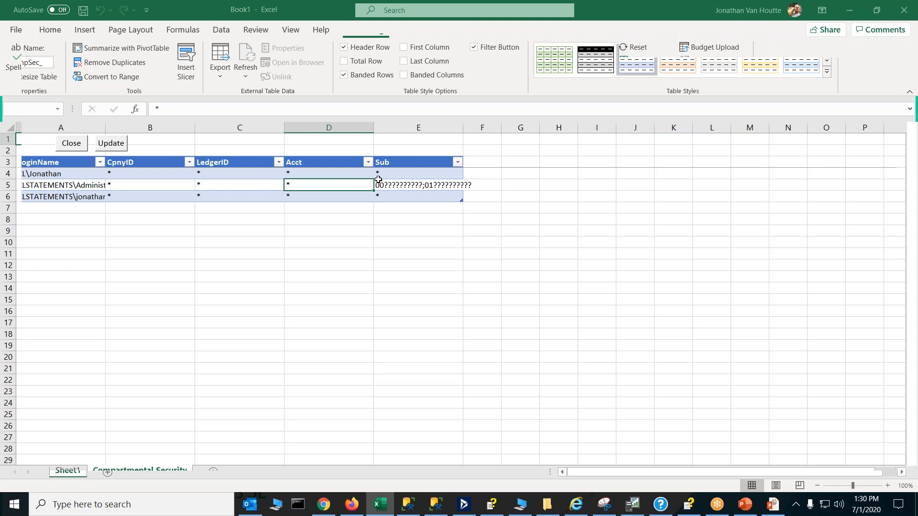
click(337, 172)
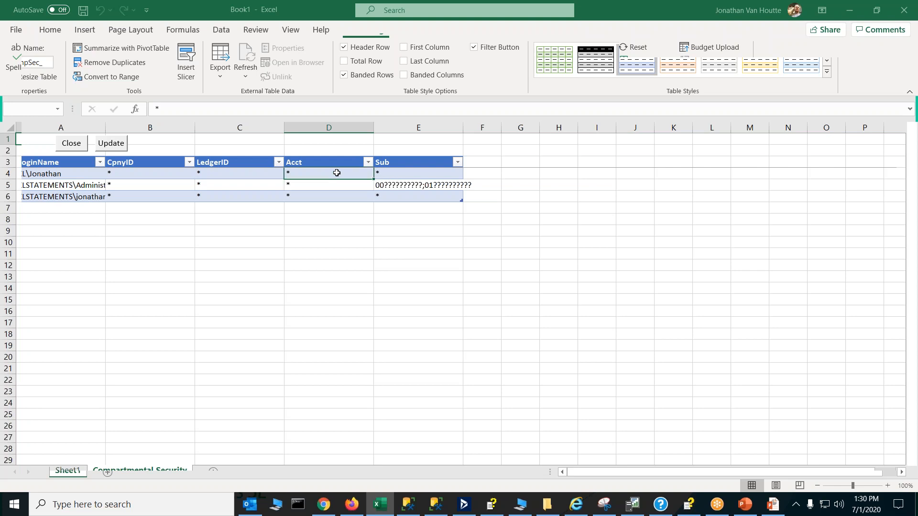
click(332, 185)
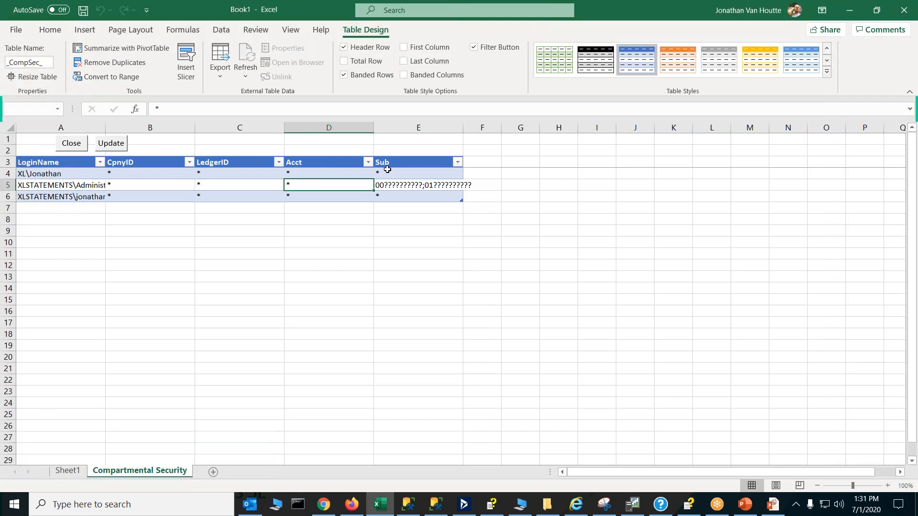
click(71, 144)
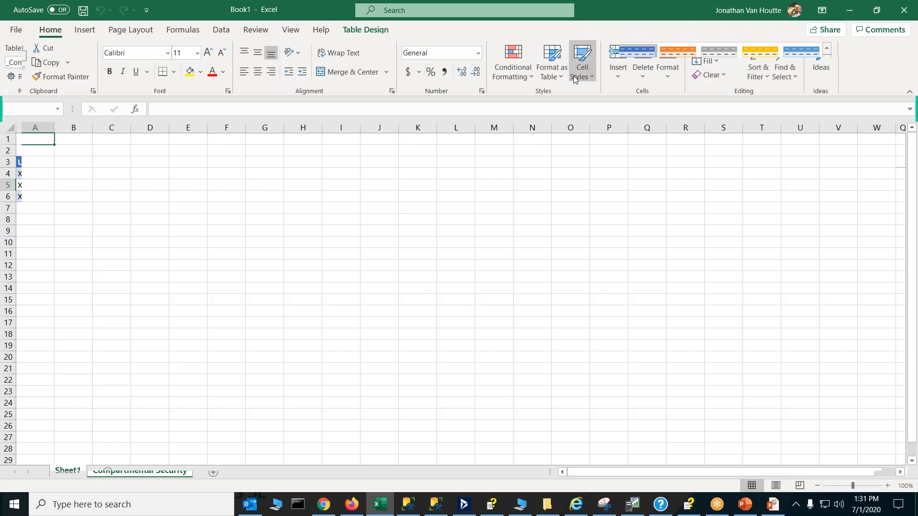
Look through the XLstatements Add Columns settings for the User1 field of the Accounts Payable APDoc table, and leave without adding it
click(256, 31)
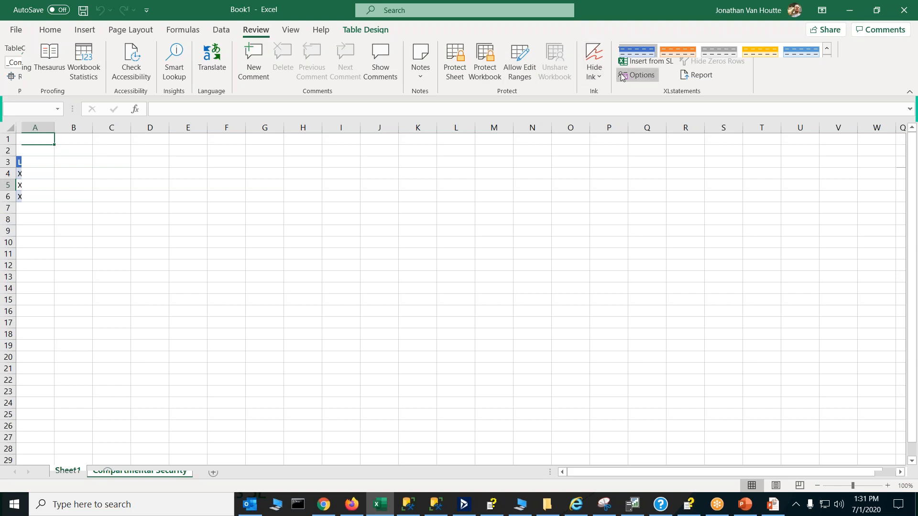
click(636, 75)
click(485, 386)
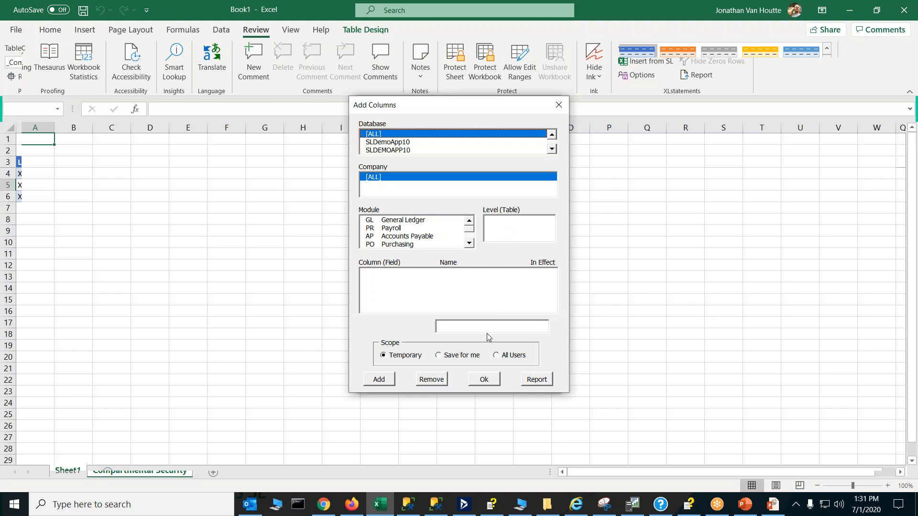
click(407, 237)
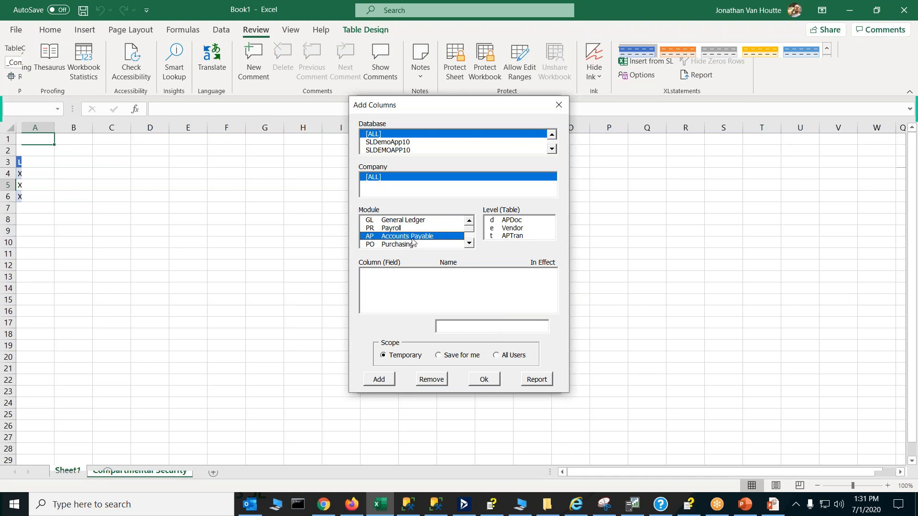
click(508, 221)
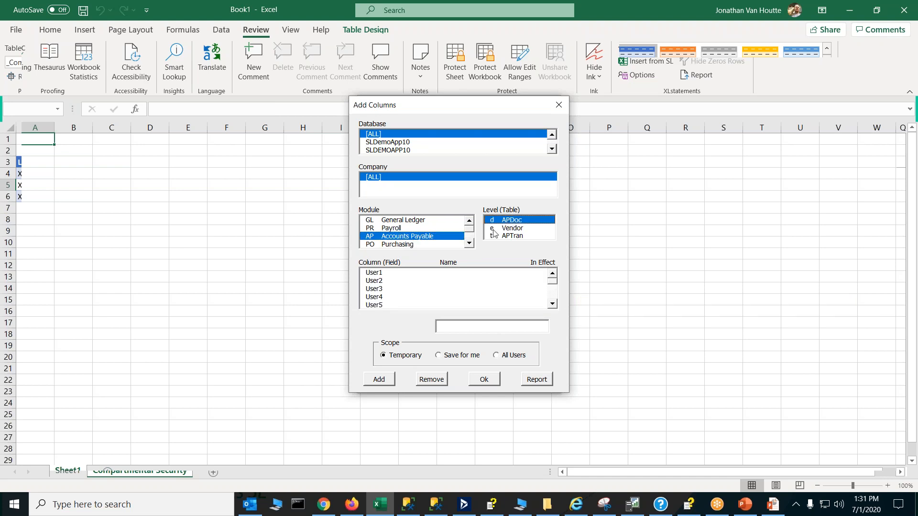
click(376, 274)
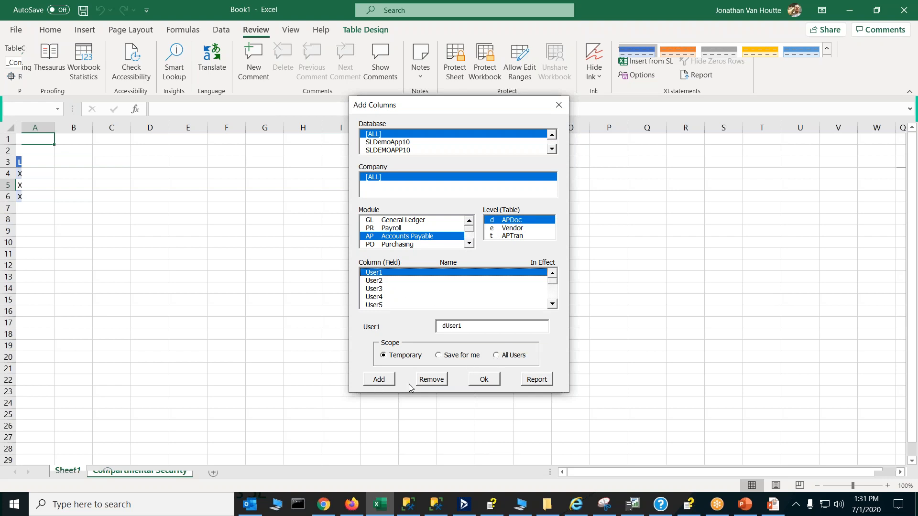
click(558, 106)
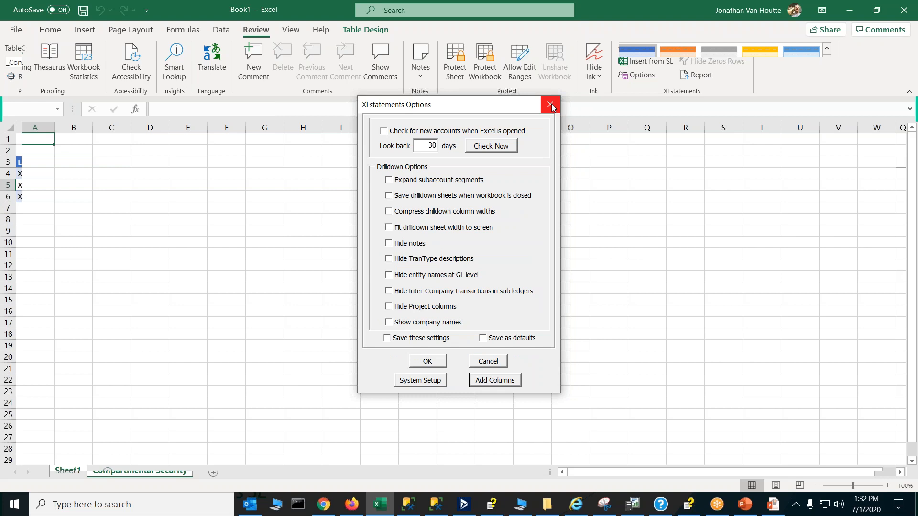
click(551, 105)
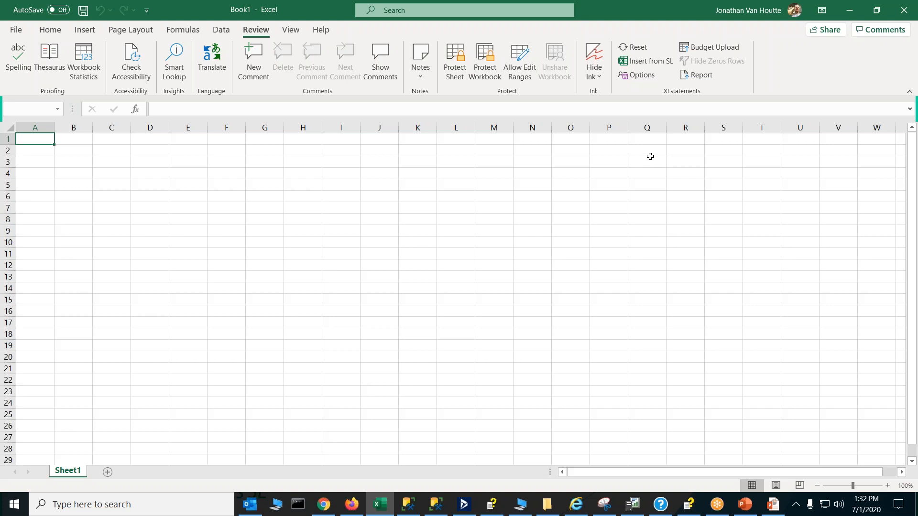
Insert company 0060 Contoso, Ltd:Demo from Dynamics SL into cell A1, with a workbook-level name and its description to the right
click(637, 62)
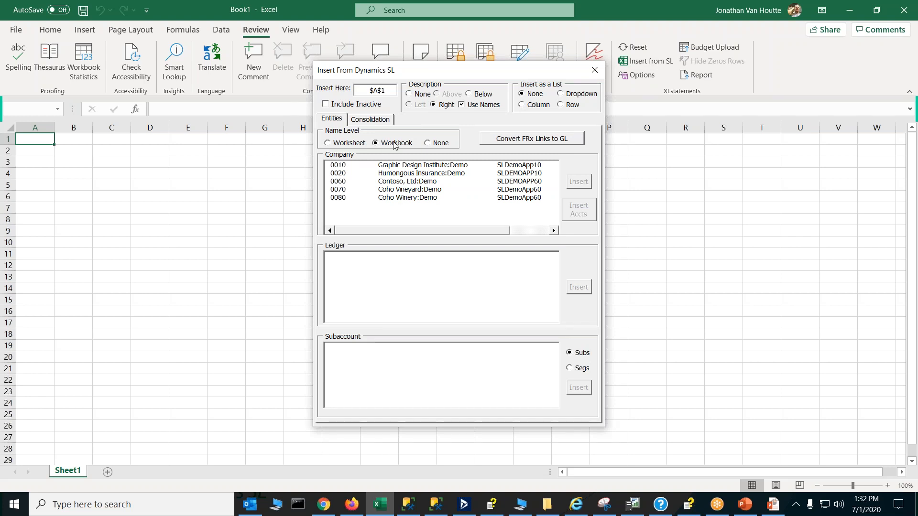
click(388, 182)
click(578, 182)
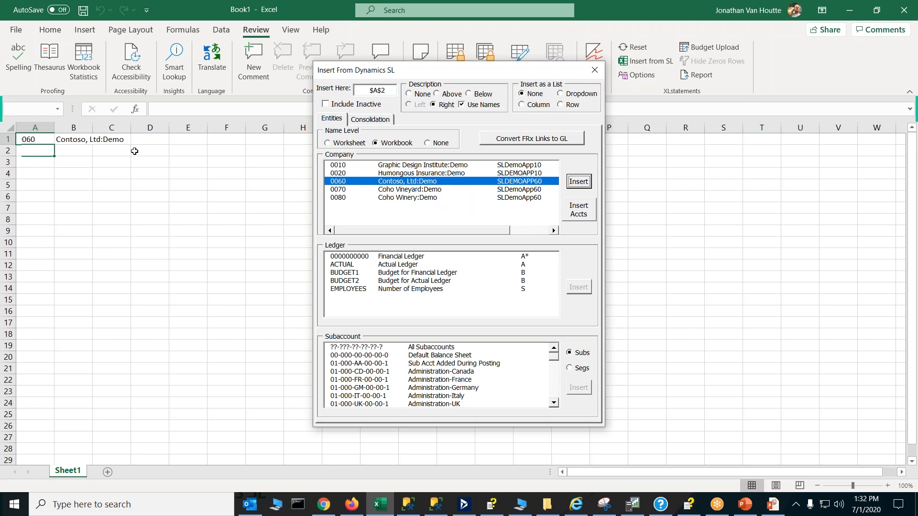
click(40, 135)
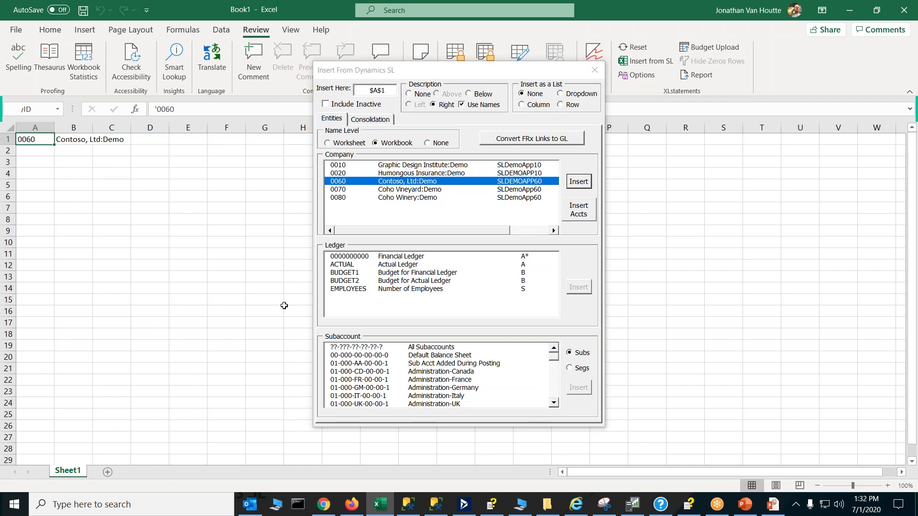
Insert the Financial Ledger from Dynamics SL into cell A2, keeping the name level at Workbook
click(333, 144)
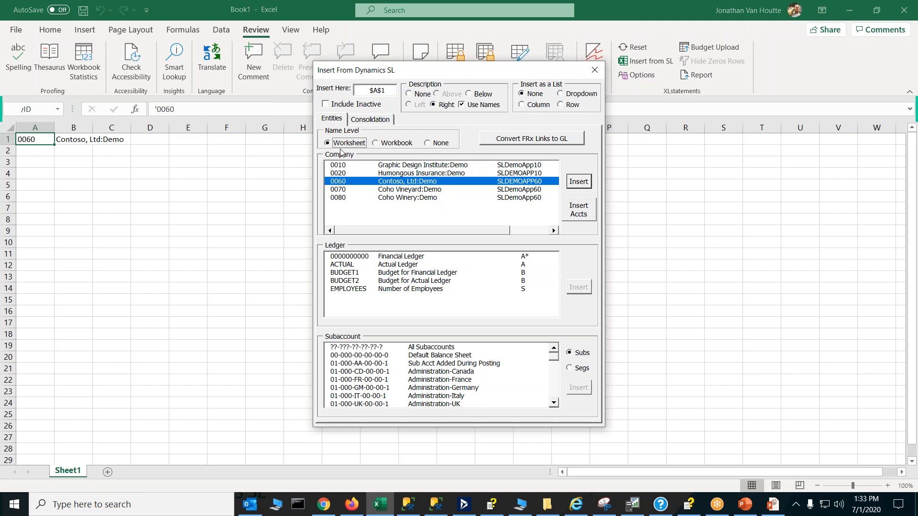
click(376, 147)
click(329, 145)
click(376, 145)
click(23, 152)
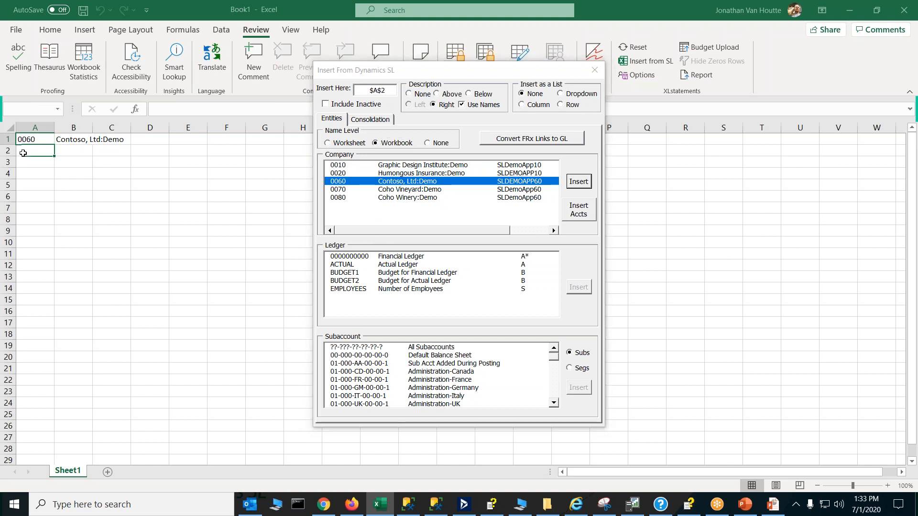
click(417, 258)
click(578, 287)
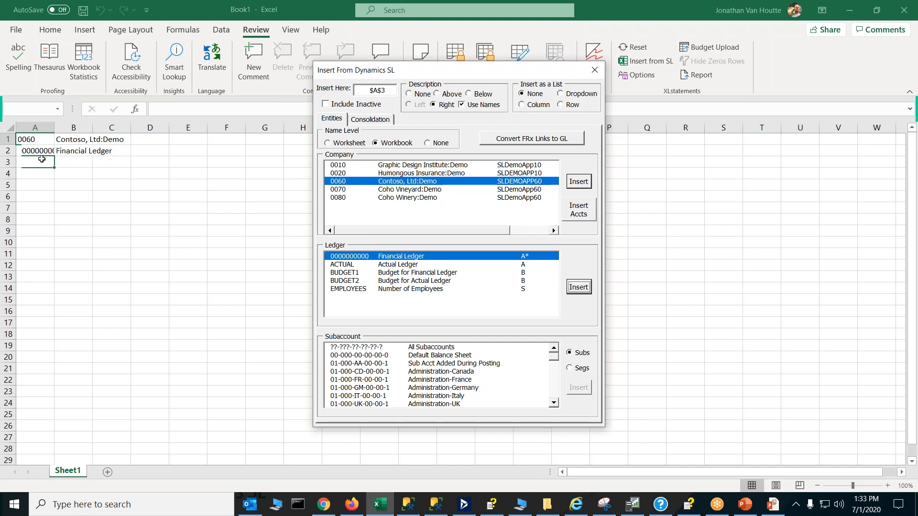
click(45, 154)
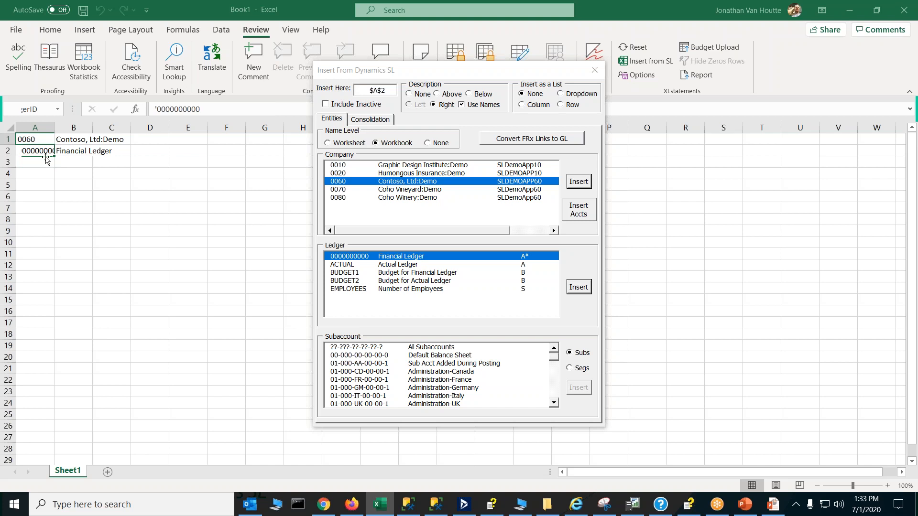
Insert a dropdown list of the Location and Sales Type subaccount segments into cell A3, and close the insert dialog
click(47, 161)
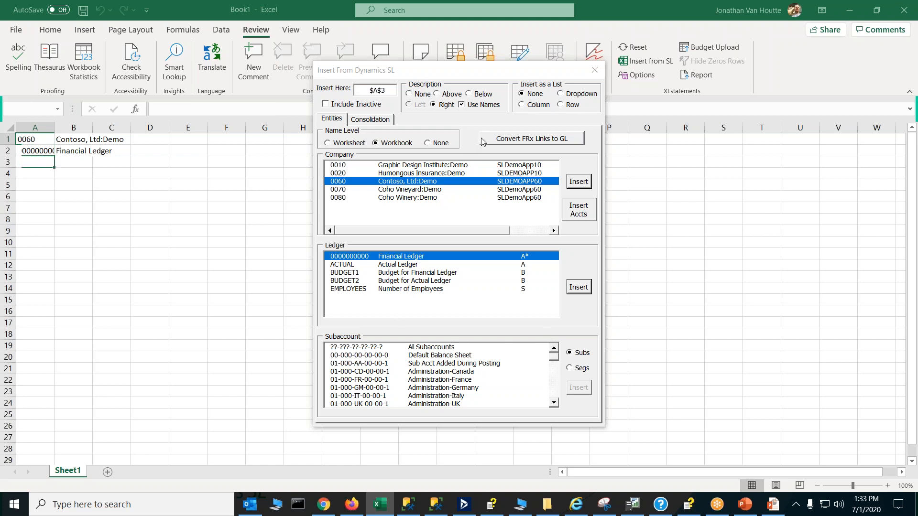
click(561, 94)
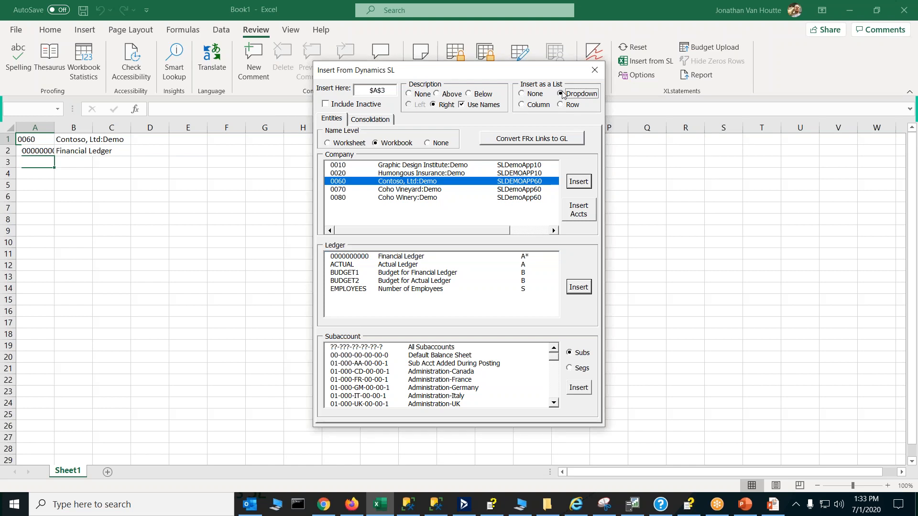
click(570, 369)
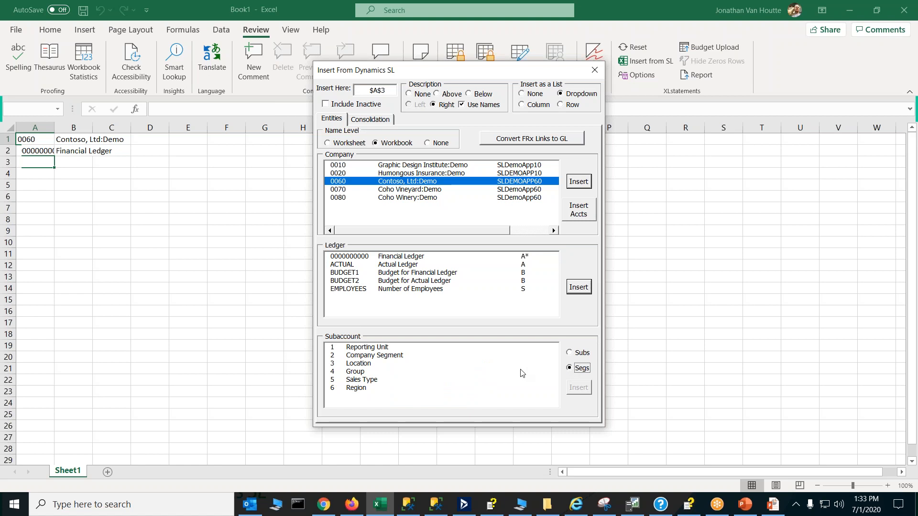
click(370, 383)
ctrl+click(372, 365)
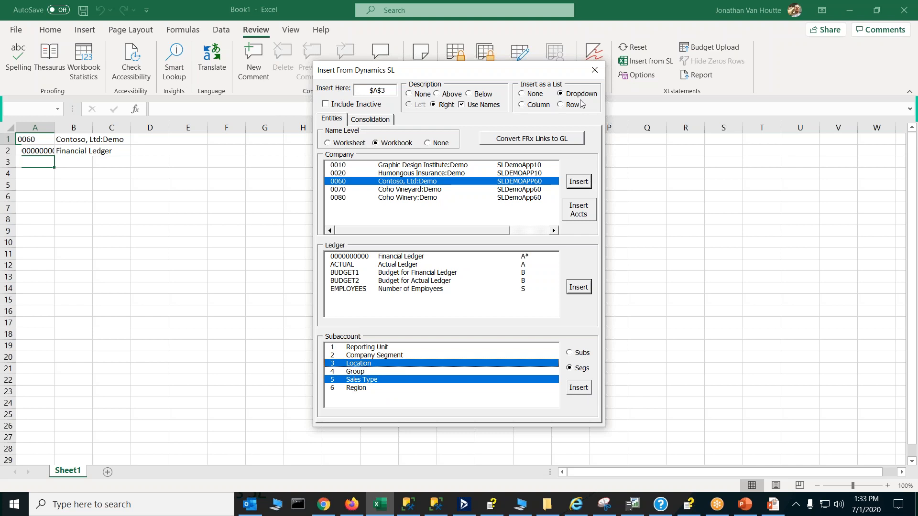
click(580, 388)
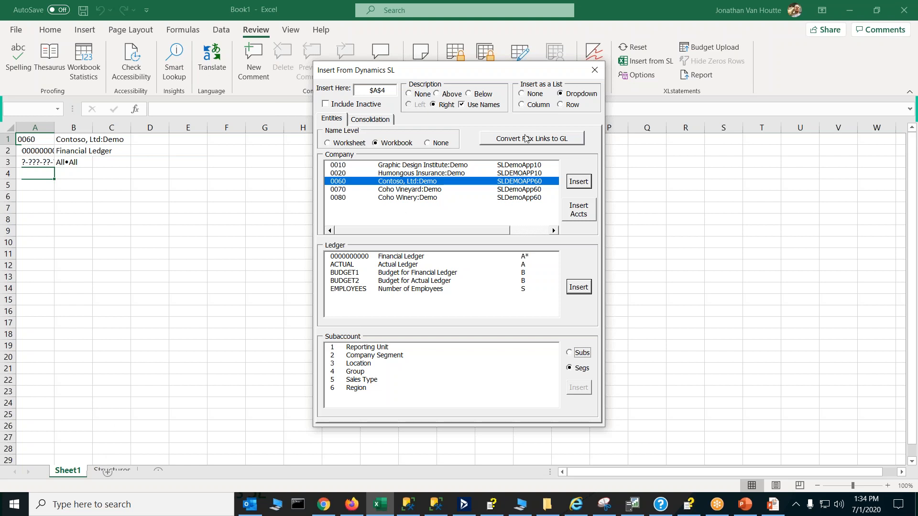
click(594, 70)
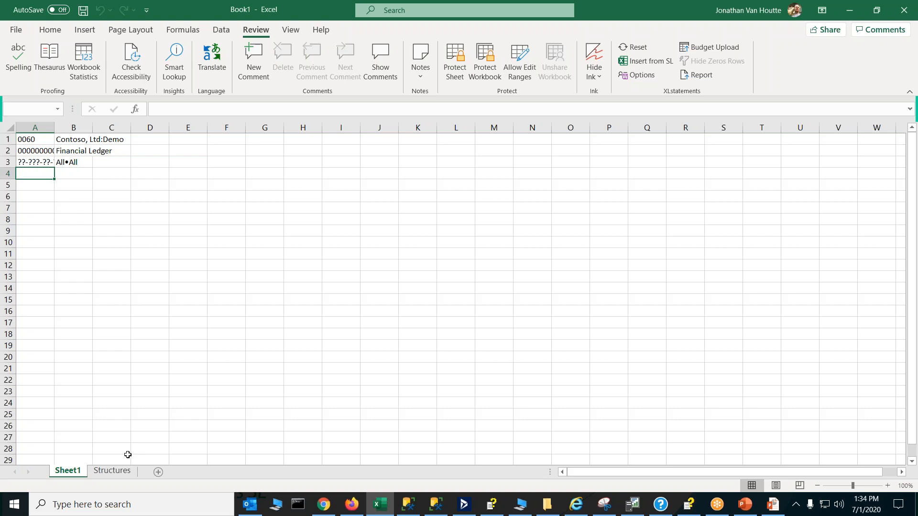
Review the Location and Sales Type combinations listed on the Structures sheet
click(113, 471)
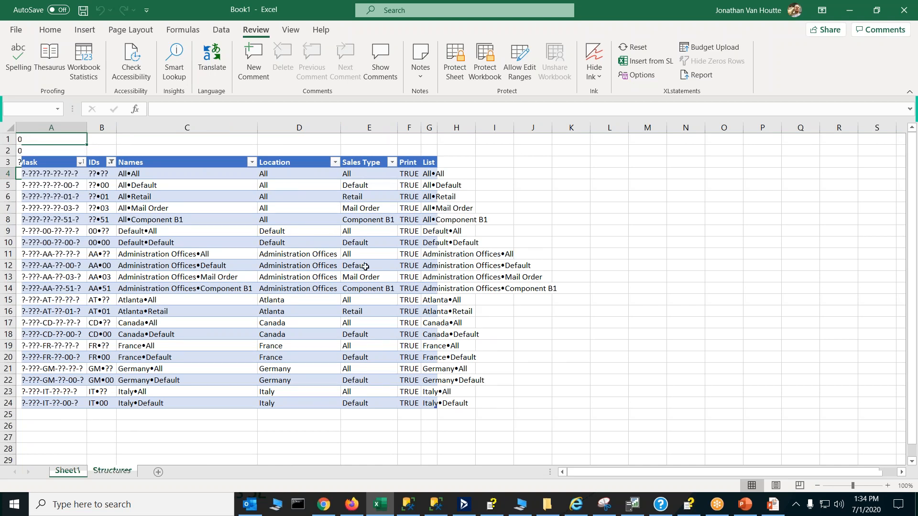
click(281, 172)
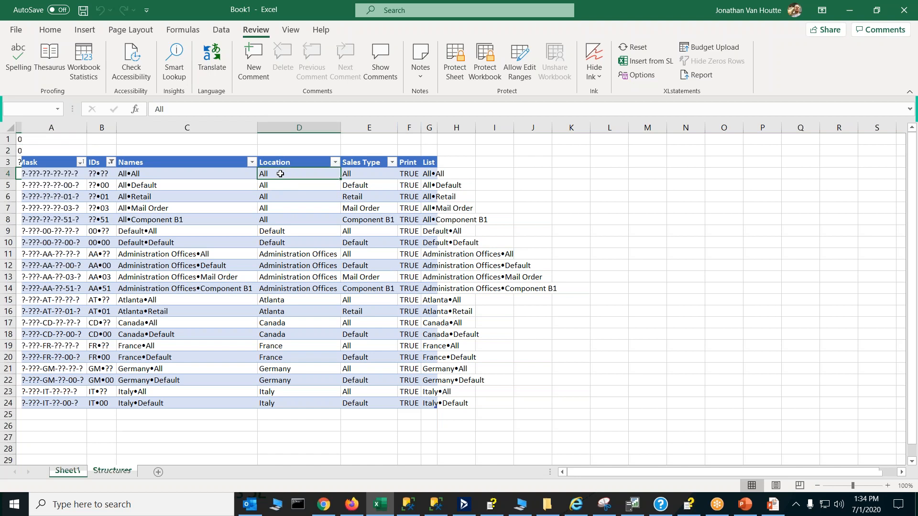
click(384, 173)
click(312, 186)
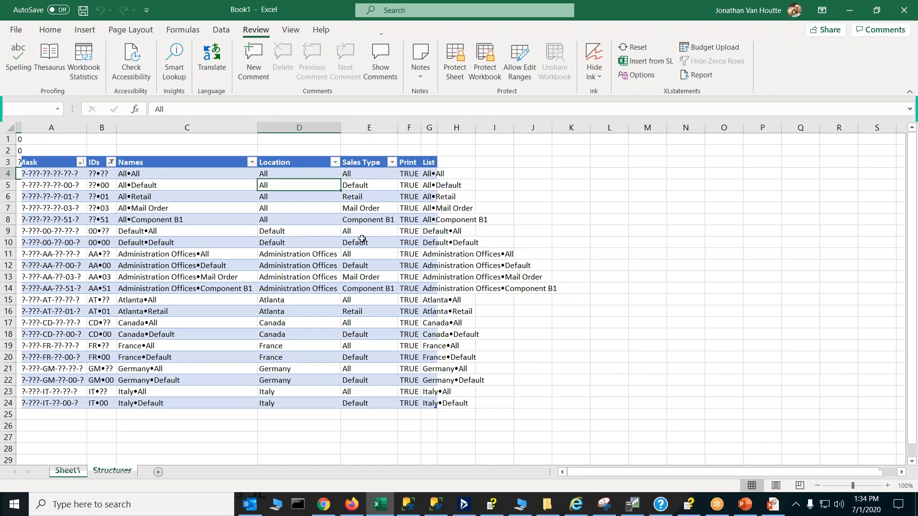
click(363, 301)
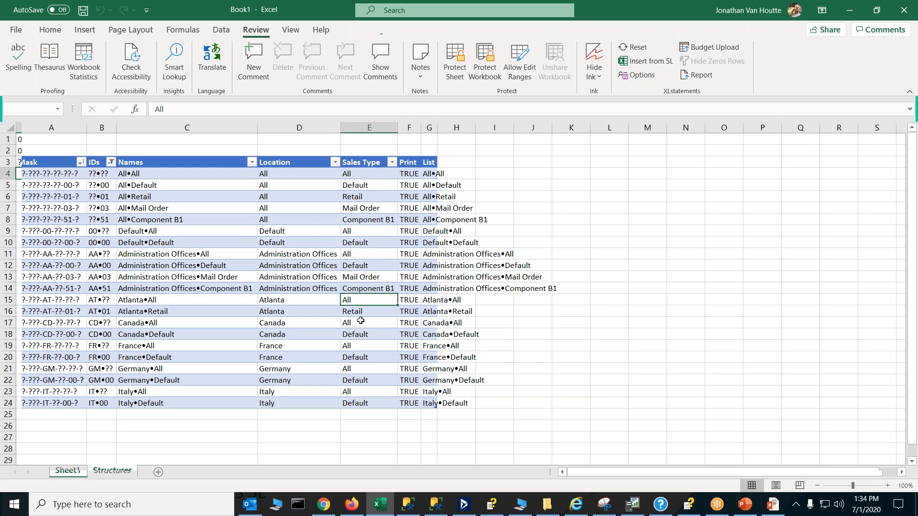
click(360, 321)
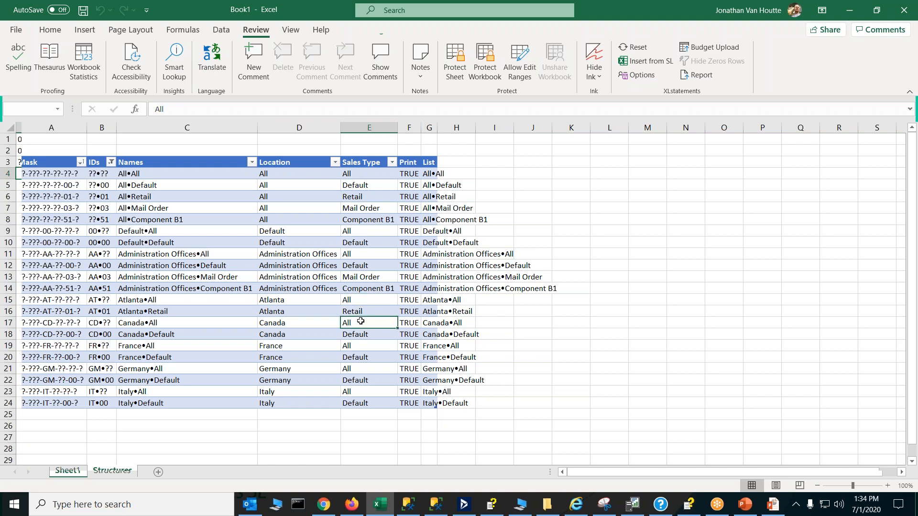
click(361, 347)
click(358, 368)
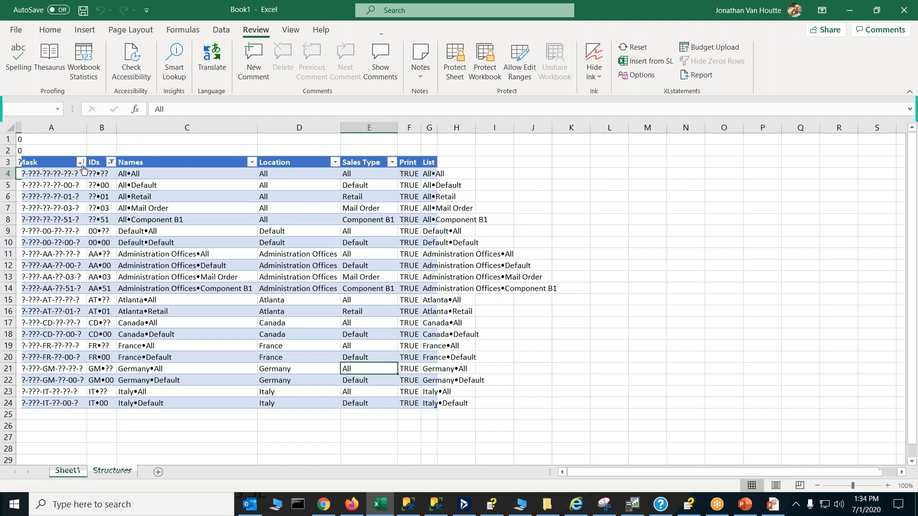
Check the filter options of the IDs column and the subaccount masks for the Retail and Canada rows
click(113, 163)
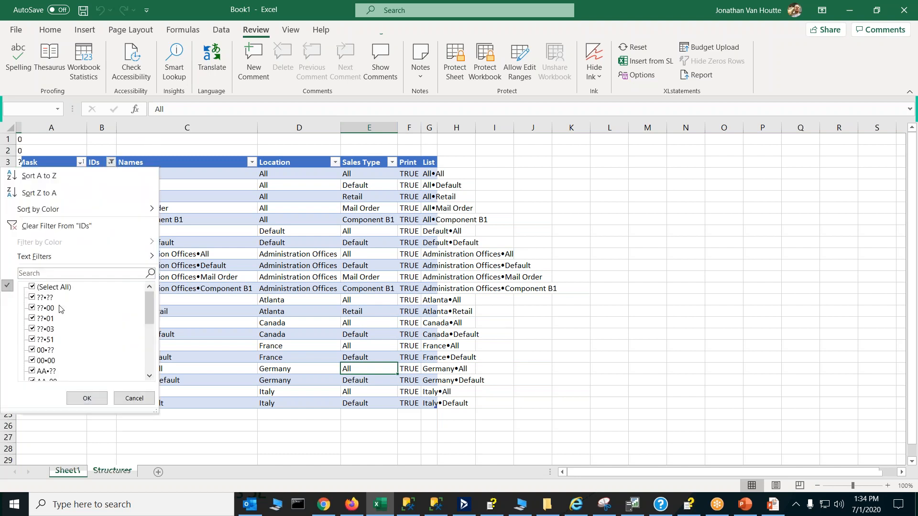
click(187, 134)
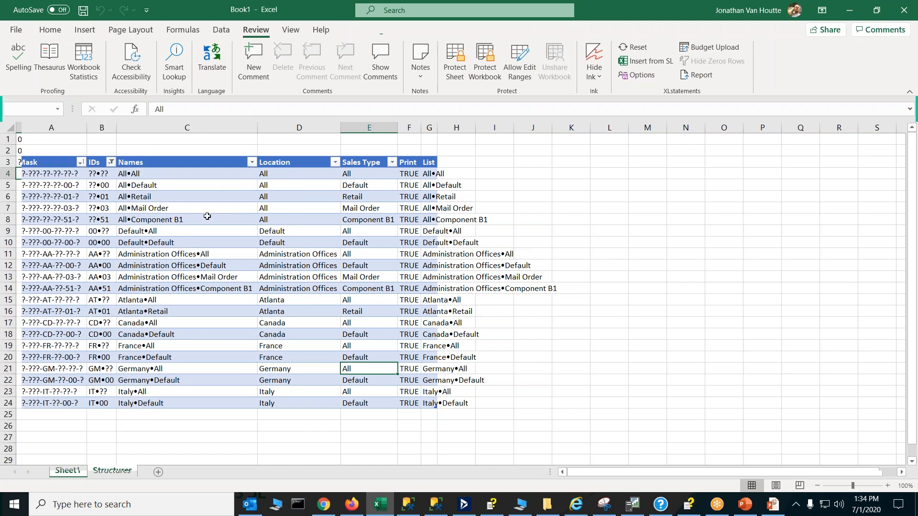
click(62, 198)
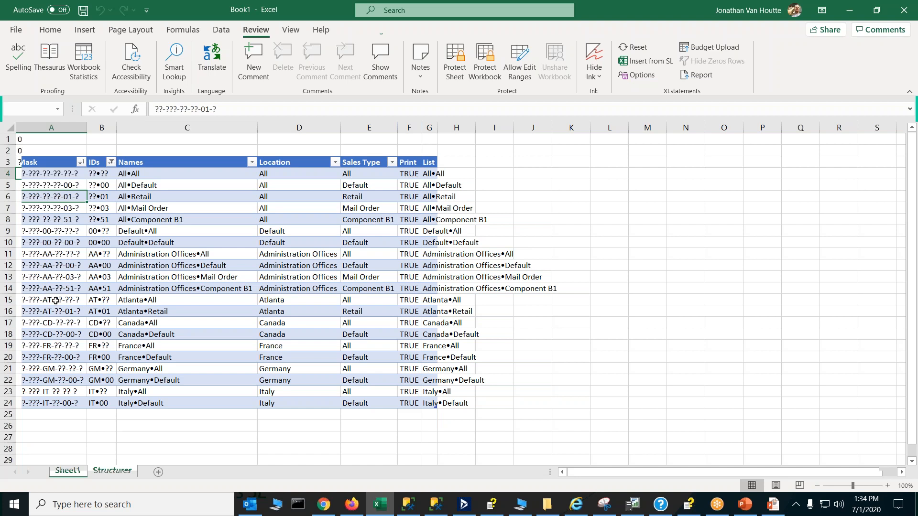
click(56, 313)
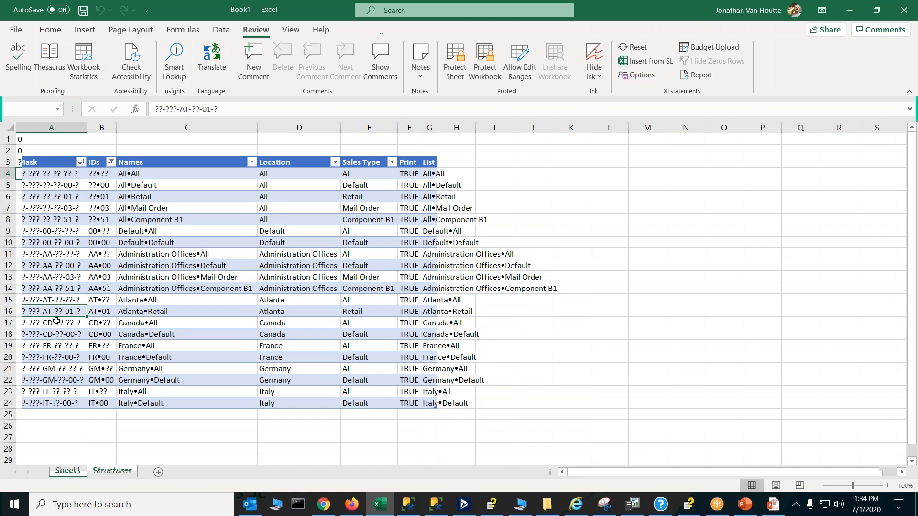
click(69, 322)
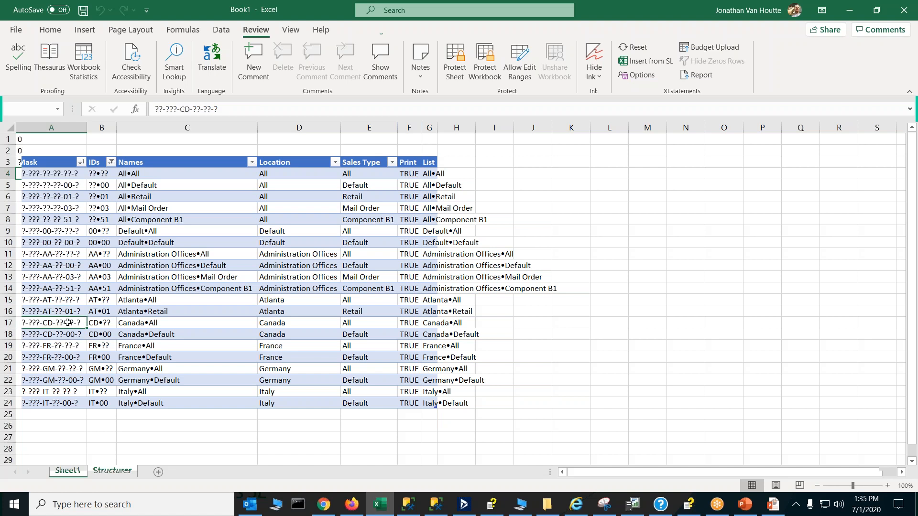
Append the France•All mask ??-???-FR-??-??-? to the Canada•All mask in A17, separated by a semicolon, and fit column A to its contents
click(65, 346)
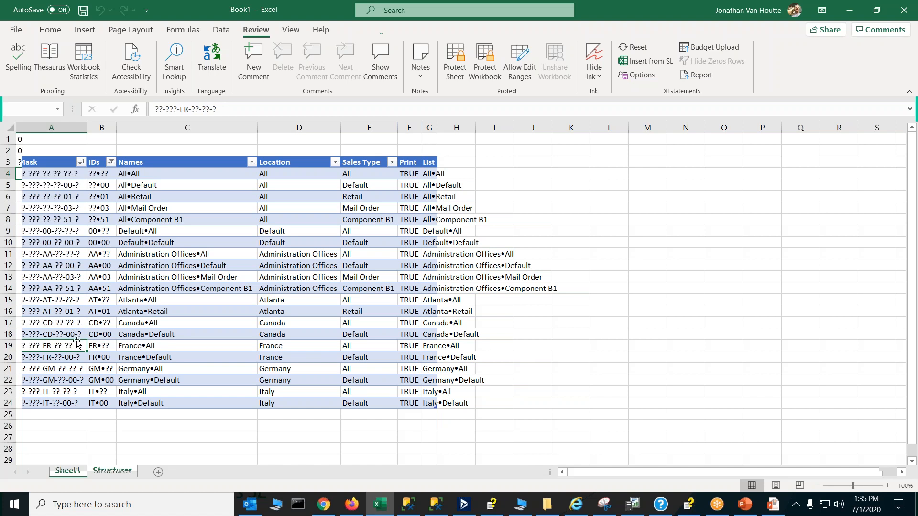
click(219, 109)
drag(217, 110, 154, 109)
key(ctrl+c)
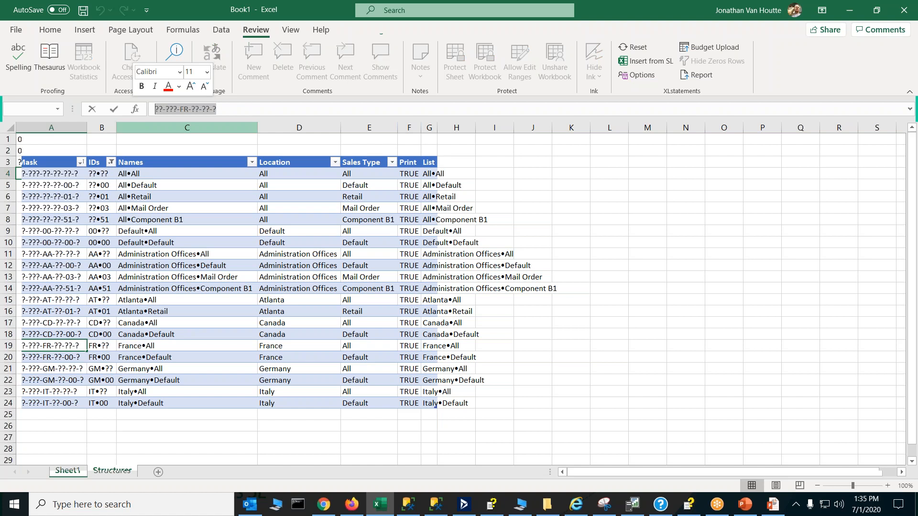
click(69, 332)
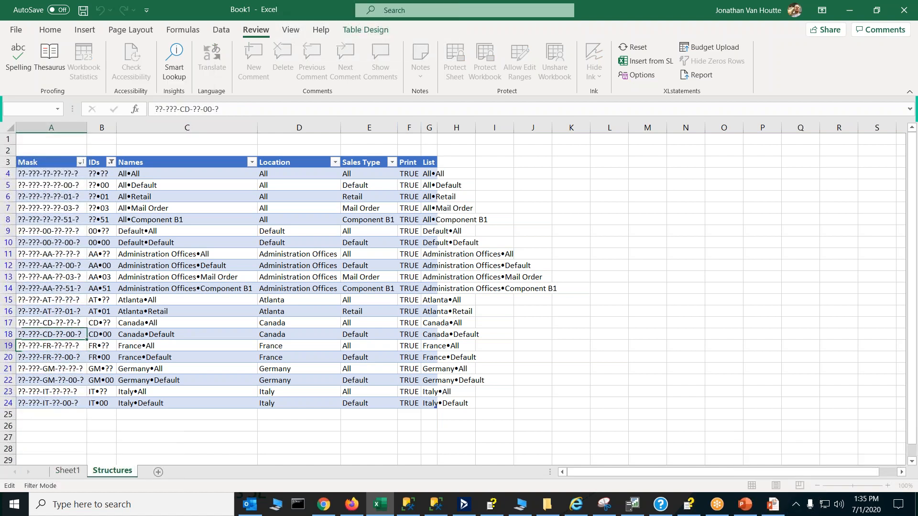
click(66, 324)
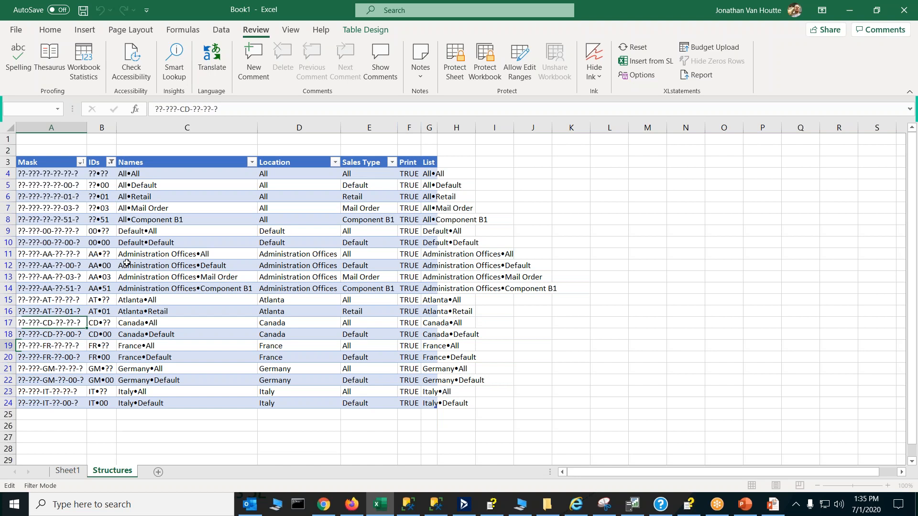
click(235, 108)
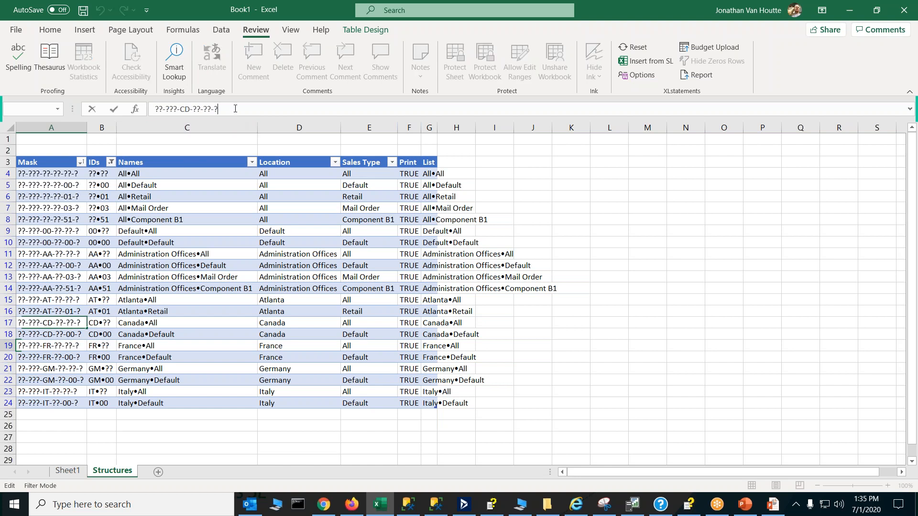
text(;)
key(ctrl+v)
key(Return)
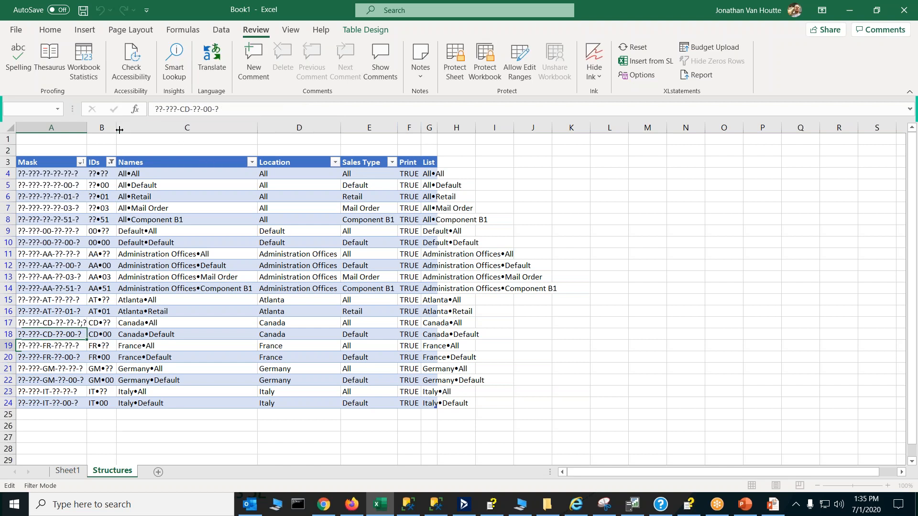
double_click(87, 127)
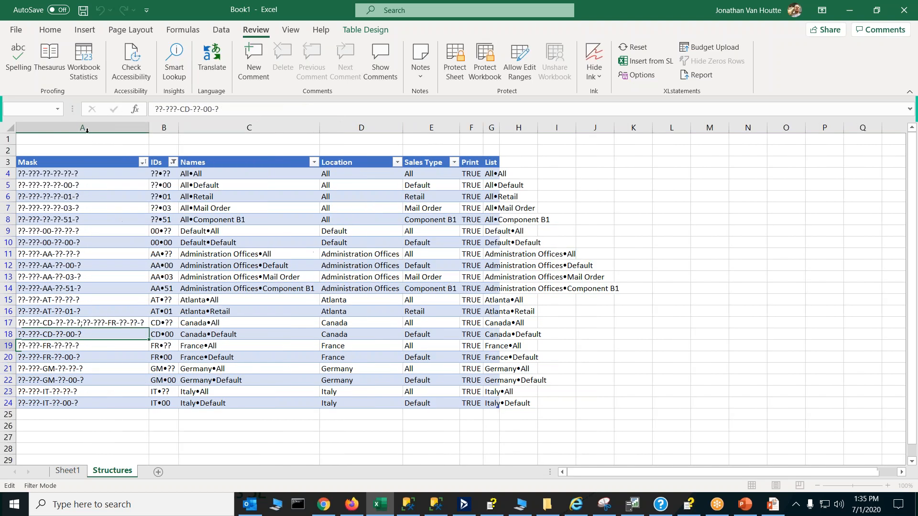
Rename the combined Canada and France entry in C17 as Frenchies and check its mask
click(221, 322)
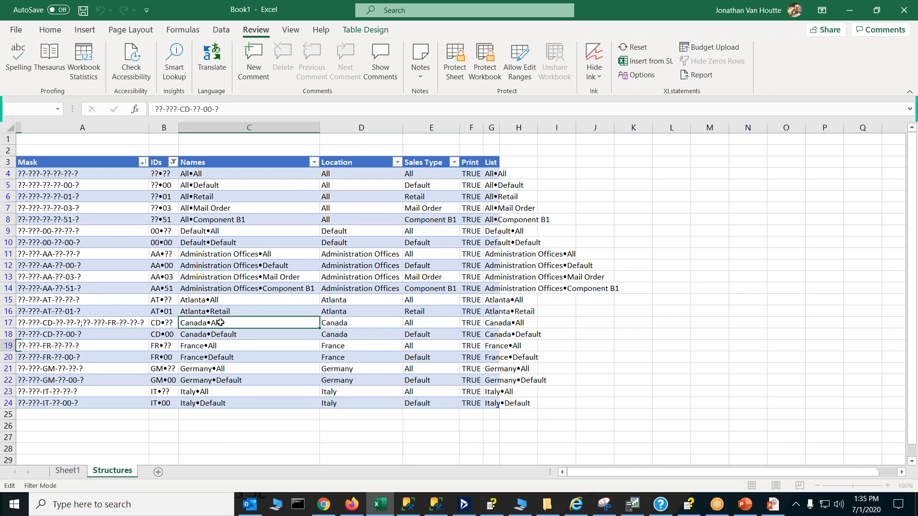
text(Frenchies)
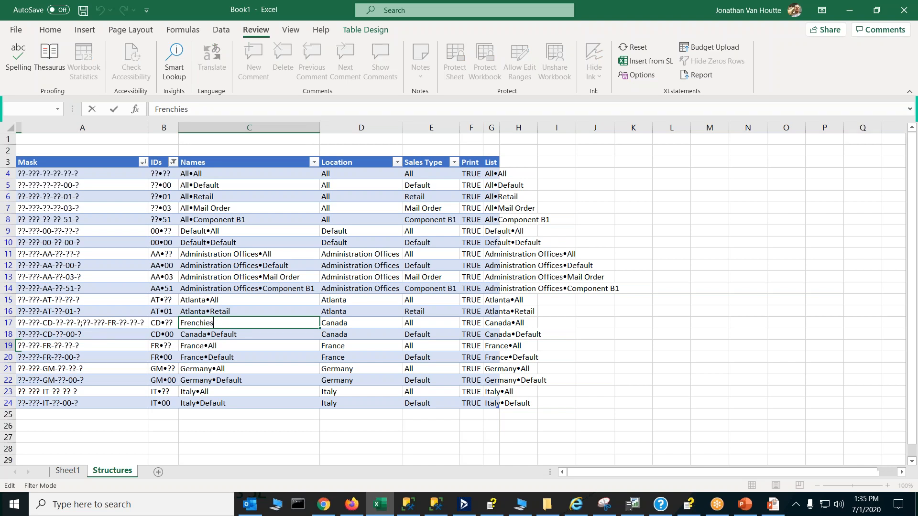
key(Return)
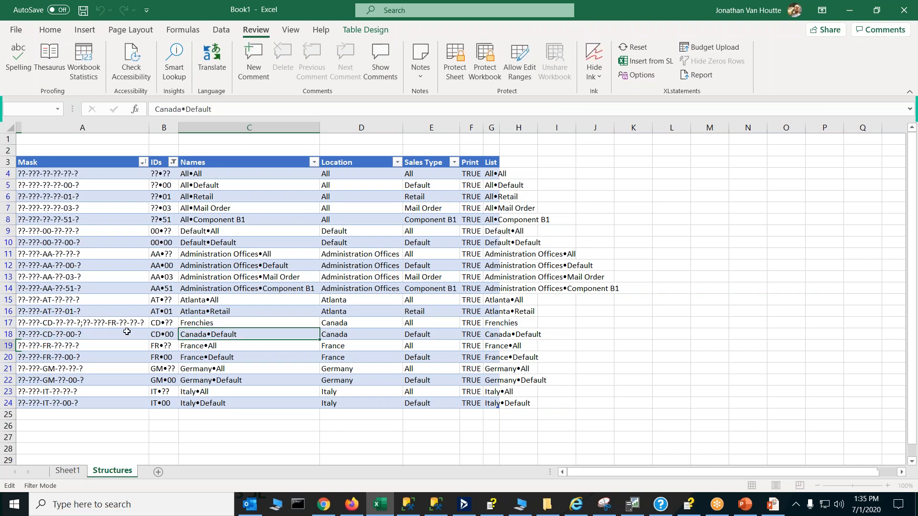
click(190, 321)
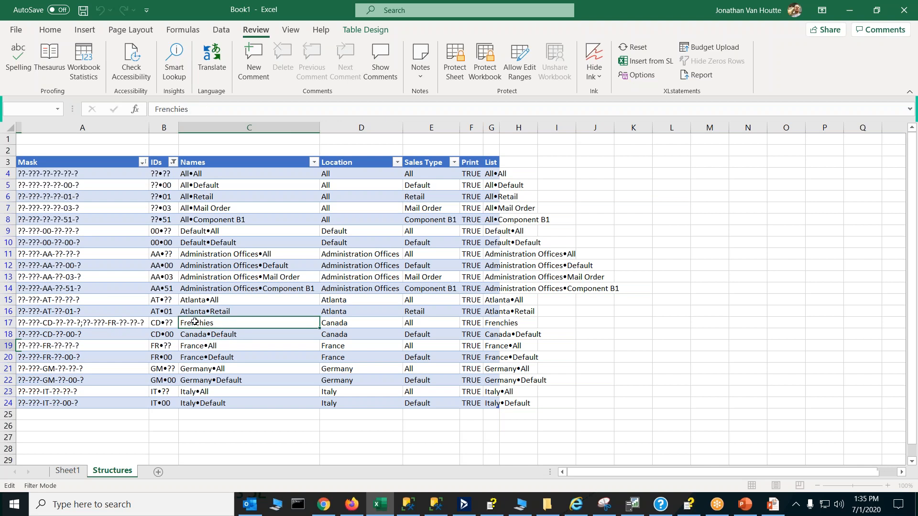
click(90, 322)
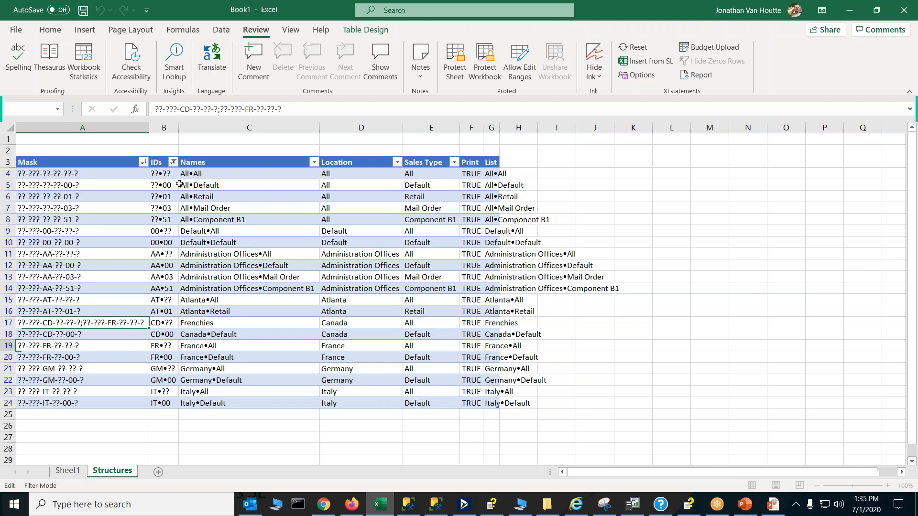
Filter the IDs column of the Structures table to exclude FR•??
click(174, 163)
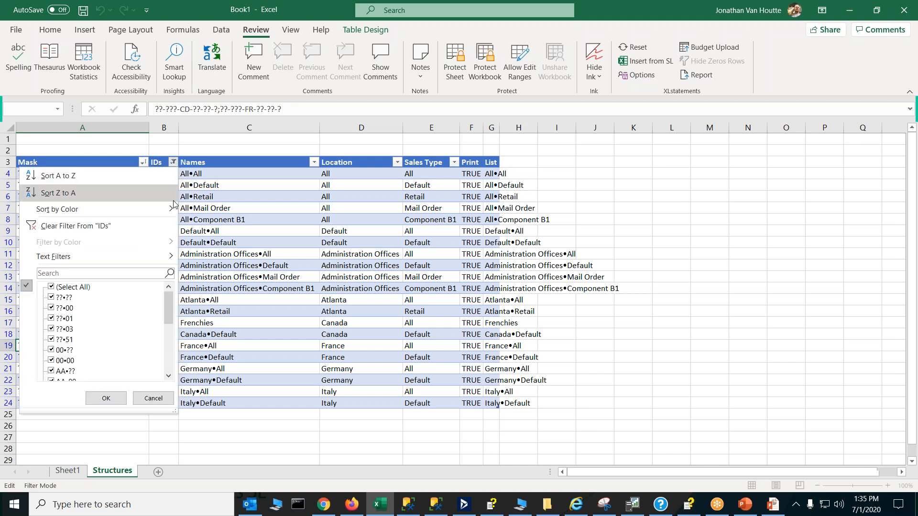
drag(170, 307, 171, 341)
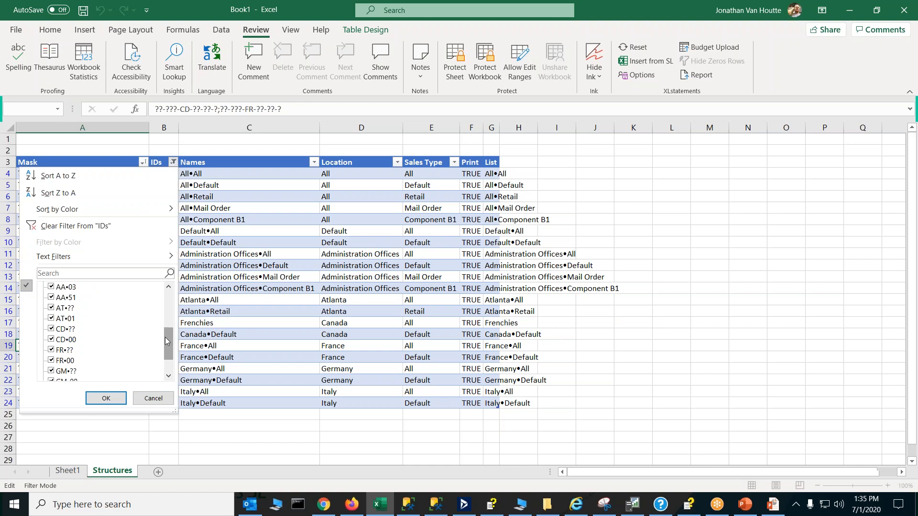
click(51, 350)
click(105, 398)
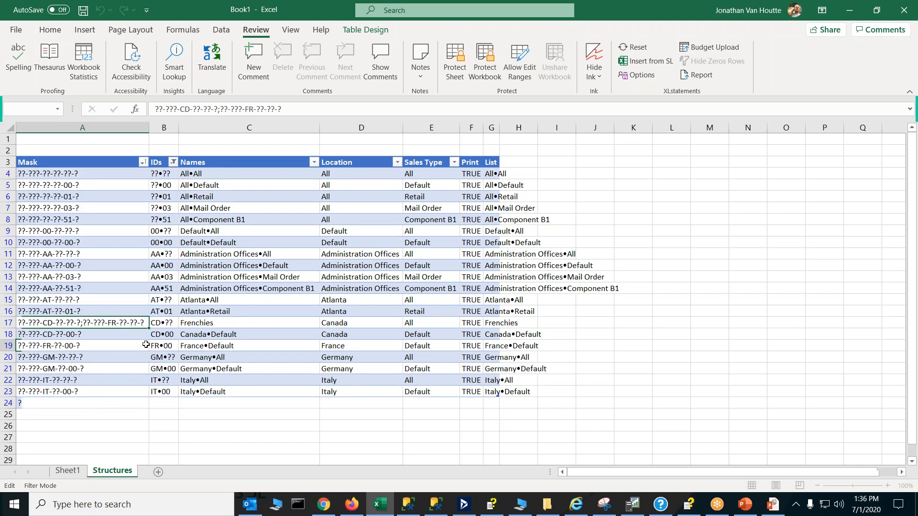
Choose Frenchies from the subaccount dropdown in B3 of Sheet1, and widen columns A and B to show their contents
click(64, 471)
click(85, 162)
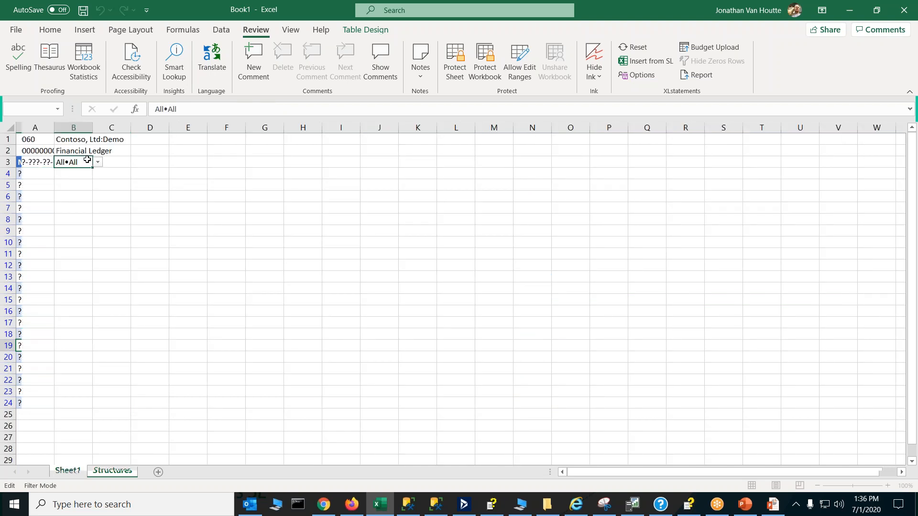
double_click(92, 128)
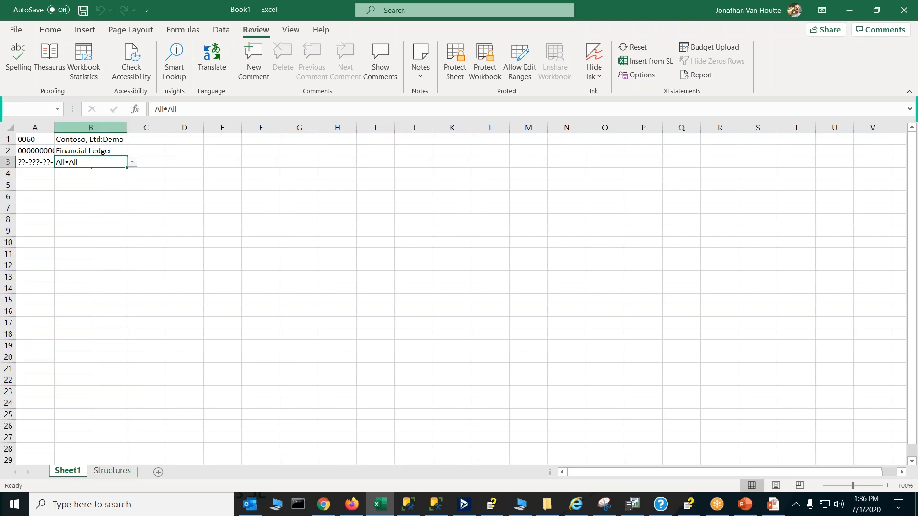
click(132, 162)
drag(132, 192, 139, 220)
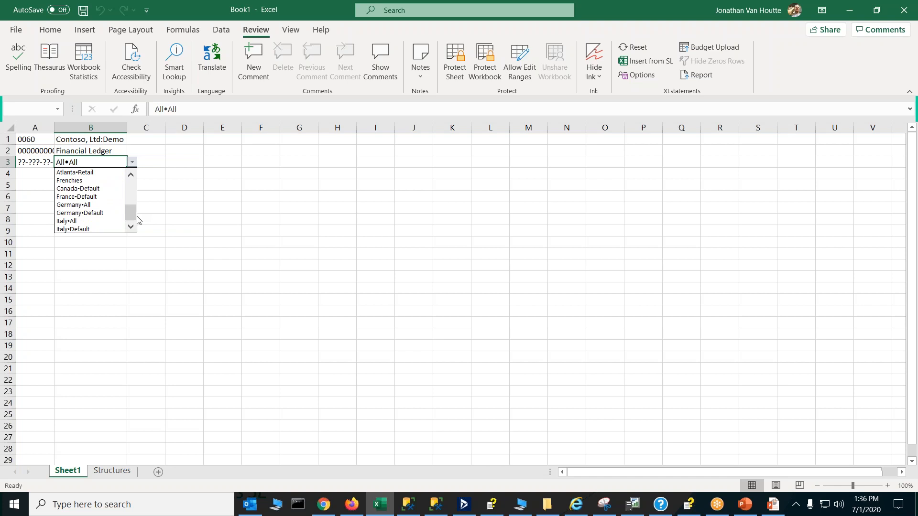
click(72, 180)
drag(54, 127, 130, 128)
click(79, 162)
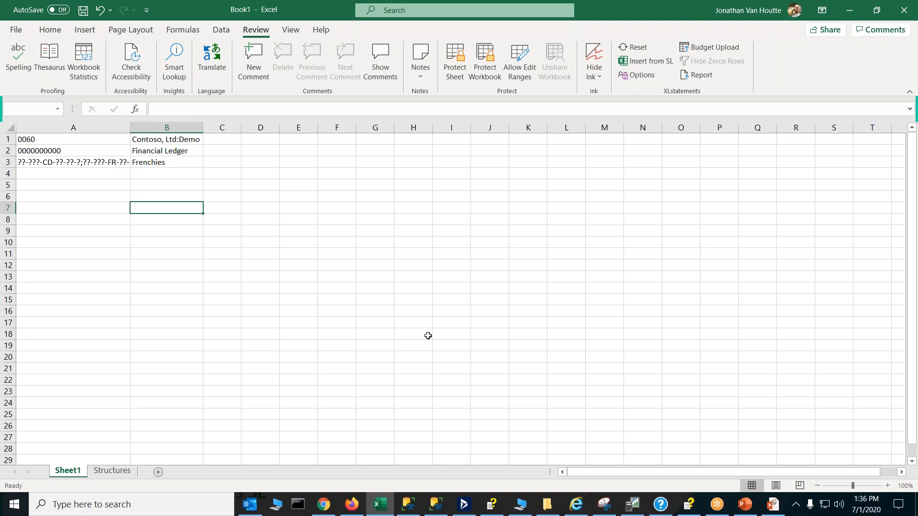
Start a PTDBAL formula in B7 and insert all of its argument names as placeholders
text(=pt)
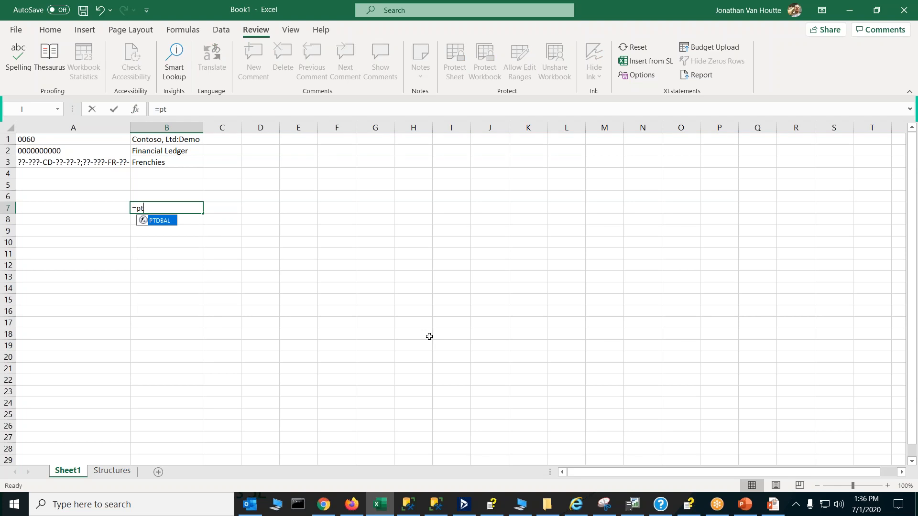
key(BackSpace)
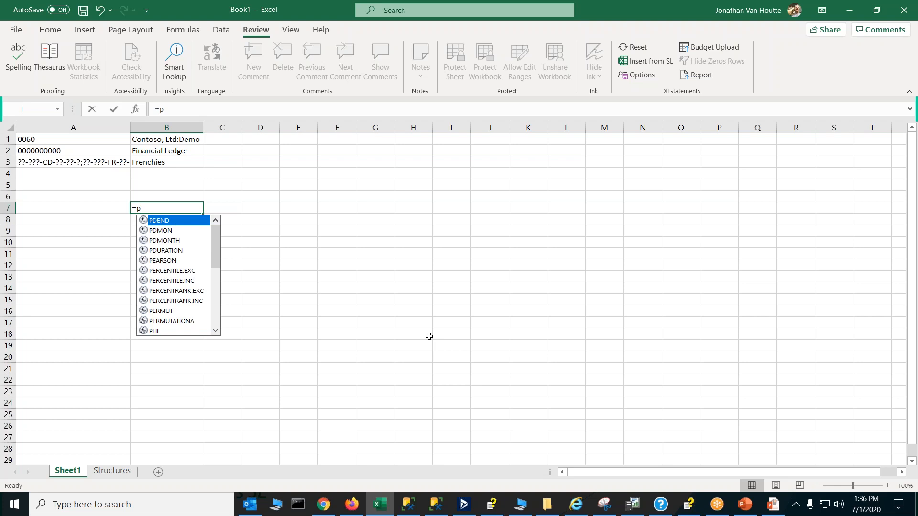
text(t)
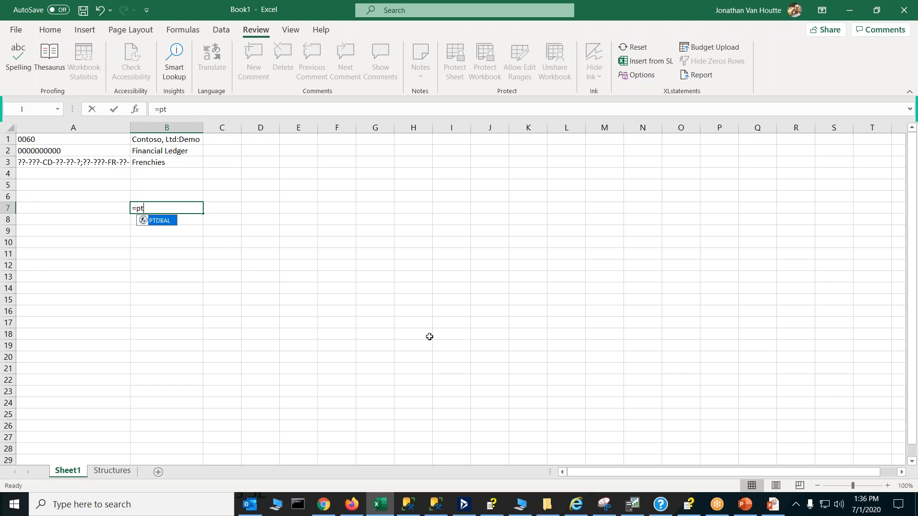
key(Tab)
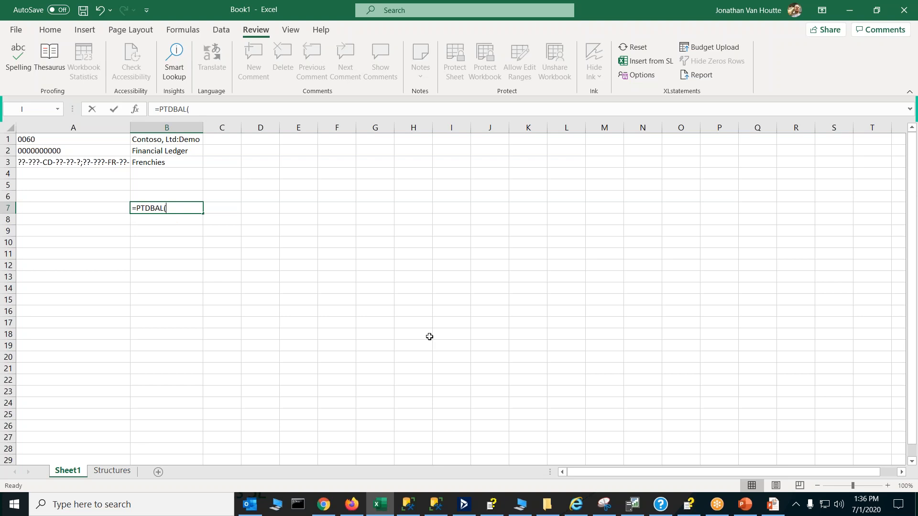
key(ctrl+shift+a)
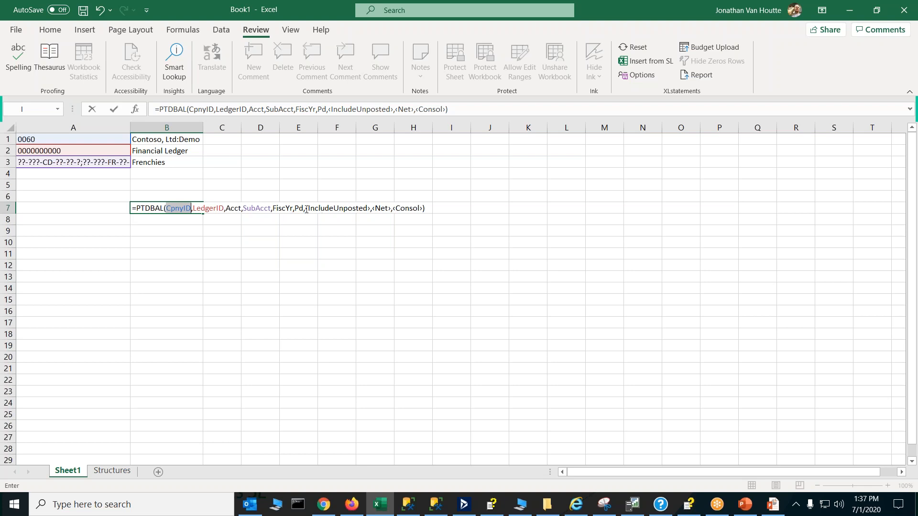
drag(306, 210, 371, 216)
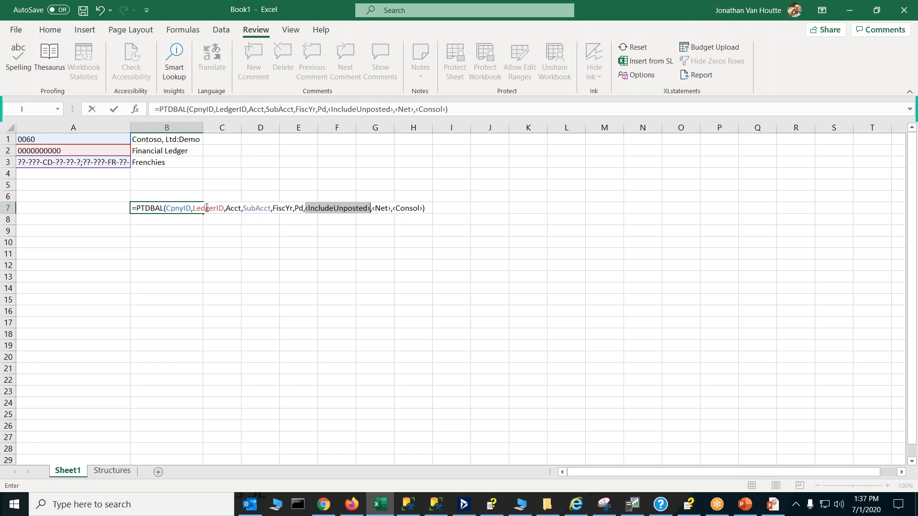
click(58, 188)
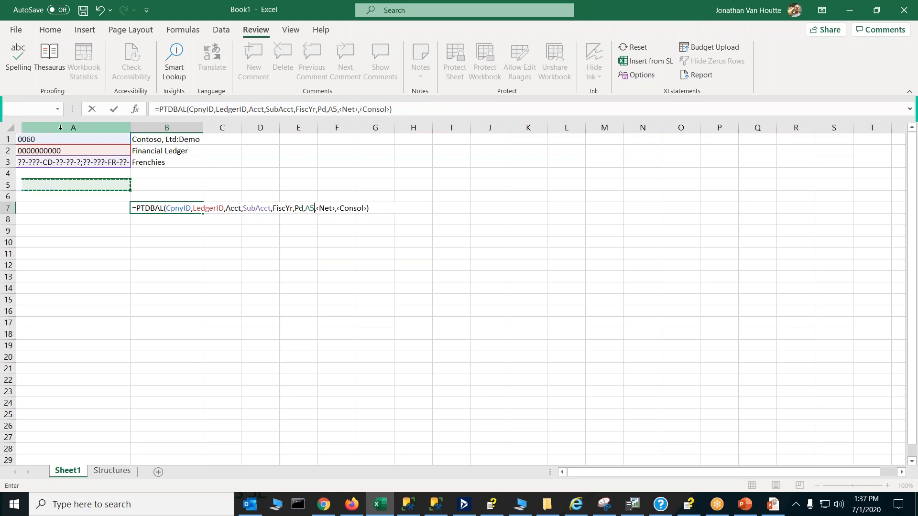
click(19, 111)
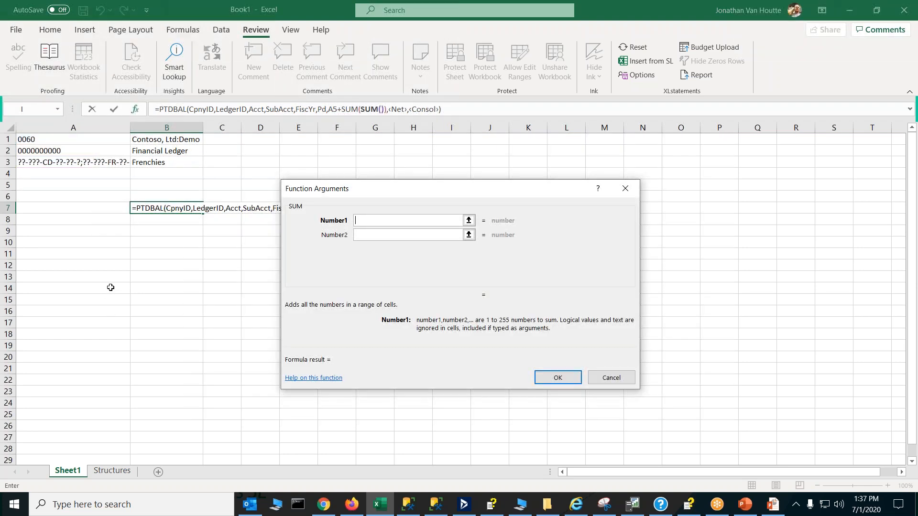
key(Escape)
Try to name cell A5 with the copied IncludeUnposted argument text
click(65, 189)
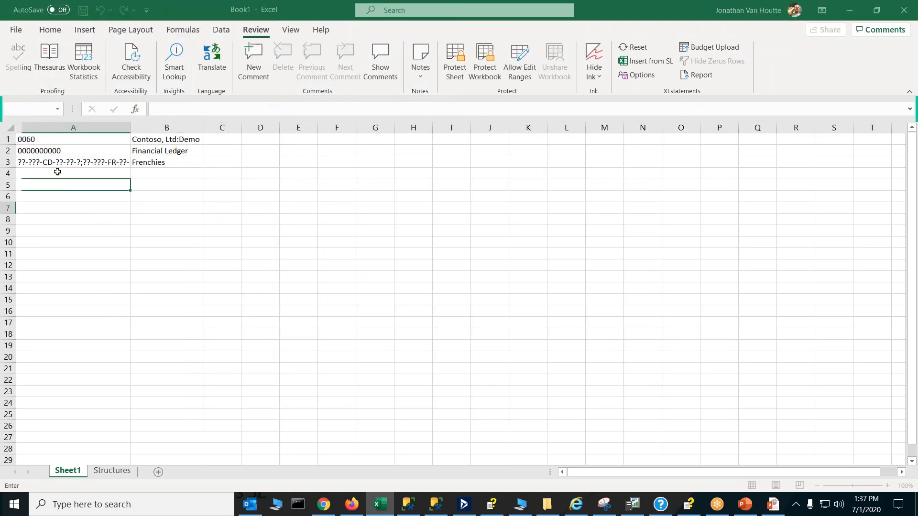
click(29, 110)
key(ctrl+v)
key(Return)
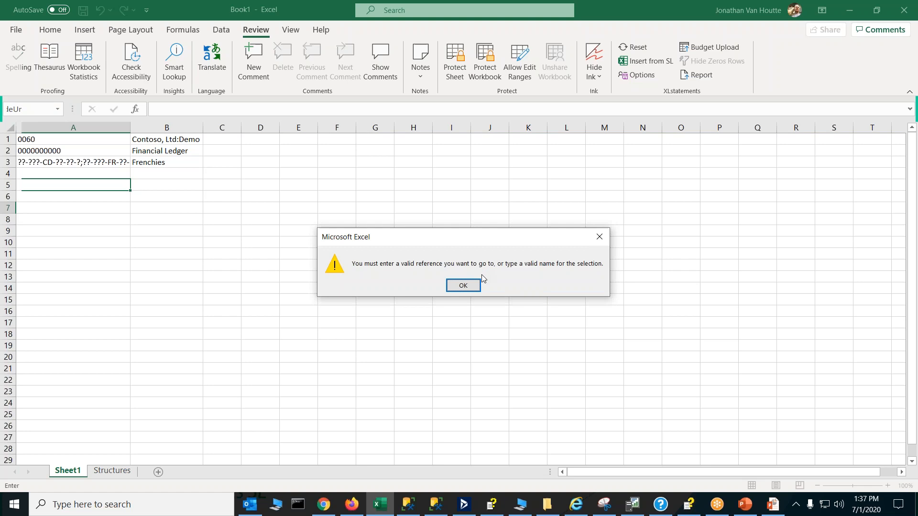
click(464, 286)
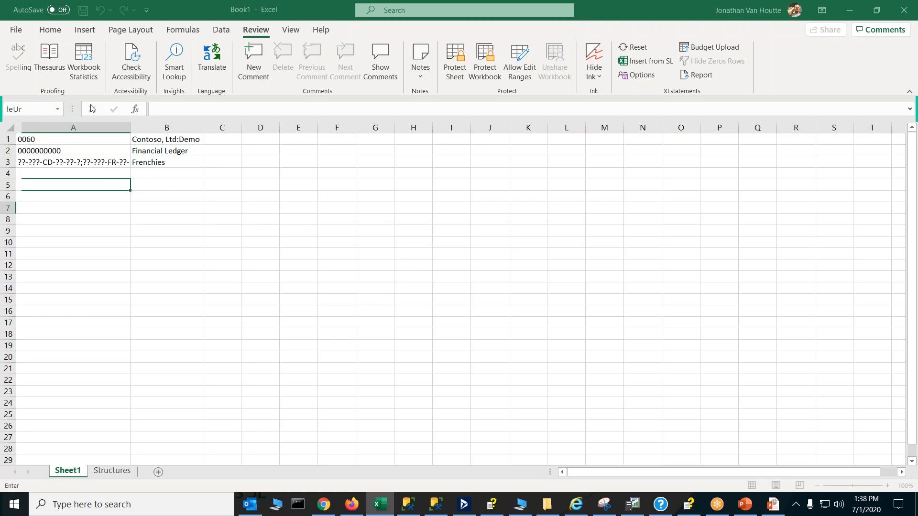
click(43, 105)
key(ctrl+v)
key(Left)
key(Left)
key(Left)
key(Left)
key(Left)
key(Left)
key(Left)
key(Left)
key(Left)
key(Left)
key(Left)
key(Left)
key(Left)
key(Left)
key(Left)
key(Left)
key(Return)
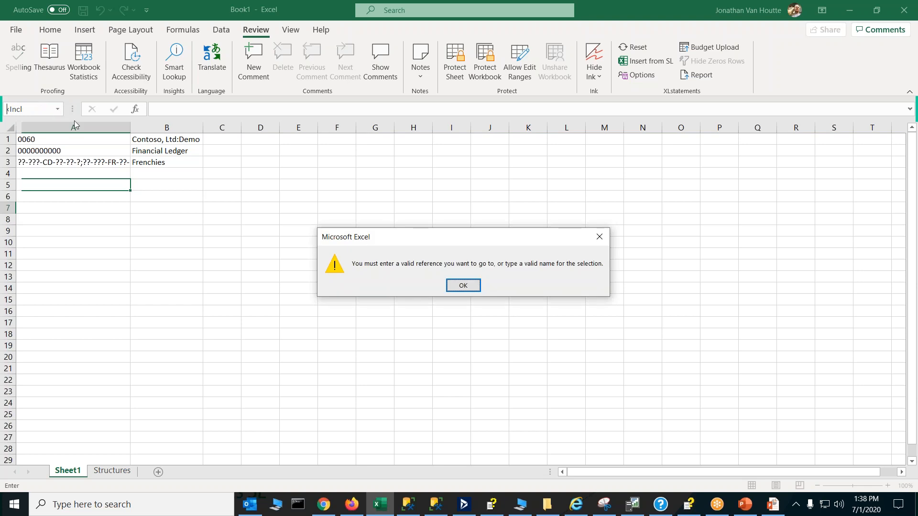
click(457, 283)
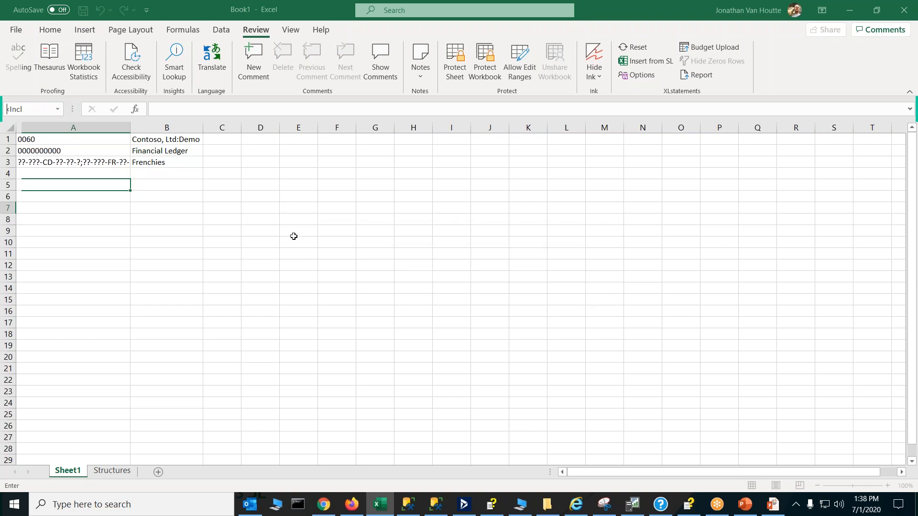
click(162, 185)
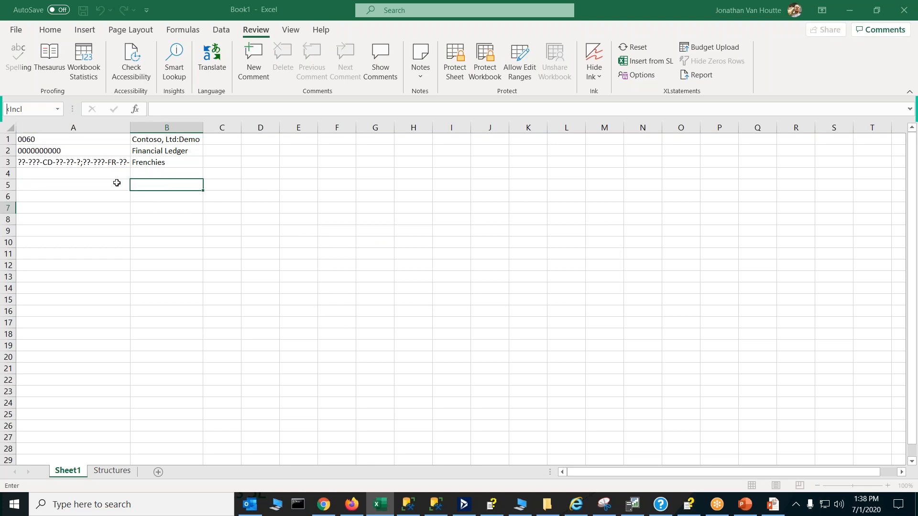
click(103, 176)
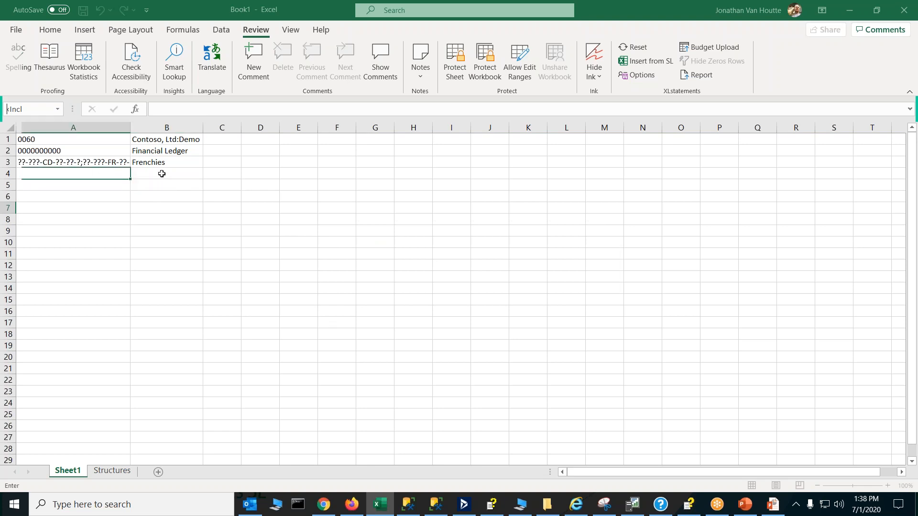
click(163, 189)
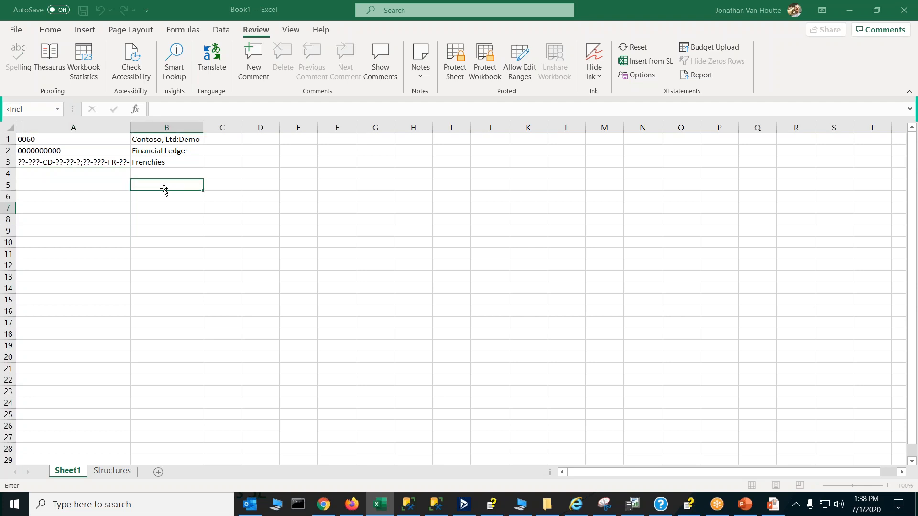
click(136, 111)
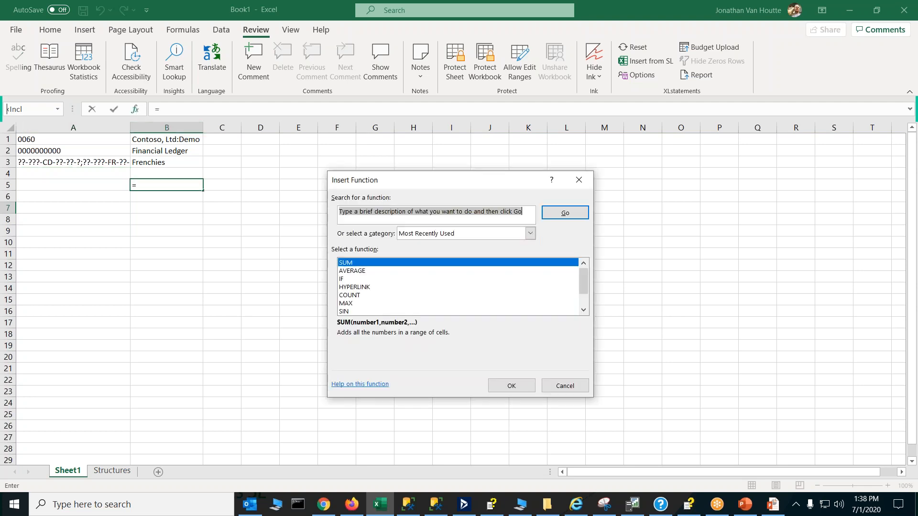
click(575, 181)
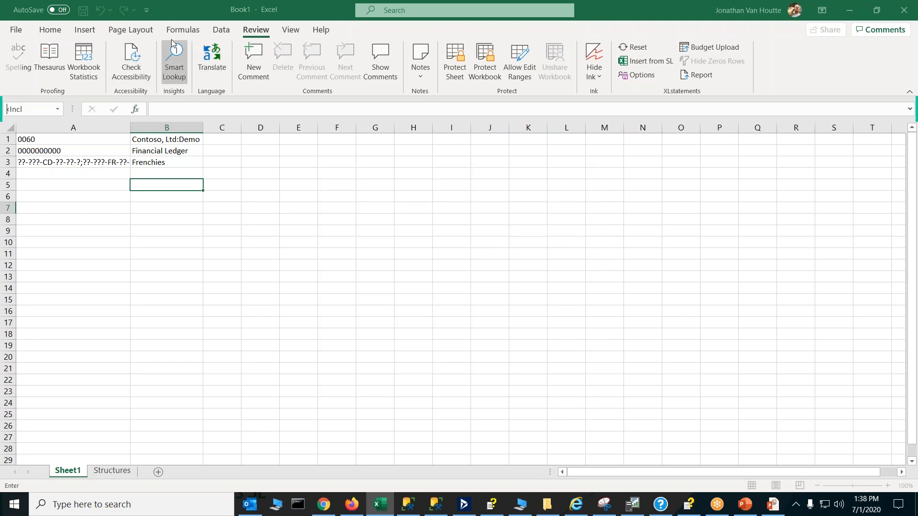
click(182, 31)
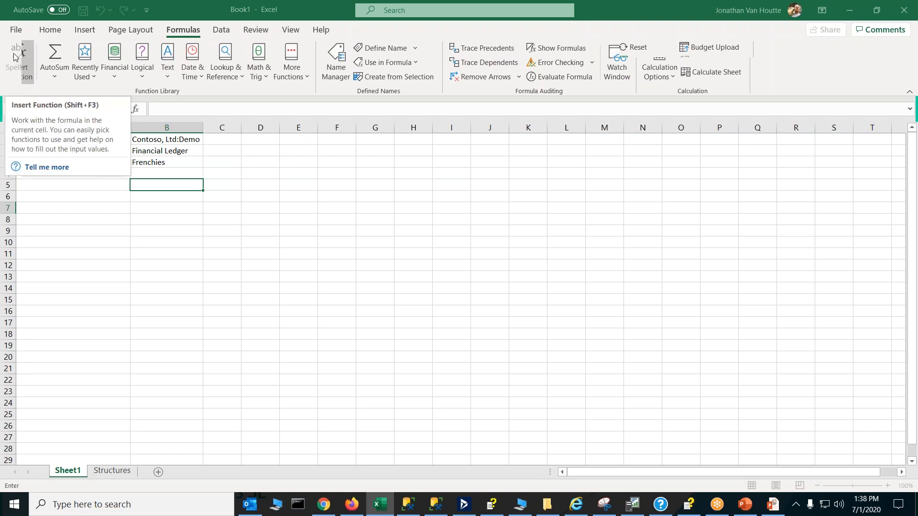
click(229, 183)
click(178, 186)
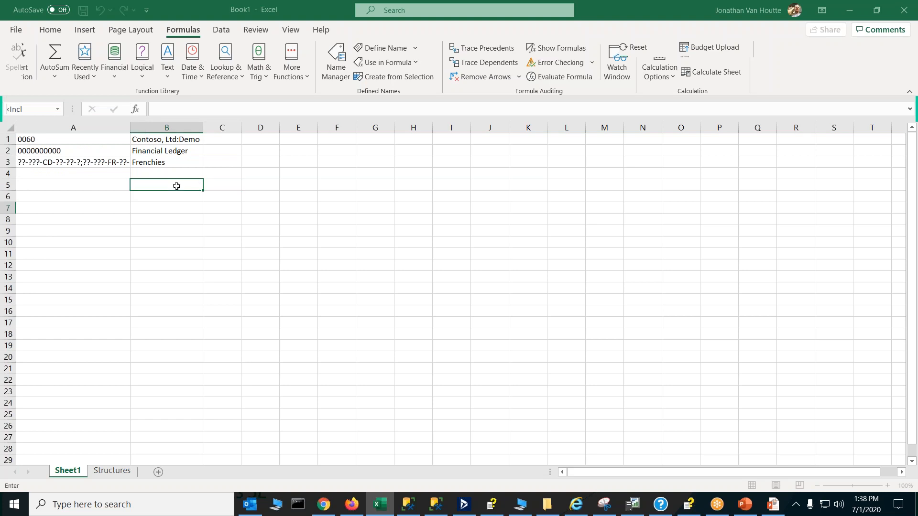
From B5, browse the XLstatements function category and read the descriptions of PTDBAL, SUBACCTDESC and SUBSEGDESC
click(136, 109)
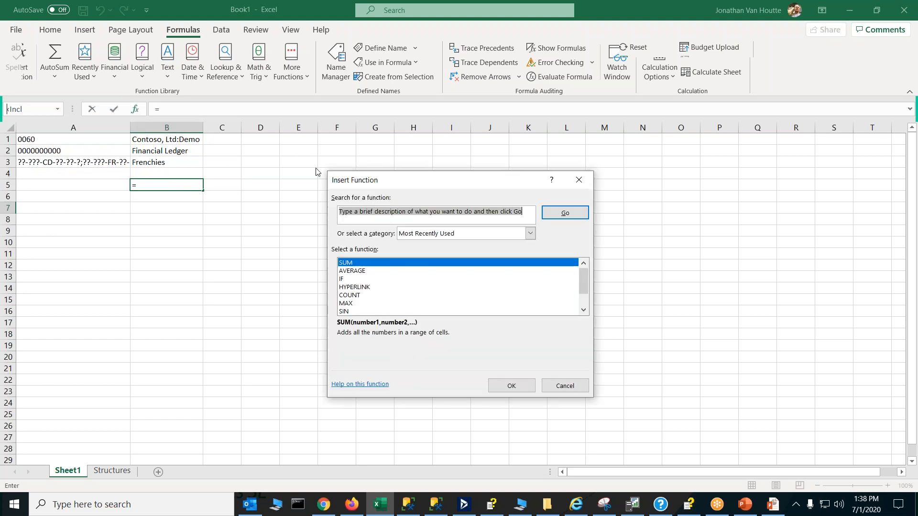
click(530, 234)
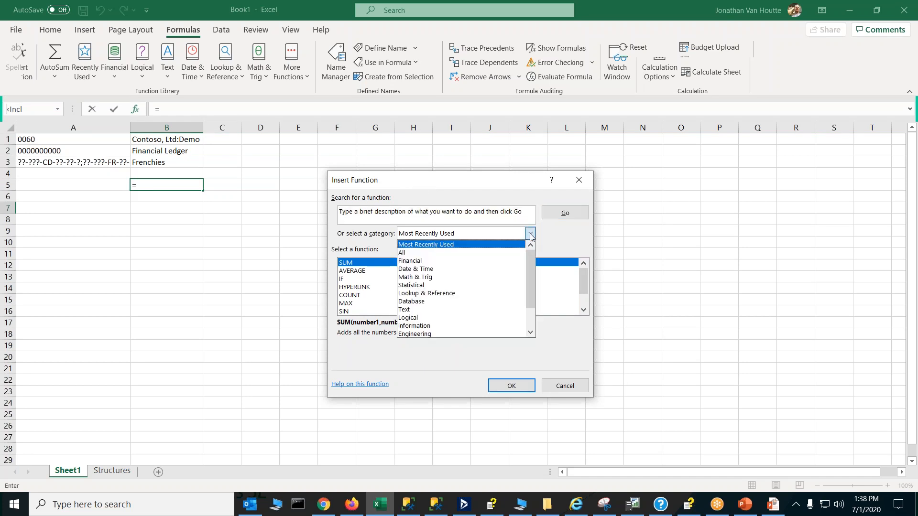
scroll(476, 328, down, 2)
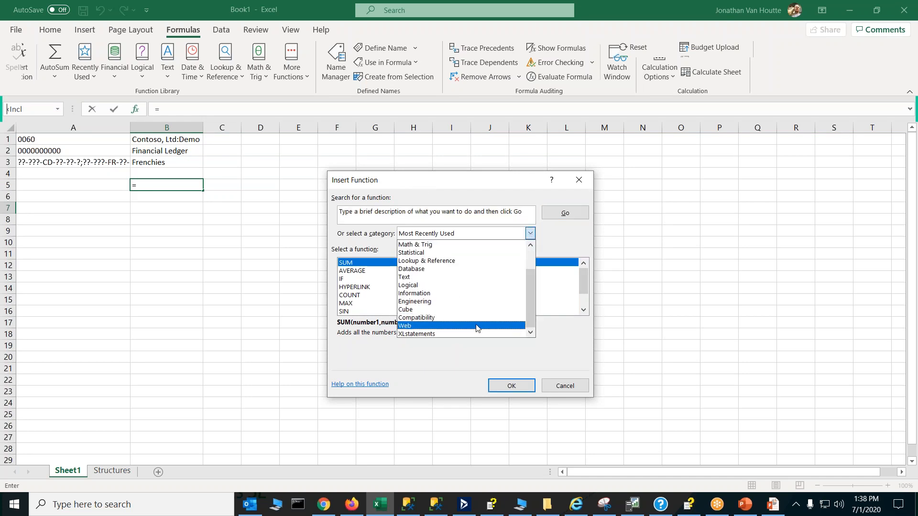
click(454, 334)
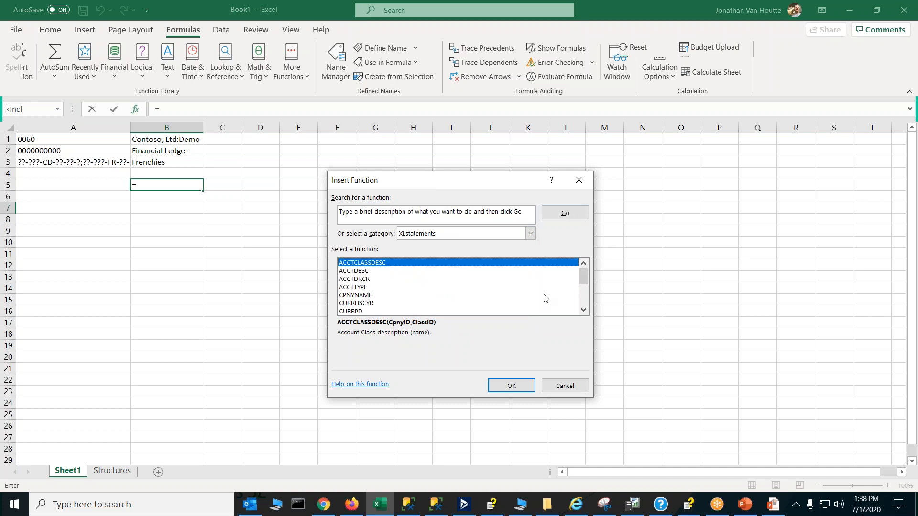
drag(581, 279, 583, 302)
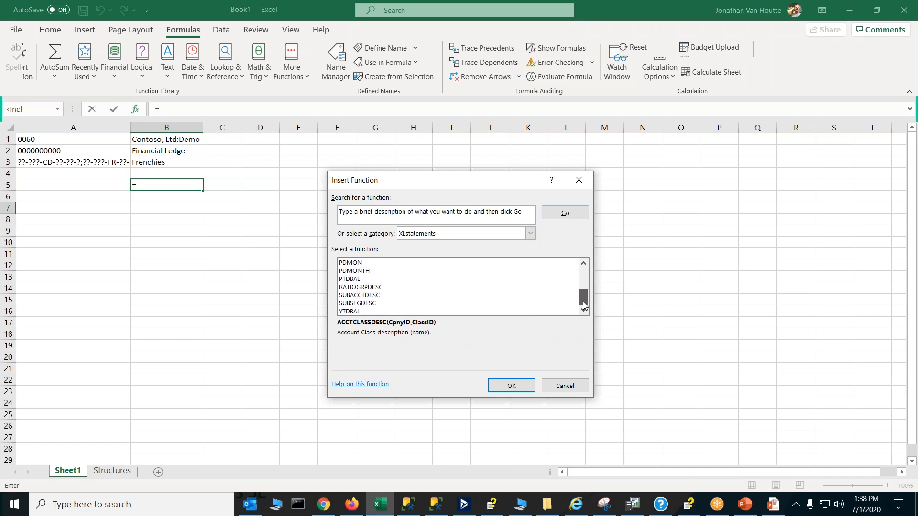
click(362, 280)
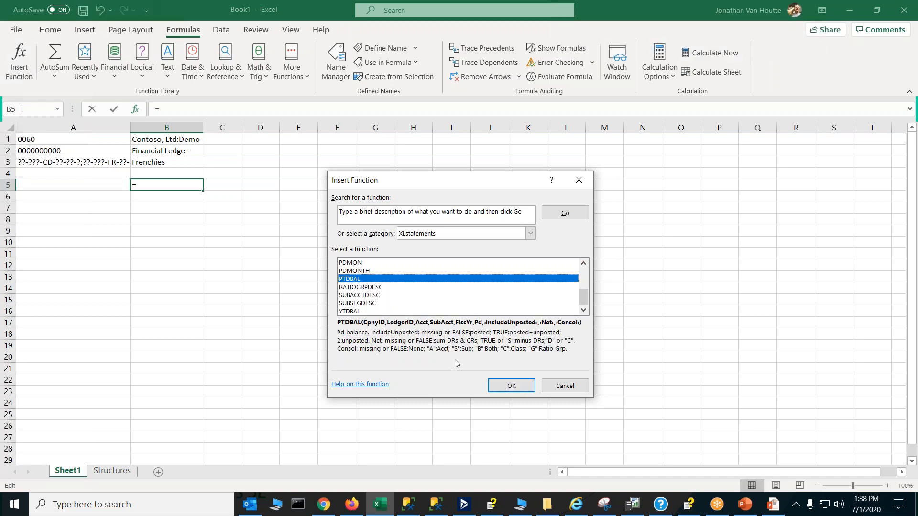
click(359, 295)
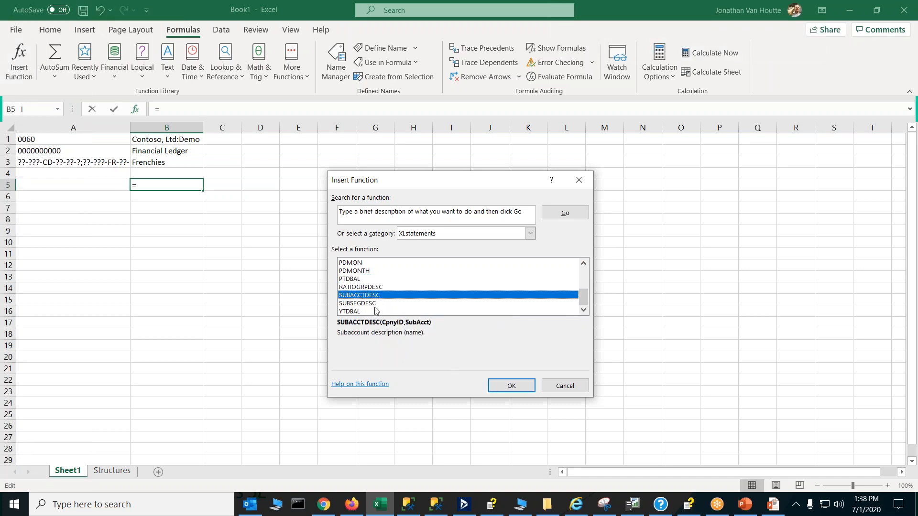
click(371, 304)
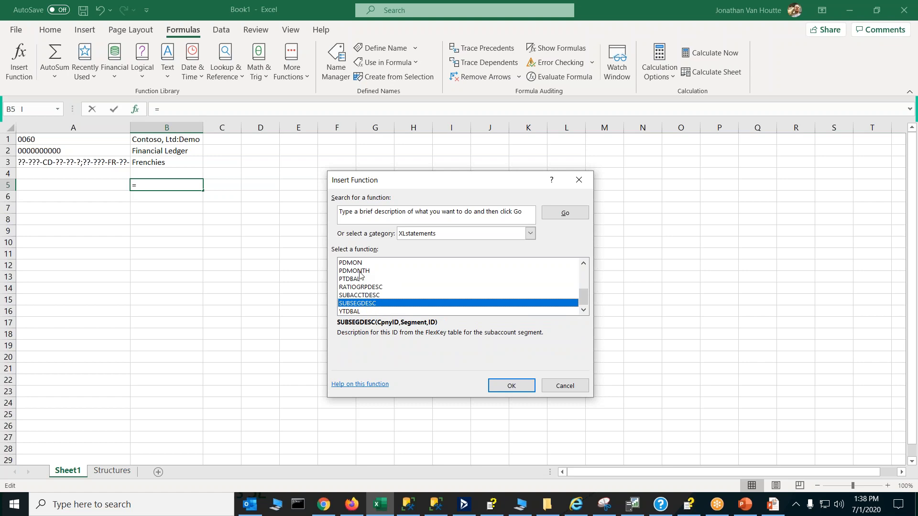
click(359, 279)
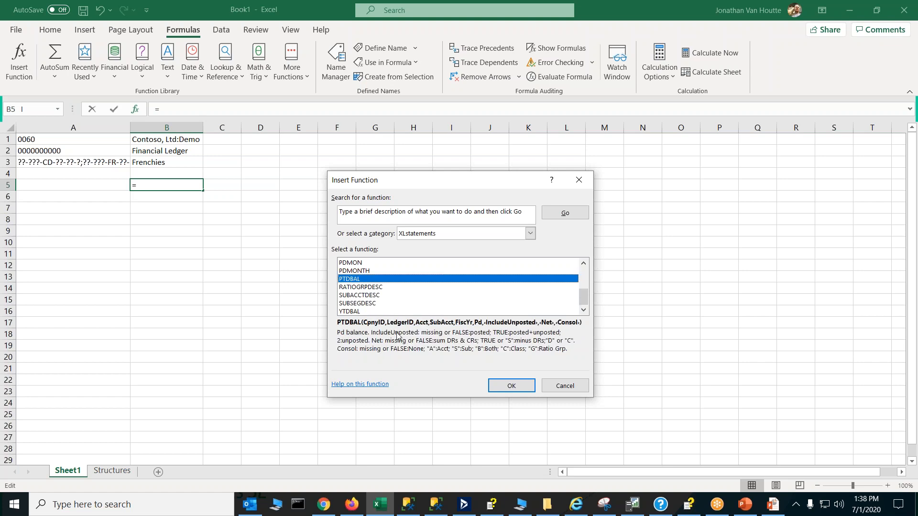
Try filling in the PTDBAL function arguments with cpnyid as the company ID, and cancel the entry
click(511, 386)
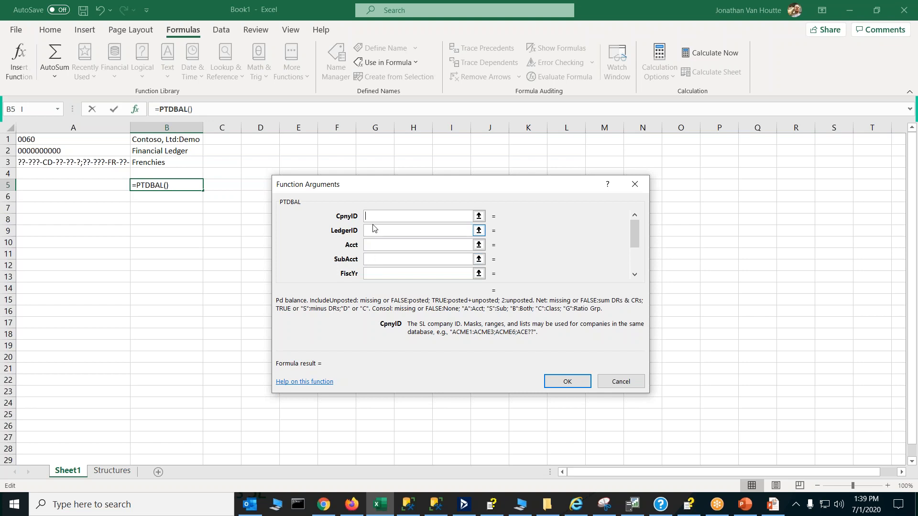
text(cpnyid)
key(Tab)
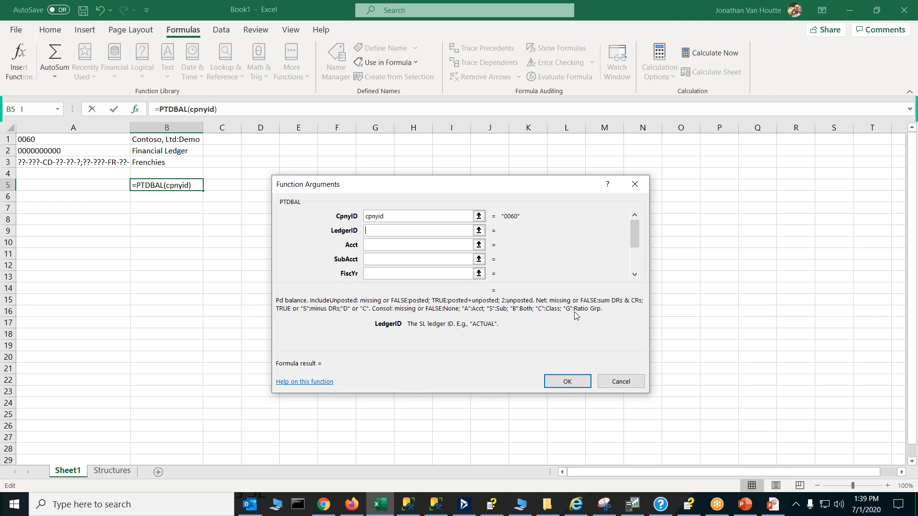
click(617, 381)
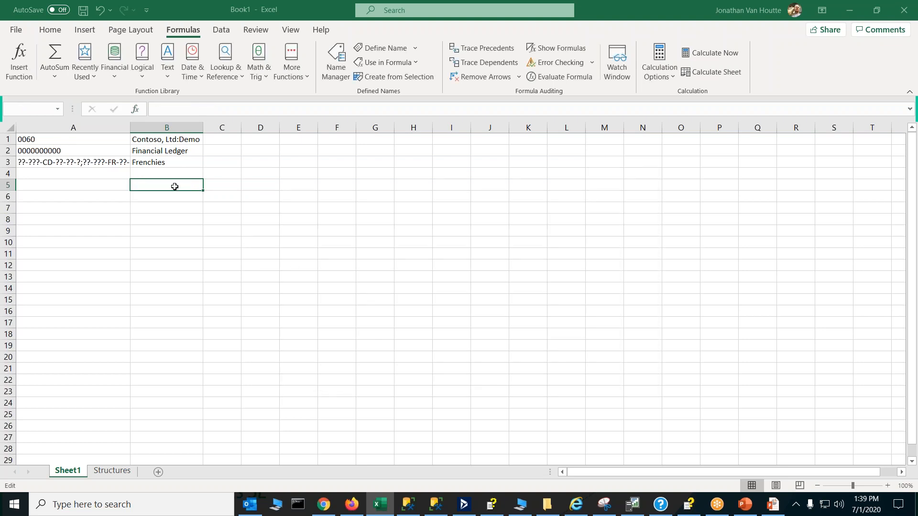
Start a PTDBAL formula in B5 and insert all of its argument names as placeholders
click(191, 182)
click(189, 174)
click(185, 184)
text(=p)
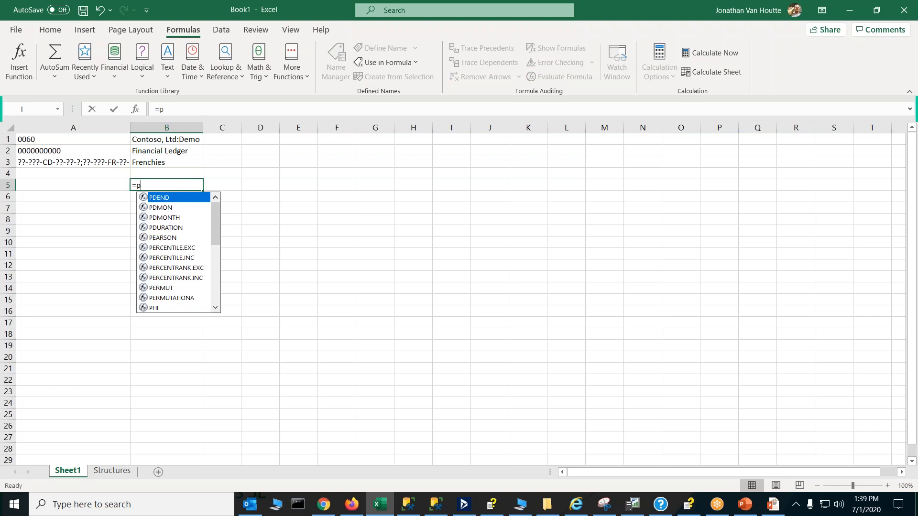
text(t)
key(Tab)
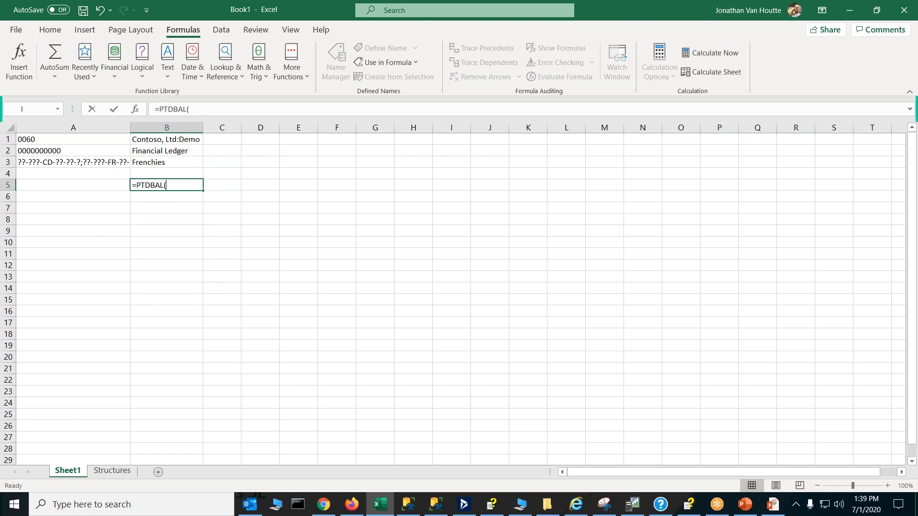
key(ctrl+shift+a)
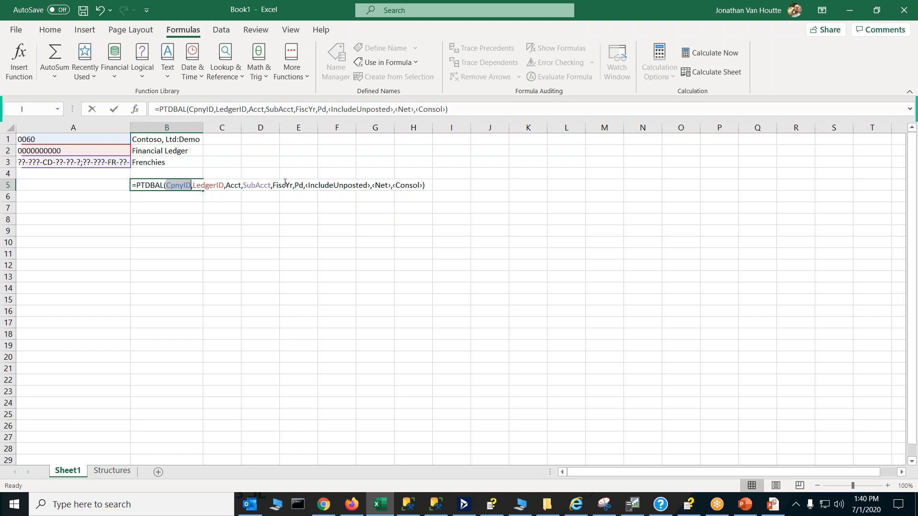
Remove the optional IncludeUnposted, Net and Consol arguments from the PTDBAL formula in B5 and commit it
drag(301, 187, 422, 193)
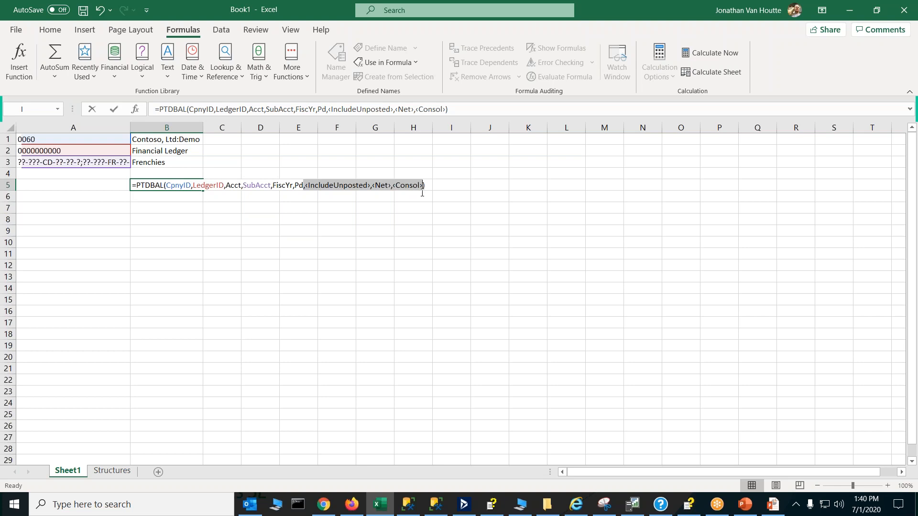
key(Delete)
key(Return)
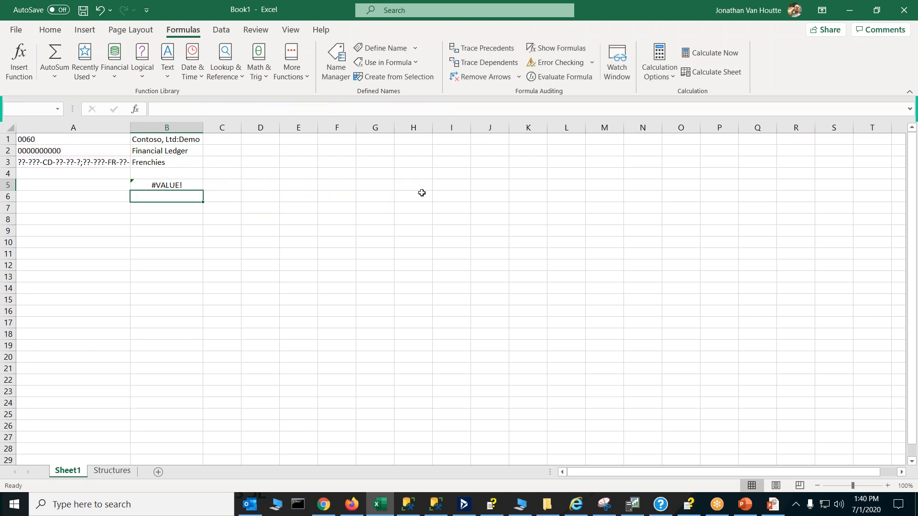
Enter 1999 as the fiscal year in A4 and name the cell FiscYr
click(64, 172)
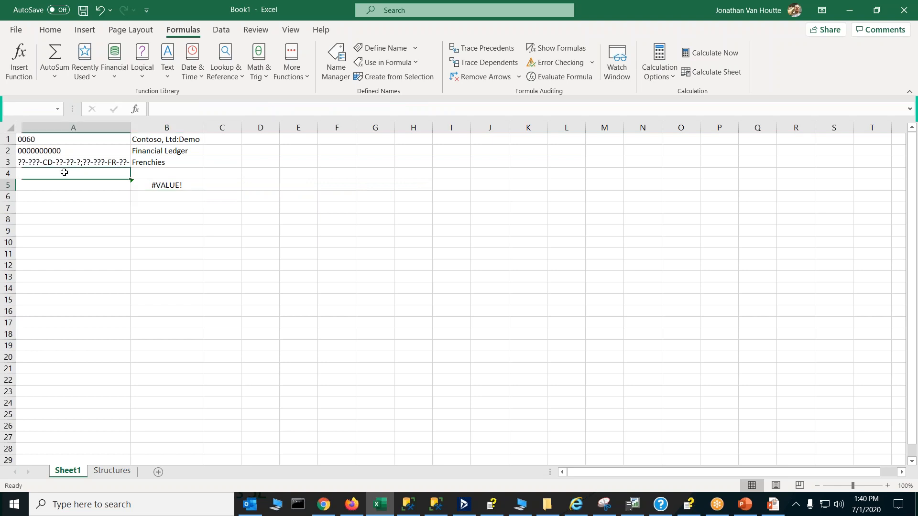
text(Fis)
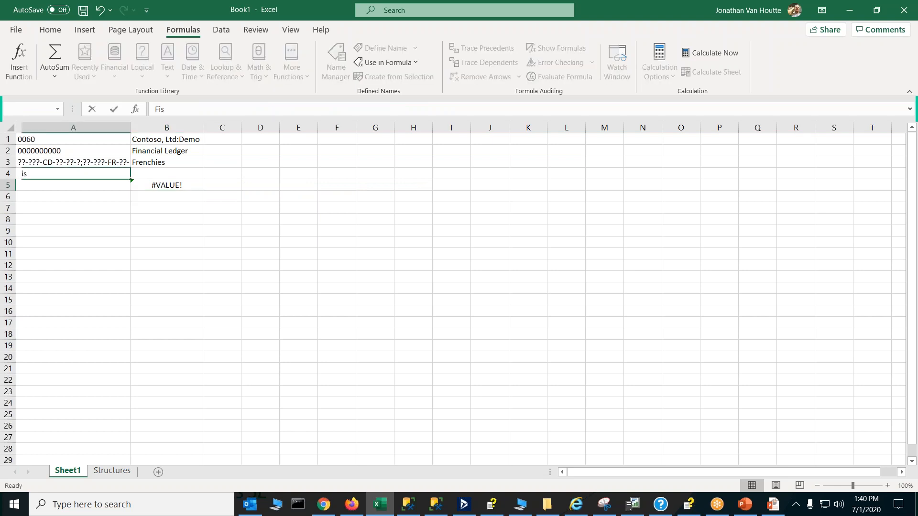
key(BackSpace)
key(BackSpace)
key(BackSpace)
text(1999)
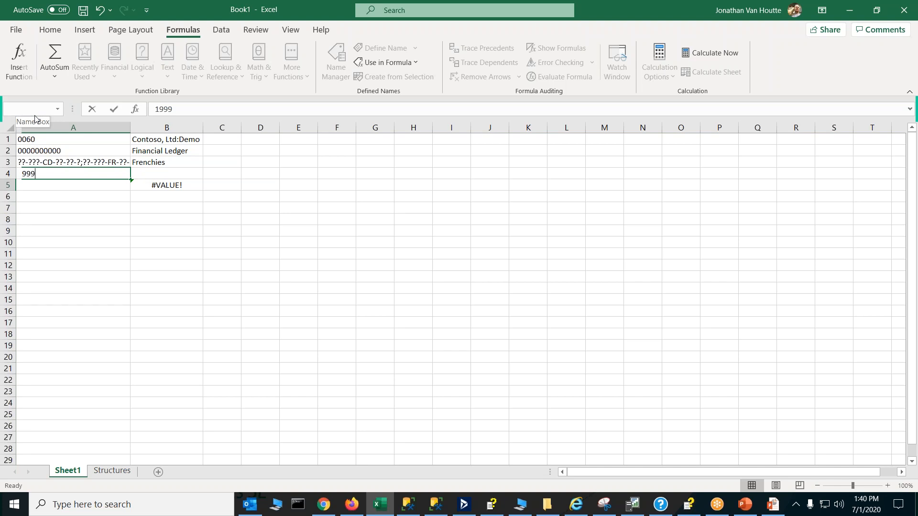
key(Return)
Name cell A5 Pd and enter 11 in it as the period
click(34, 115)
text(Pd)
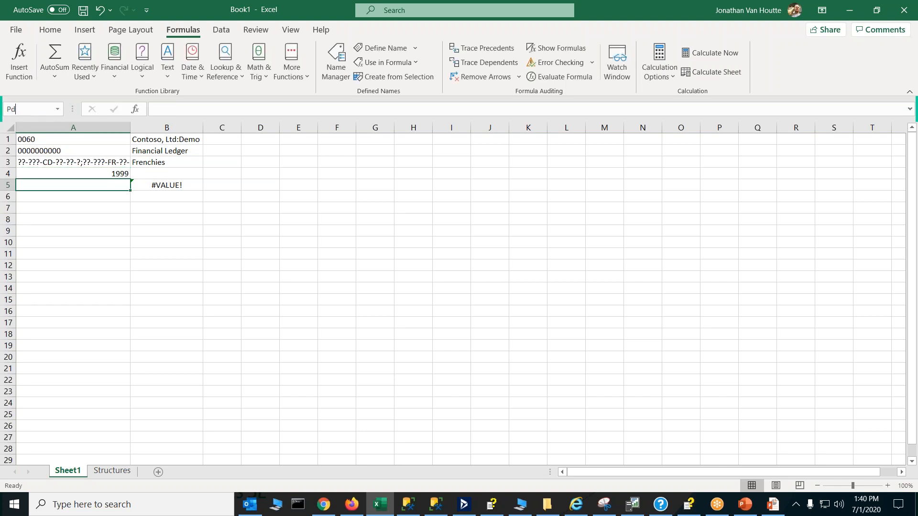
text(11)
click(96, 175)
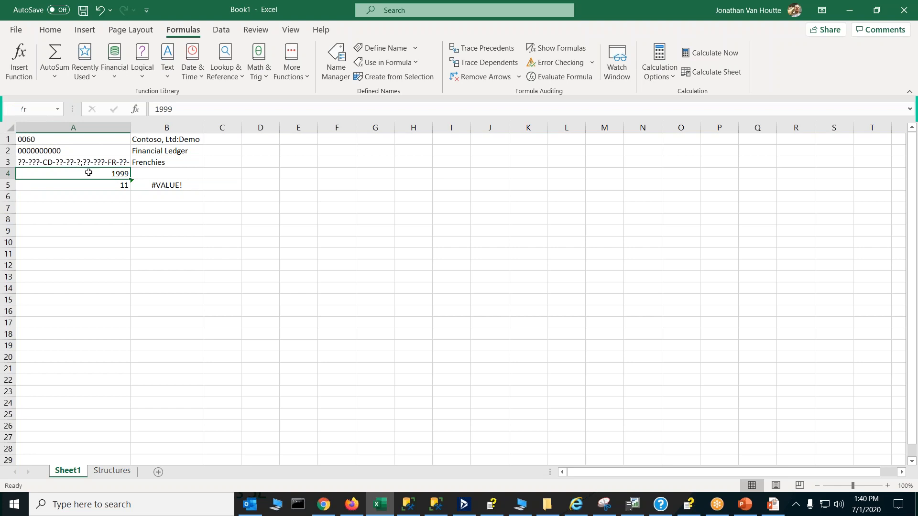
Enter the account 1031 in A7 as text with a leading apostrophe
click(96, 206)
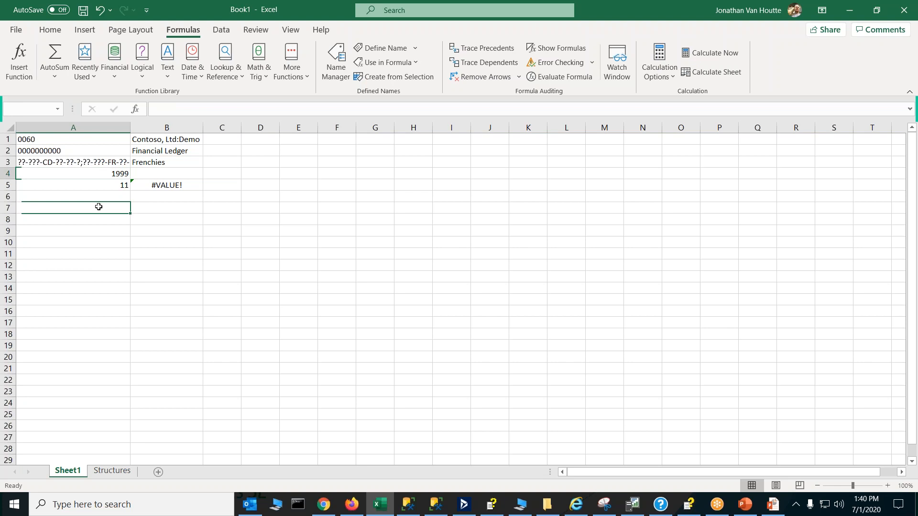
text(')
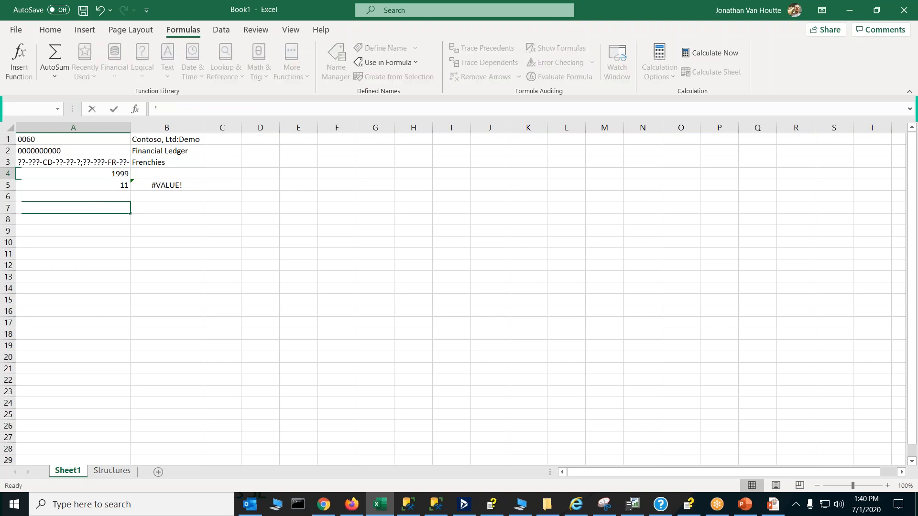
text(1031)
key(Return)
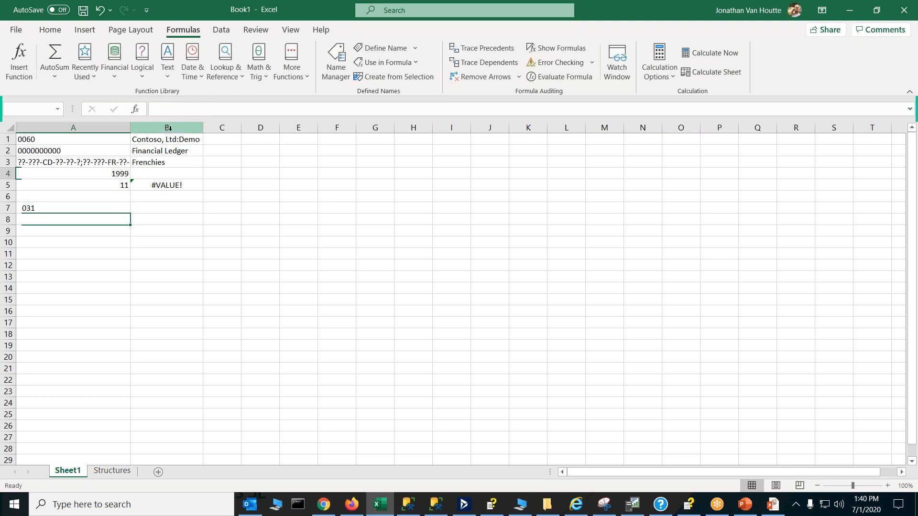
click(65, 204)
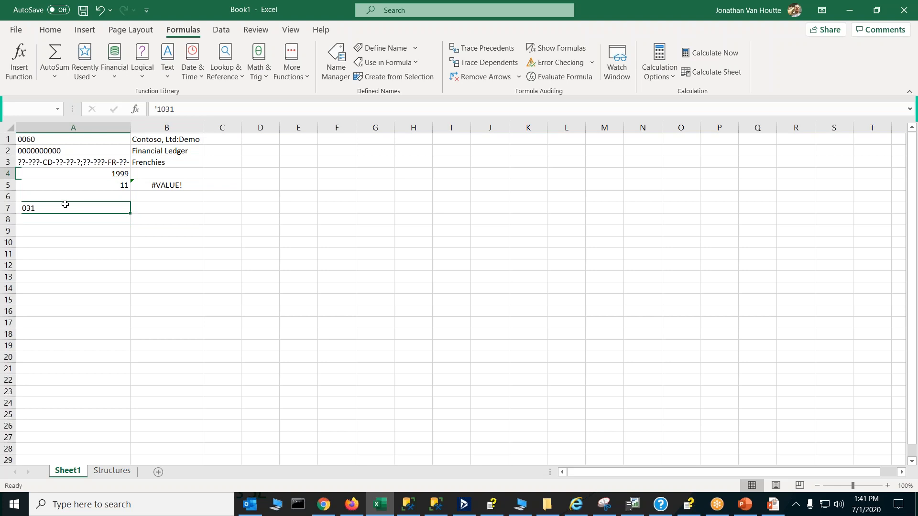
Move the PTDBAL formula from B5 to B7, beside the account
click(166, 188)
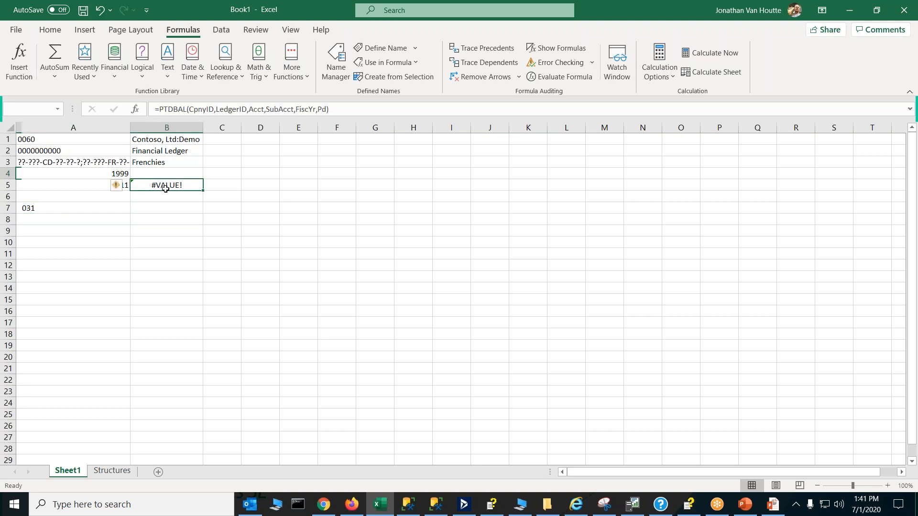
key(ctrl+c)
click(162, 208)
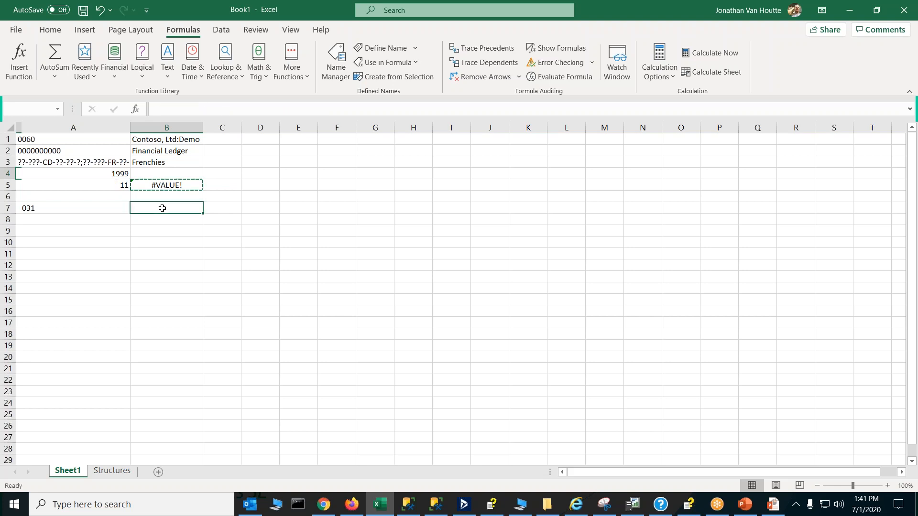
key(ctrl+v)
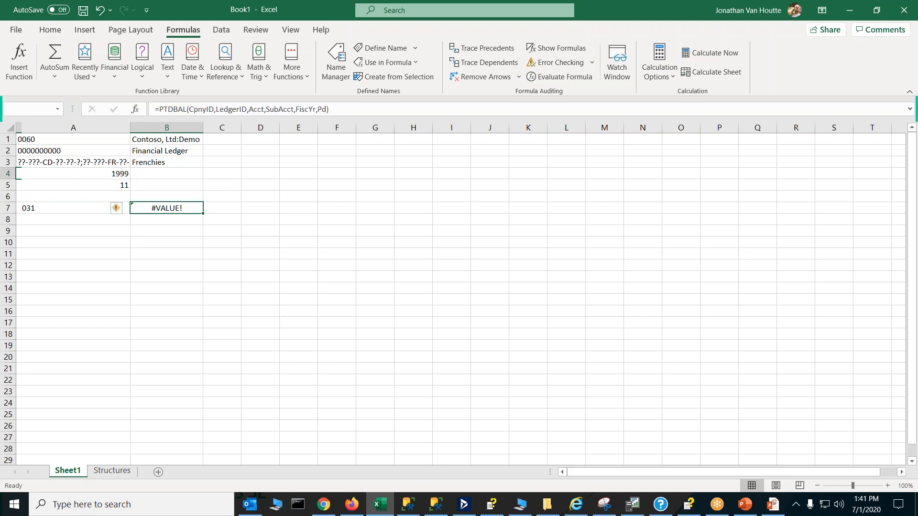
Compare how the account in A7, the company ID in A1 and the ledger ID in A2 are stored as text
click(56, 205)
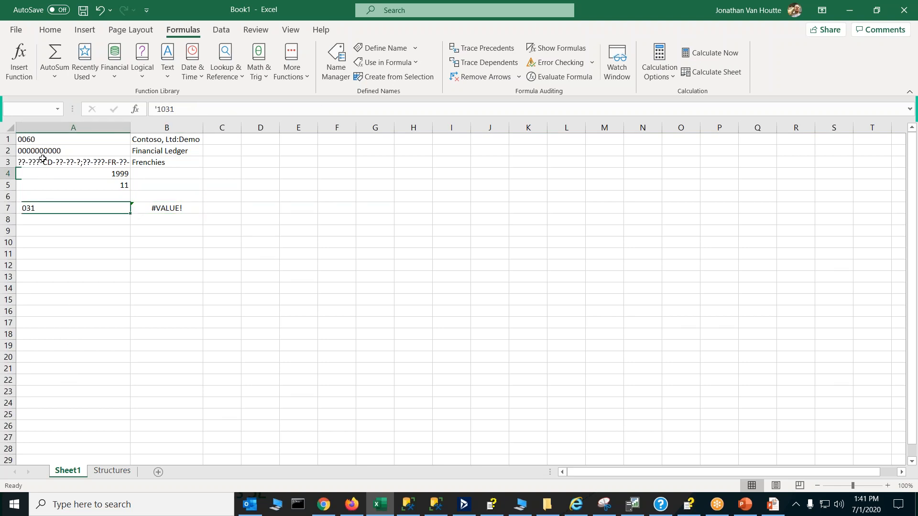
click(47, 139)
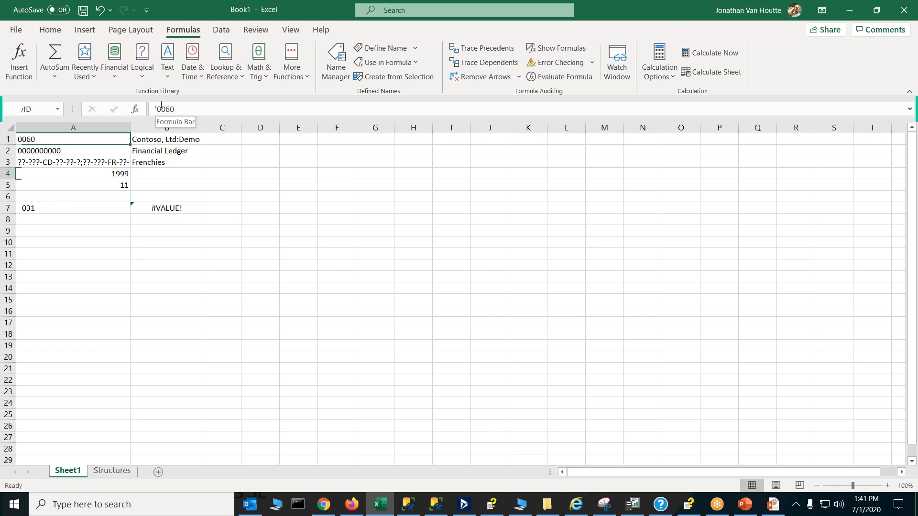
click(63, 150)
click(45, 209)
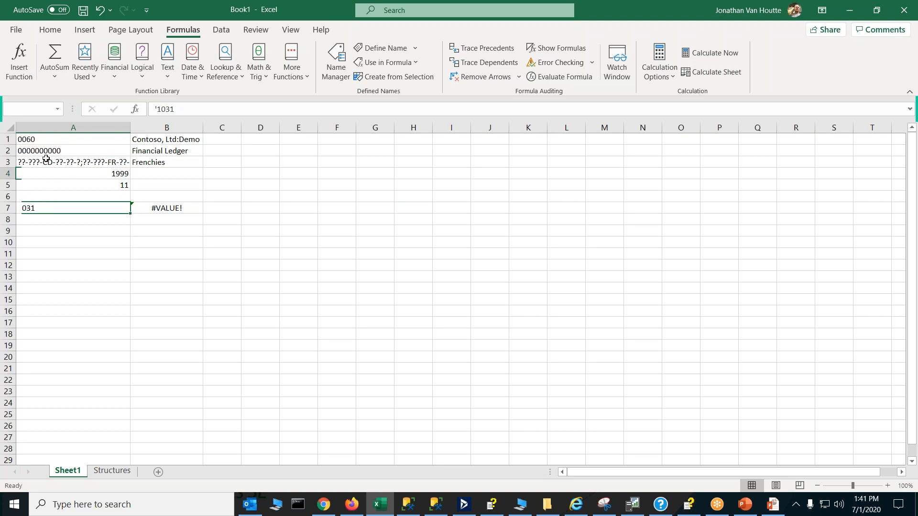
click(52, 138)
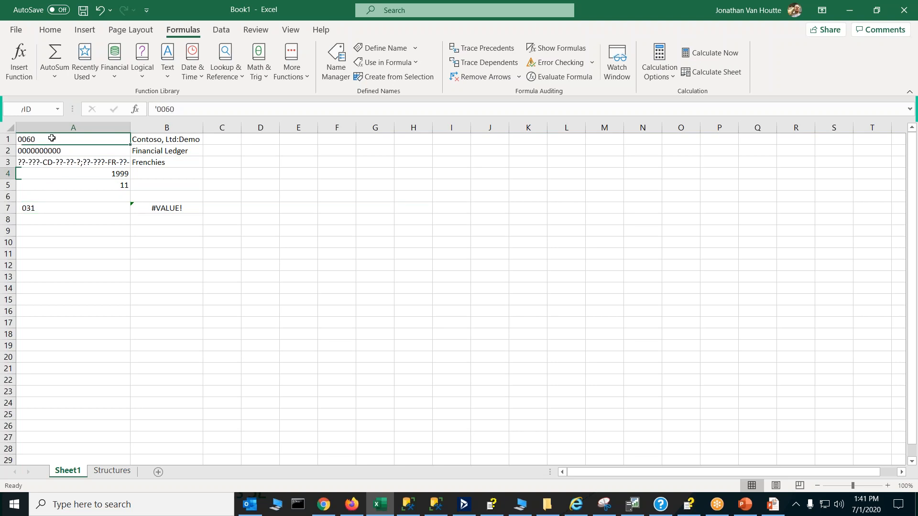
Try entering 0060 in I8 with the General number format, and clear the cell
click(444, 214)
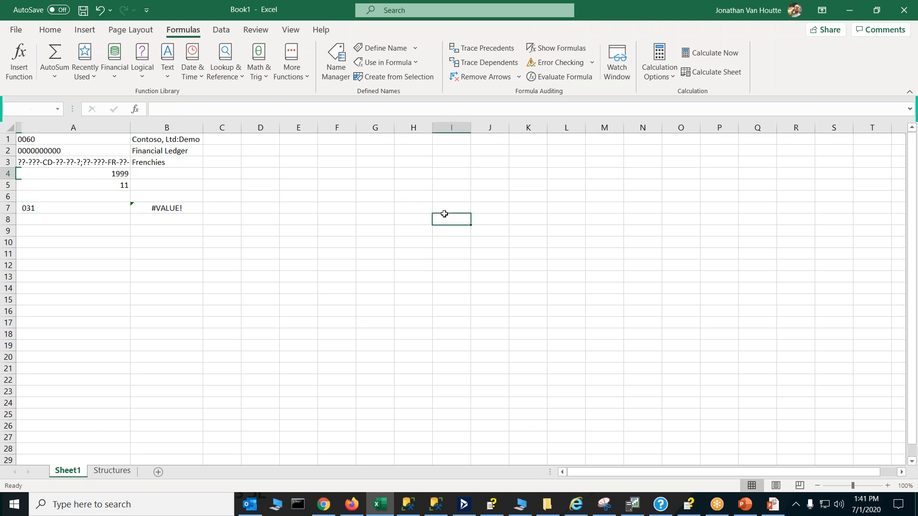
text(0060)
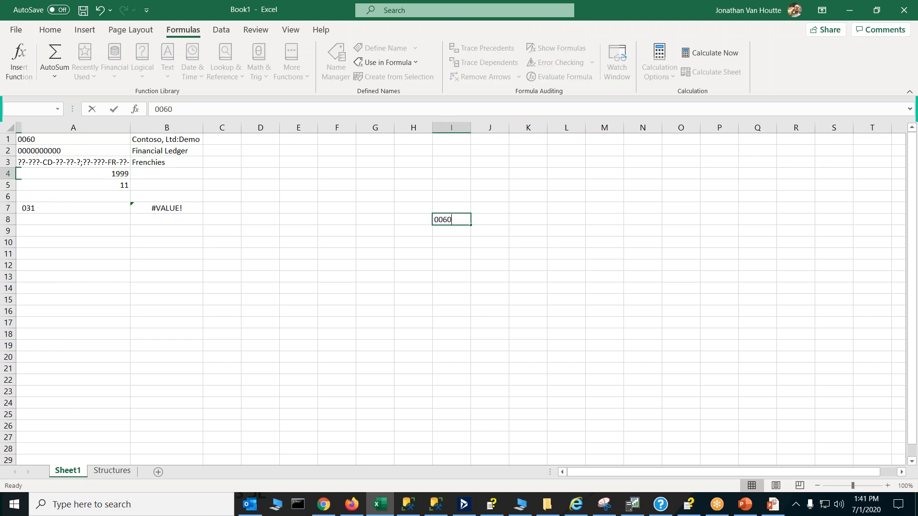
key(Return)
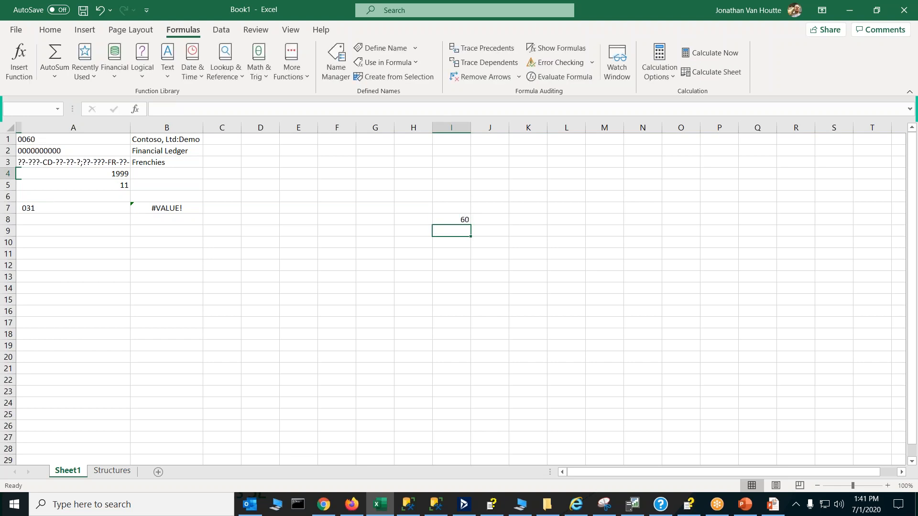
click(449, 218)
key(Delete)
Format cell I8 as Text and enter 0060 in it
click(50, 31)
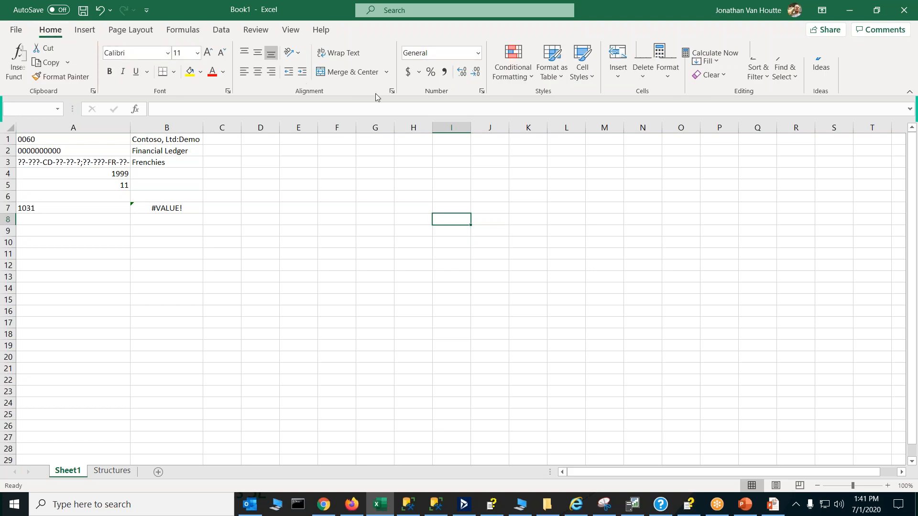
click(478, 53)
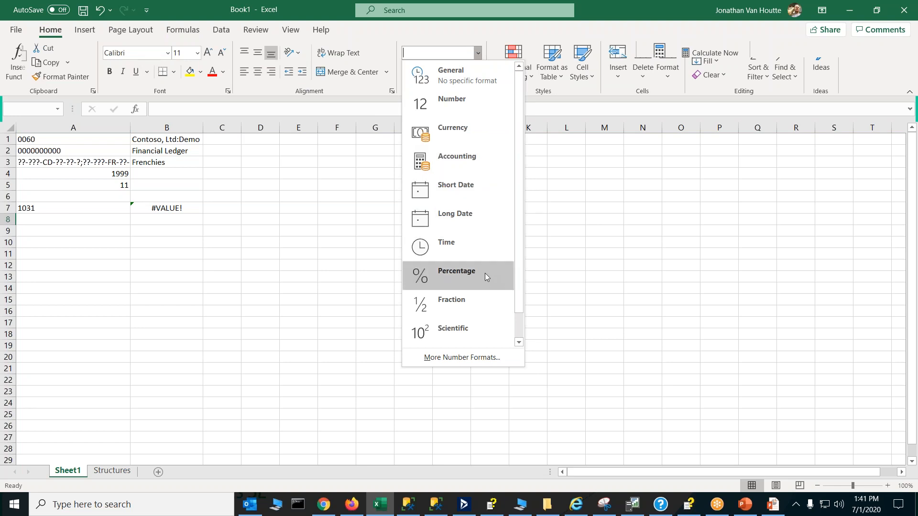
drag(516, 271, 520, 308)
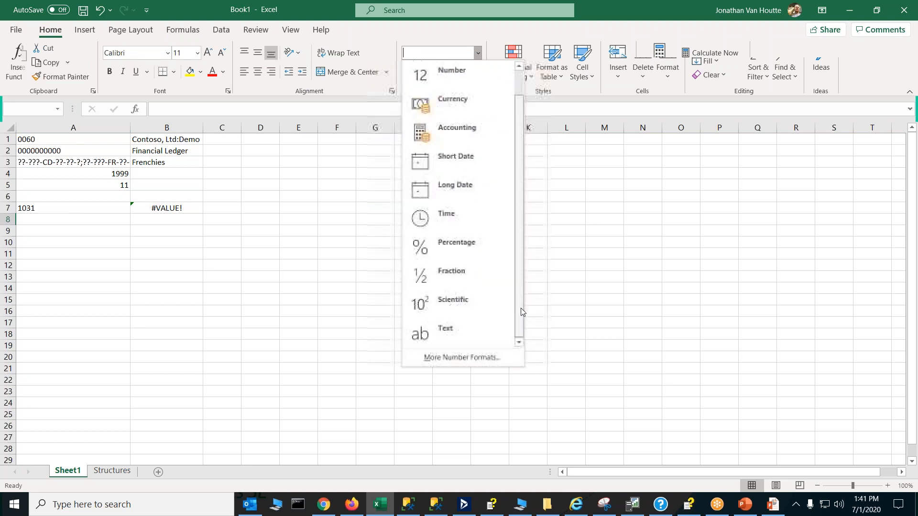
click(483, 322)
text(0)
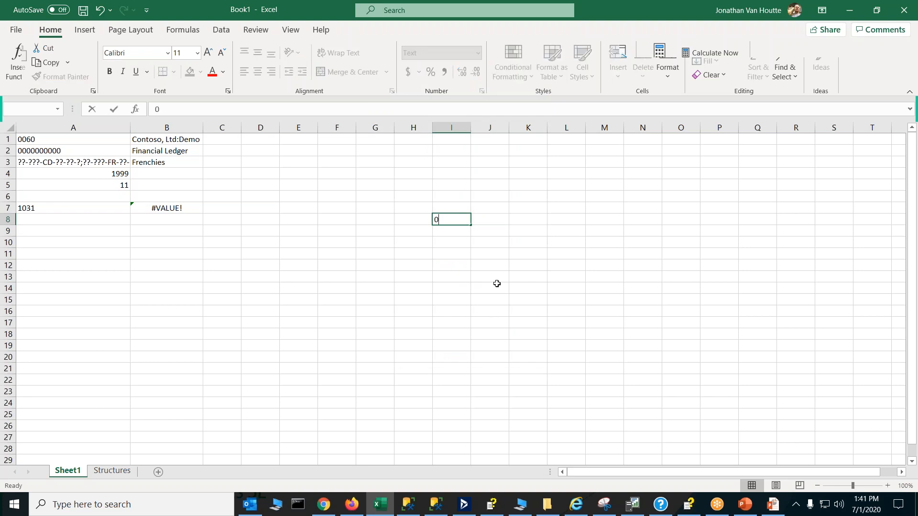
text(060)
key(Return)
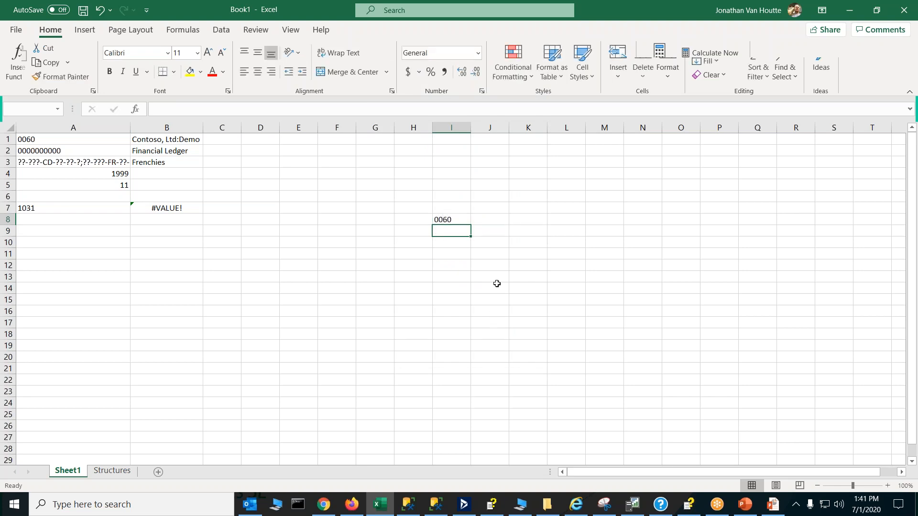
Set the number format of I8 back to General while keeping its entry
click(455, 220)
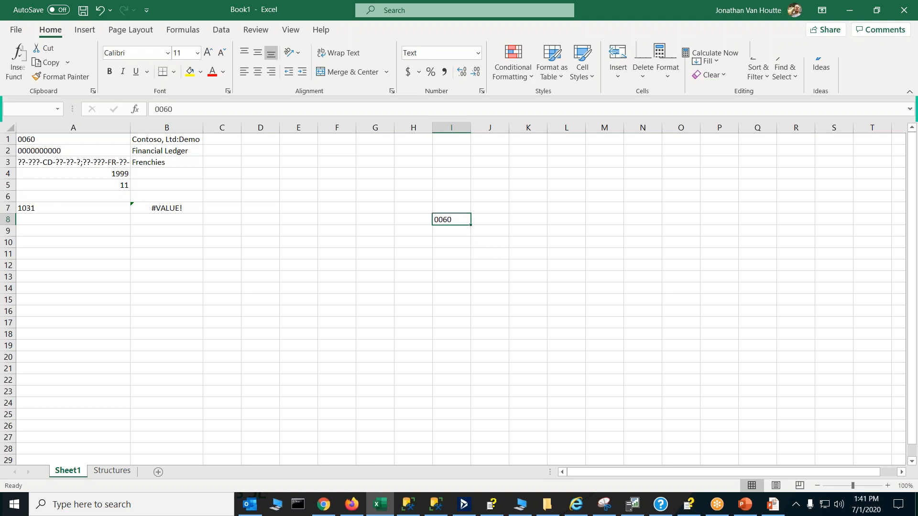
click(479, 55)
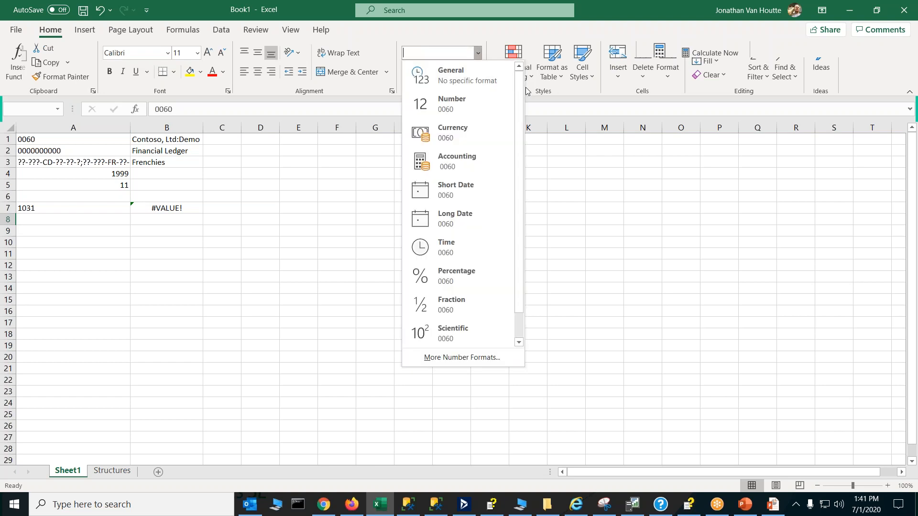
click(475, 85)
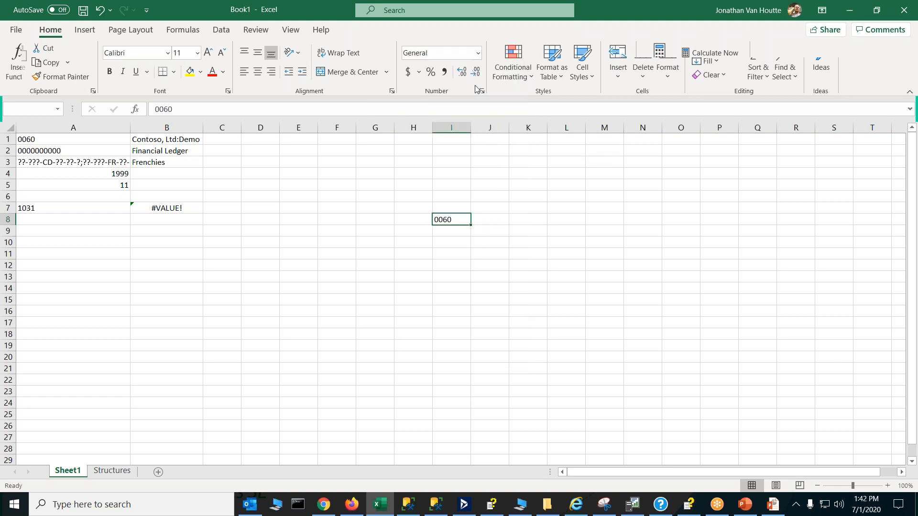
key(Return)
click(439, 219)
Review the account entry in A7 and the PTDBAL formula in B7
click(327, 186)
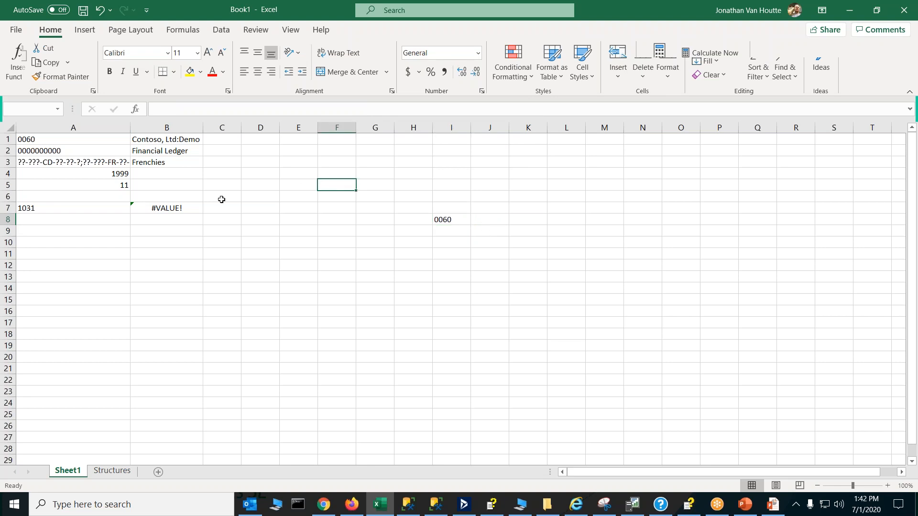
click(52, 204)
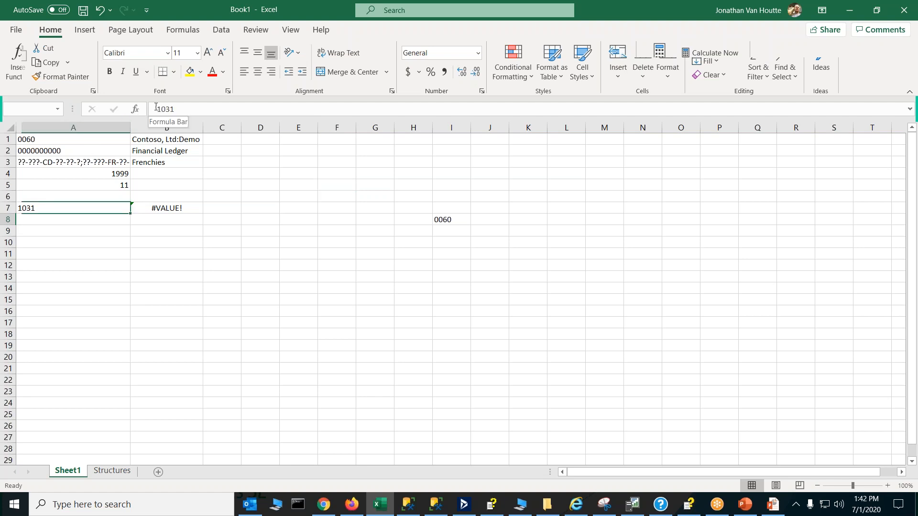
click(179, 208)
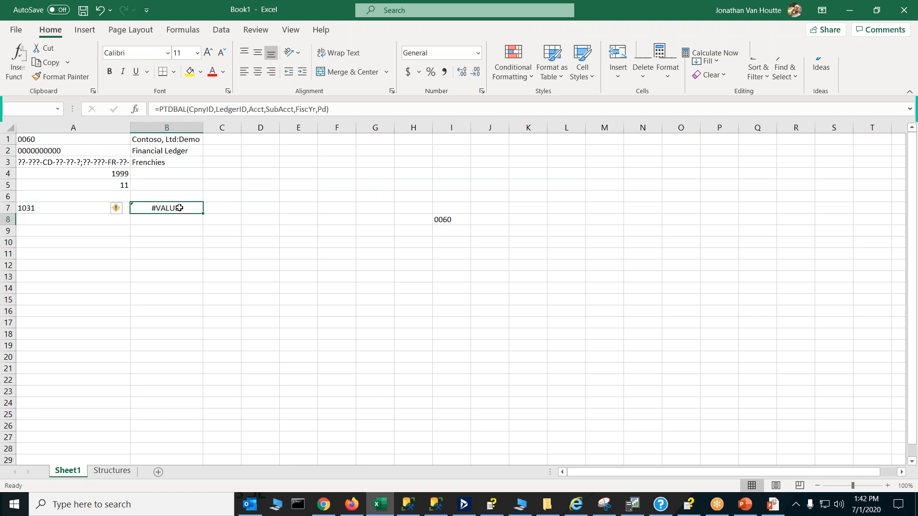
Replace the Acct argument of the PTDBAL formula in B7 with the column-absolute reference $A7
click(353, 108)
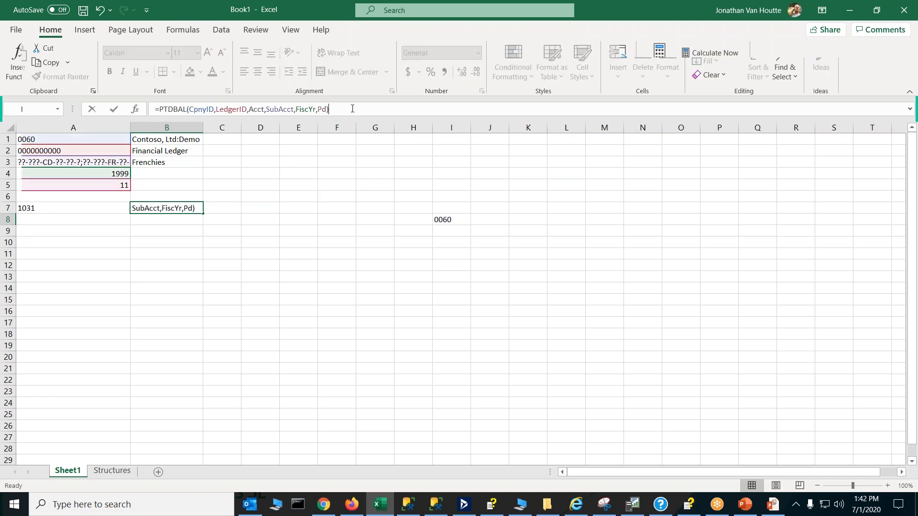
double_click(254, 109)
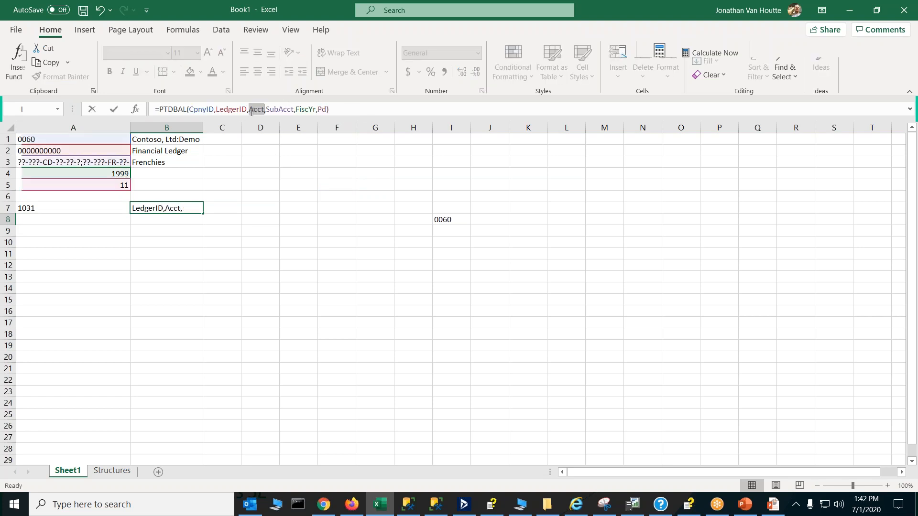
click(70, 209)
key(F4)
key(F4)
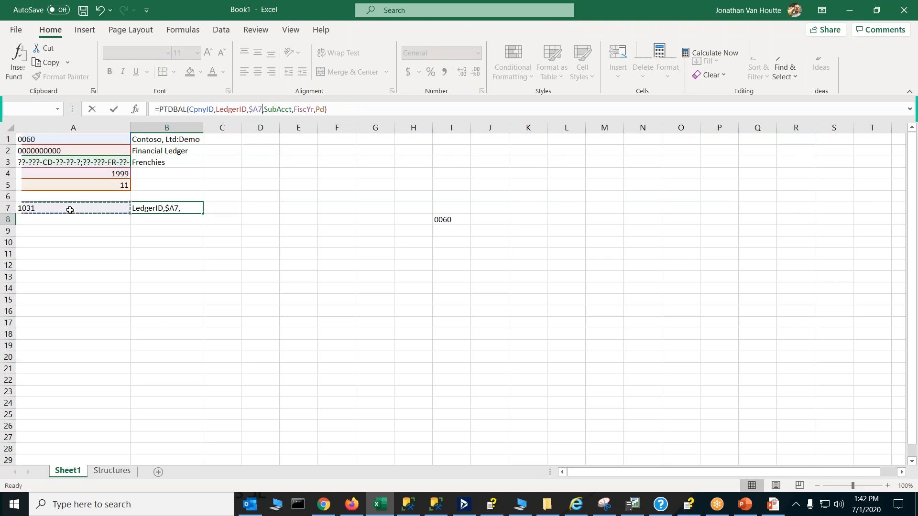
key(Return)
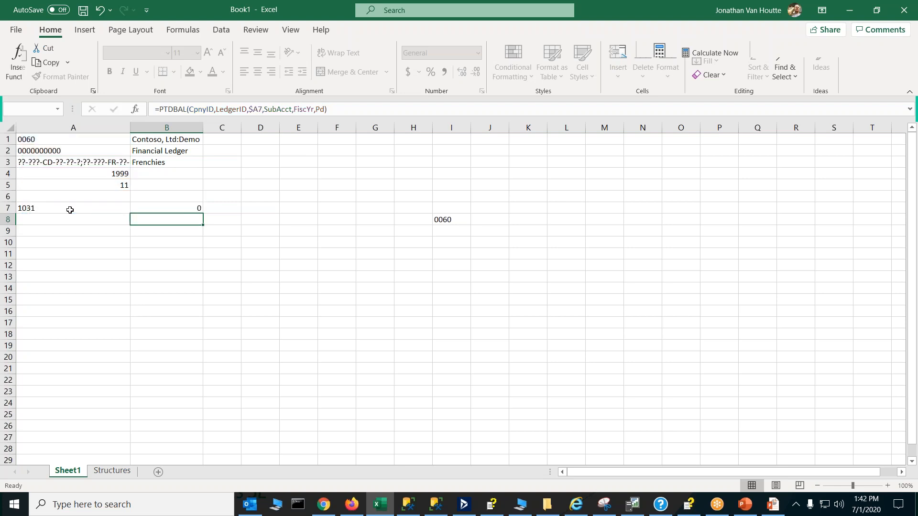
Change the account in A7 to 1030, keeping it as a text entry
click(165, 206)
click(93, 209)
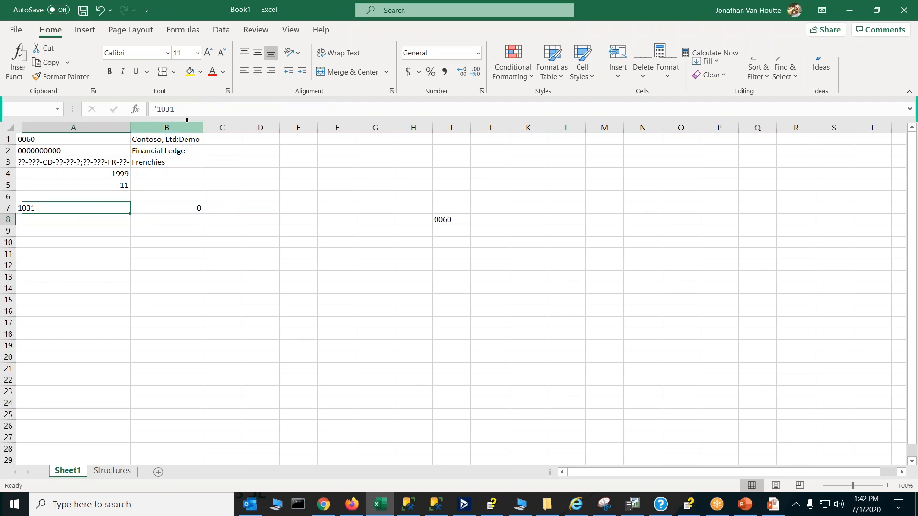
click(180, 109)
key(BackSpace)
text(0)
key(Return)
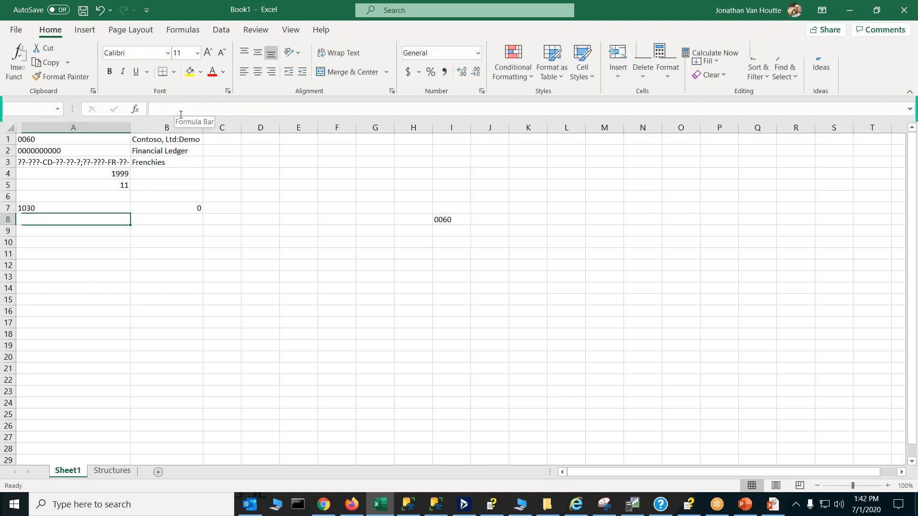
Try to choose All•All as the subaccount selection in B3
click(156, 163)
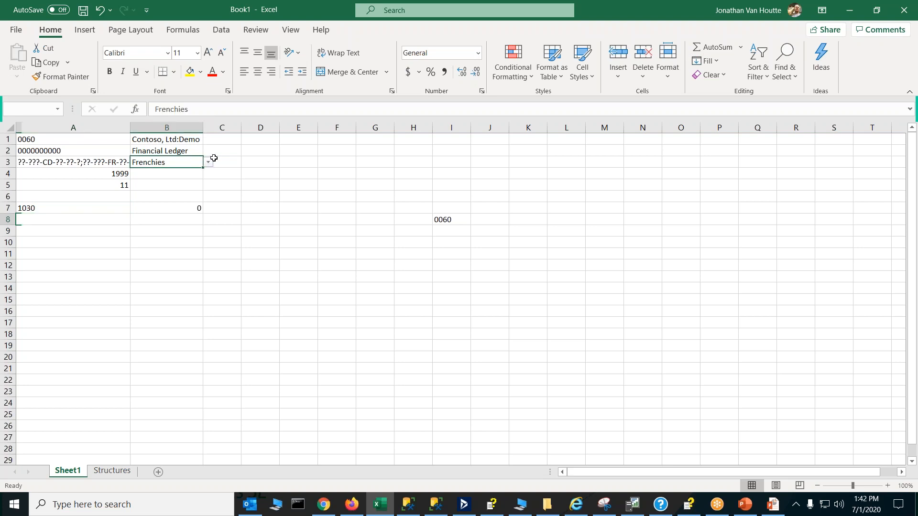
click(211, 160)
drag(210, 210, 214, 176)
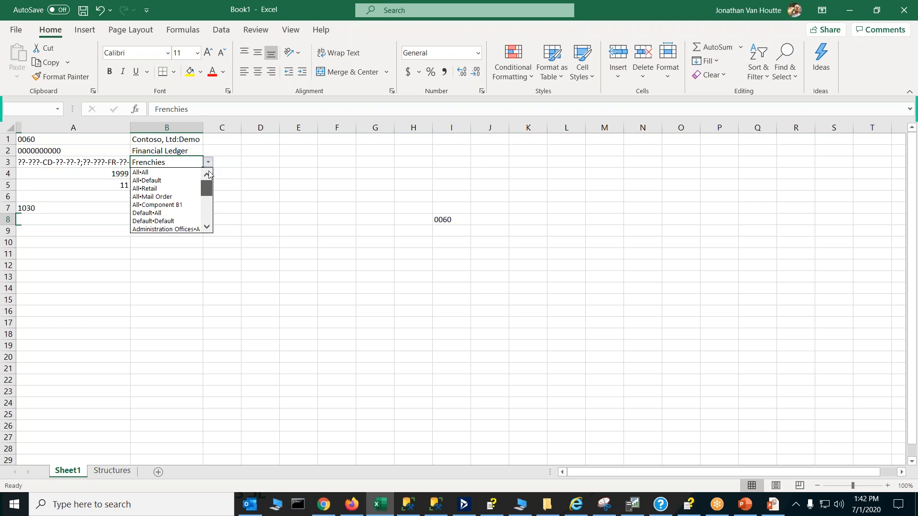
click(162, 173)
click(237, 199)
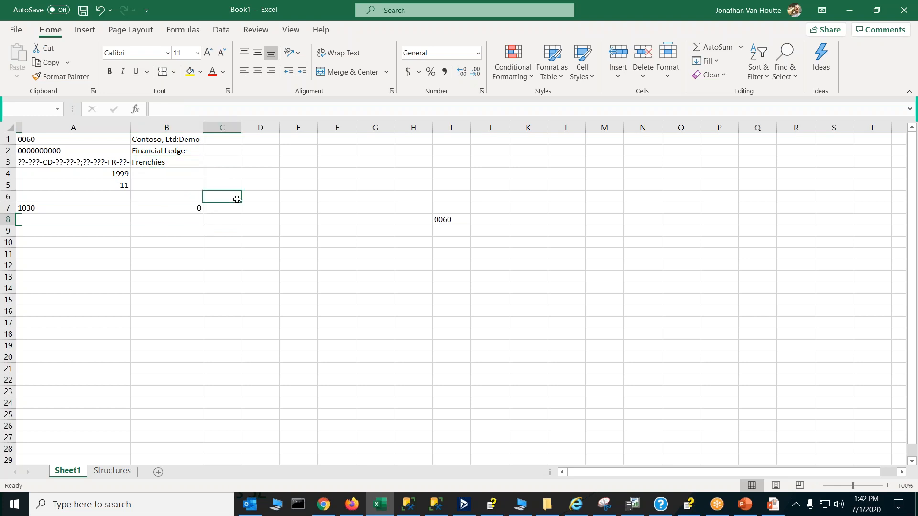
Check the account entry in A7 and set the subaccount selection in B3 to All•All
click(48, 207)
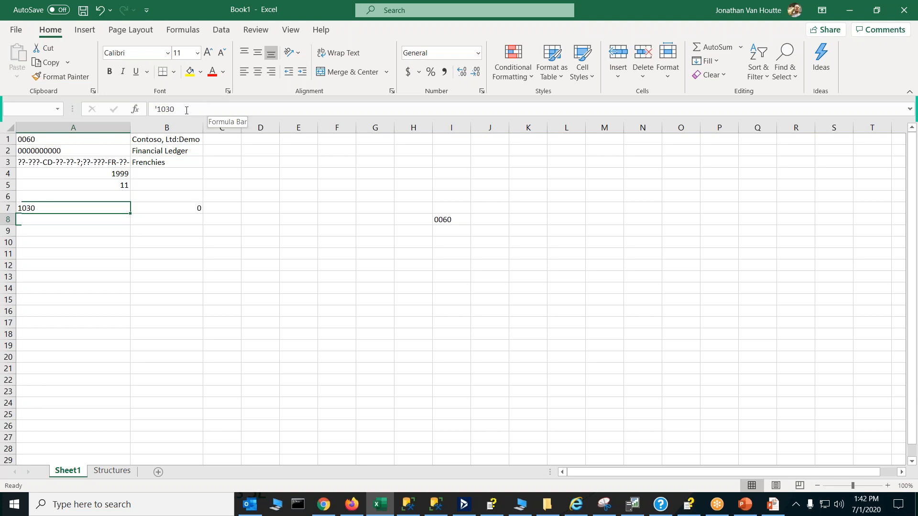
click(173, 164)
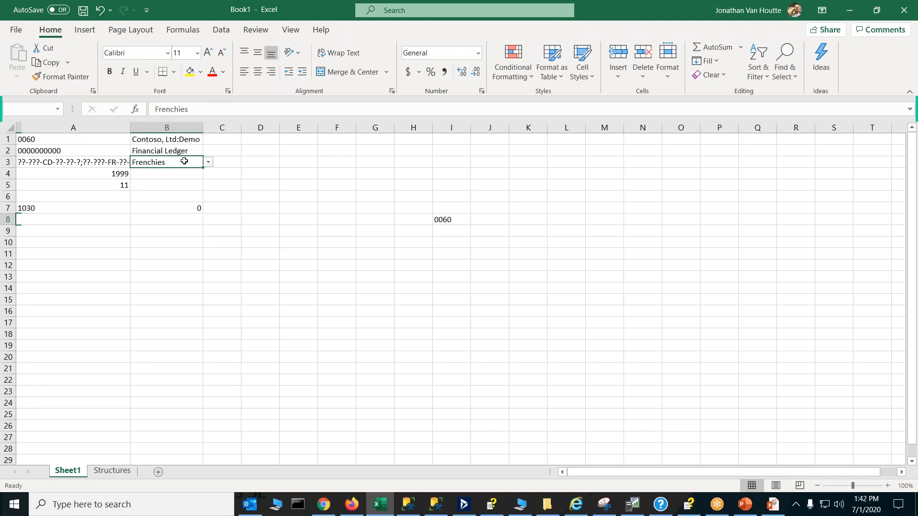
click(209, 162)
drag(208, 215, 209, 185)
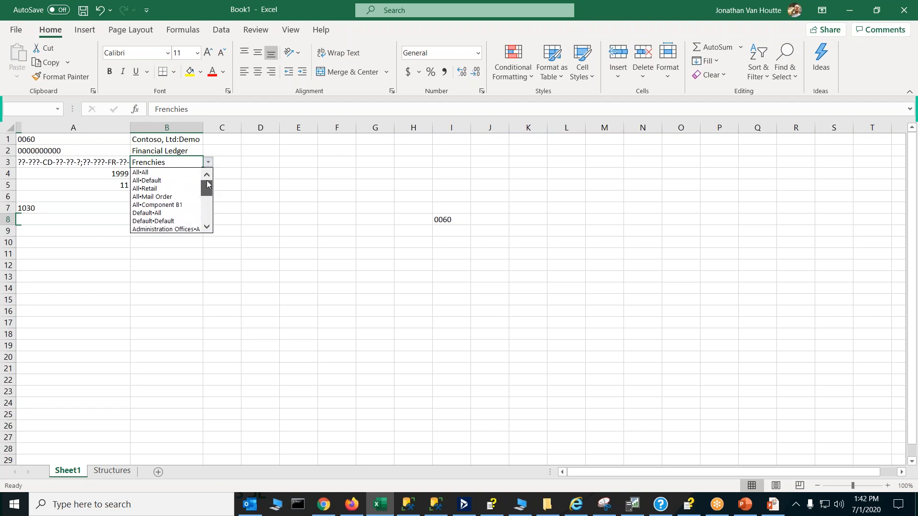
click(153, 172)
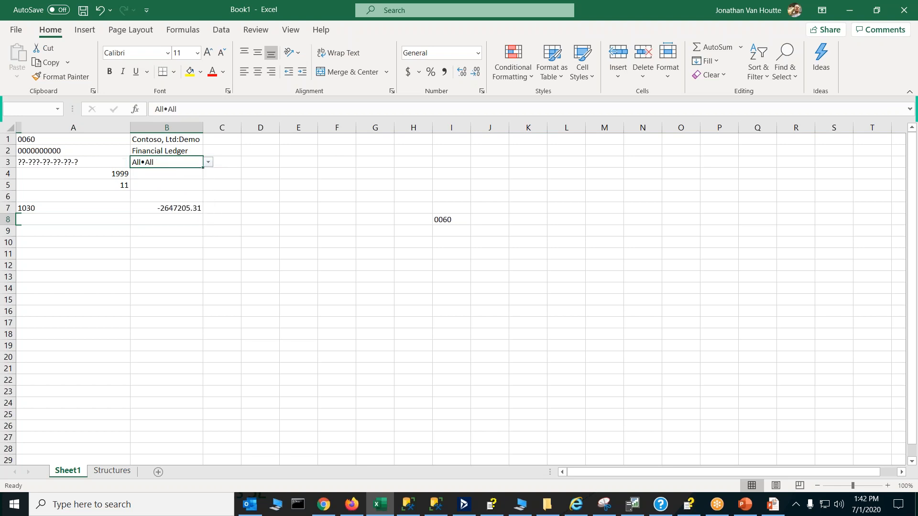
click(247, 204)
Set the Net argument of the PTDBAL function in B7 to "C" for credits only, and review the balance drill-down
click(182, 208)
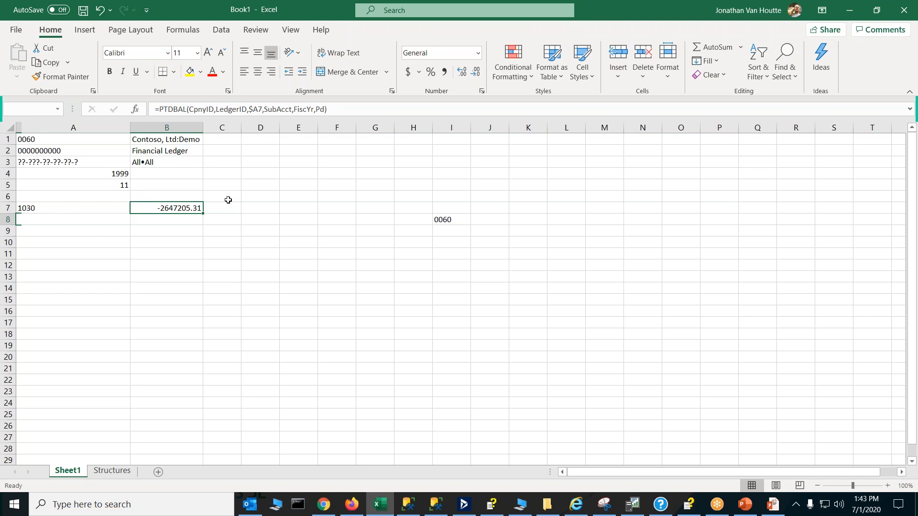
key(shift+F3)
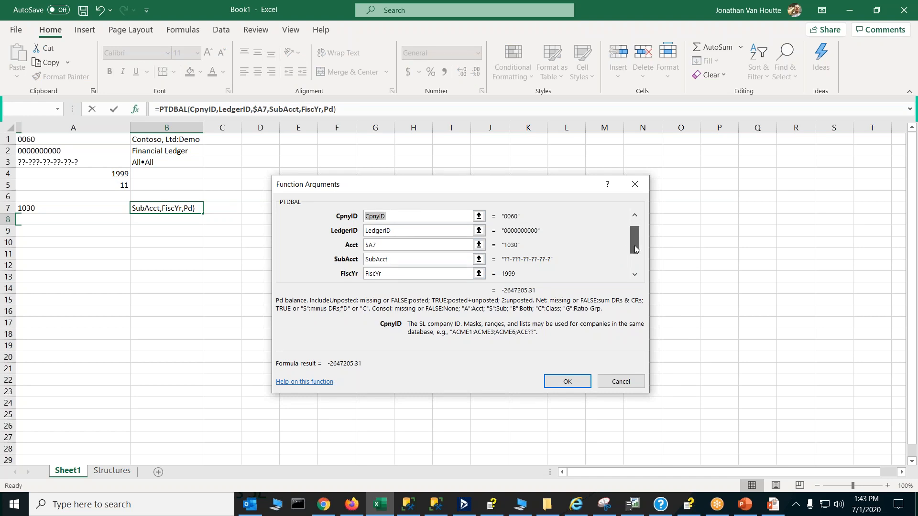
drag(635, 261, 635, 269)
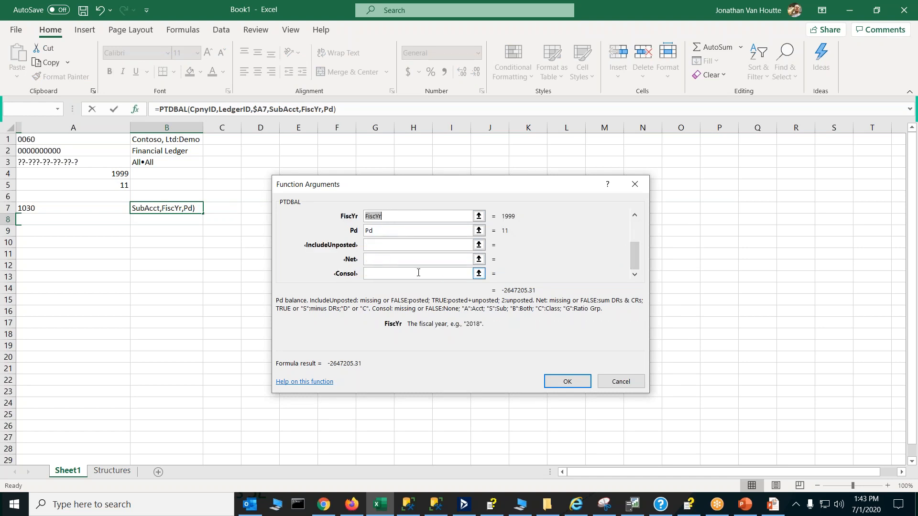
click(383, 264)
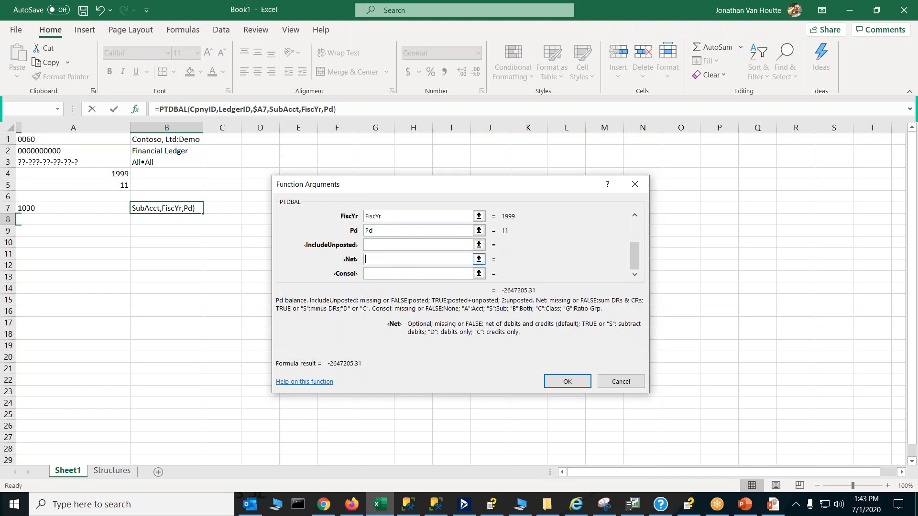
text(2)
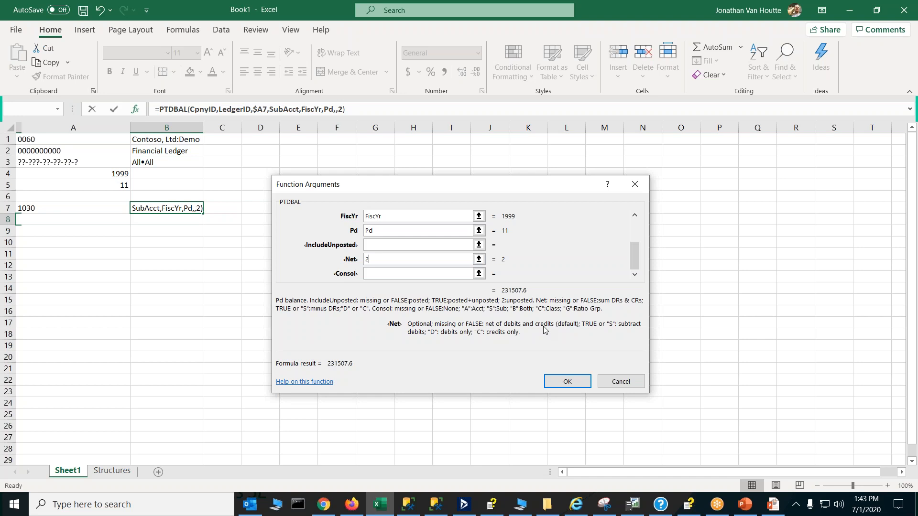
key(BackSpace)
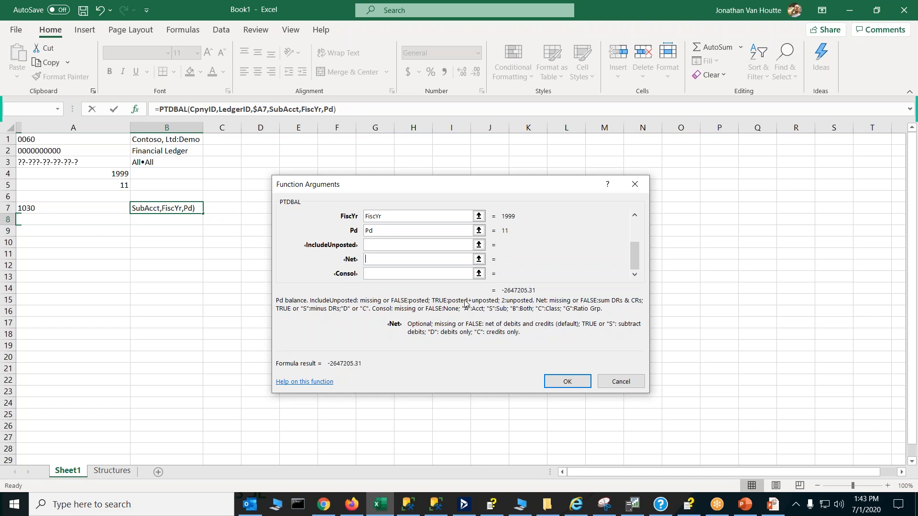
click(380, 246)
click(380, 260)
text("C")
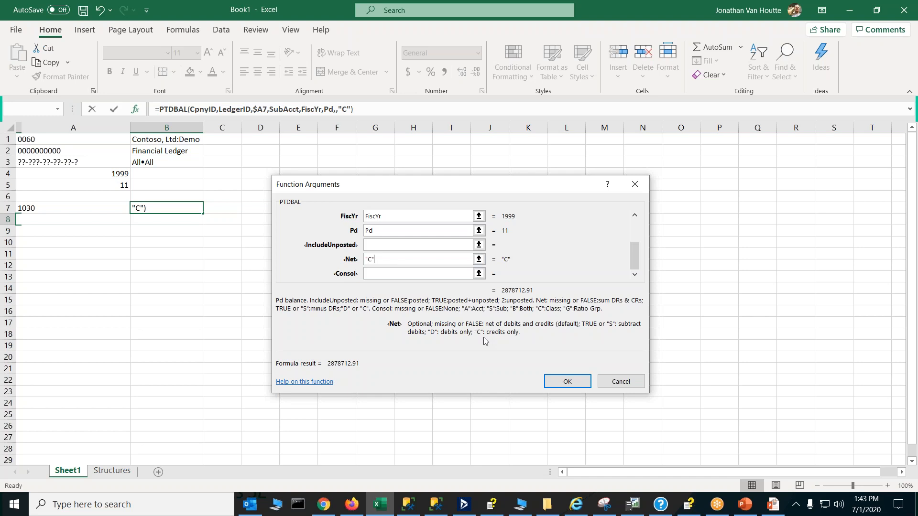
key(Return)
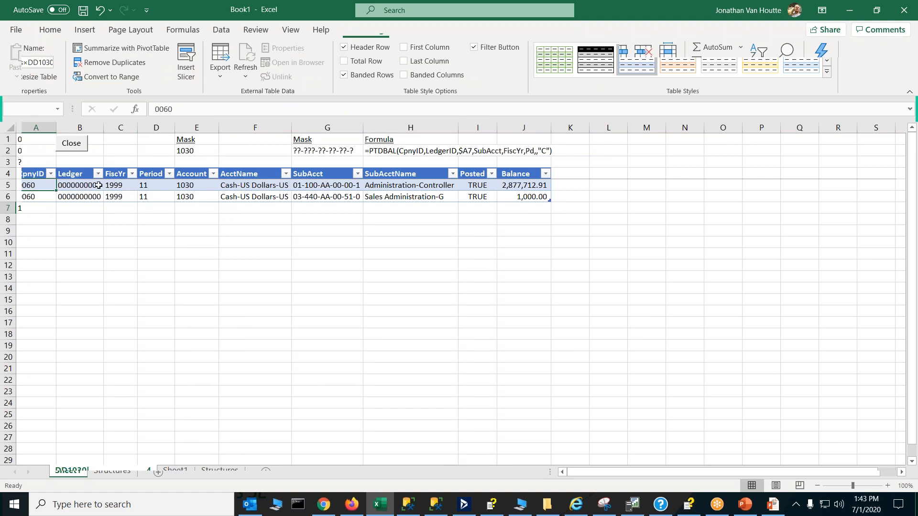
click(72, 143)
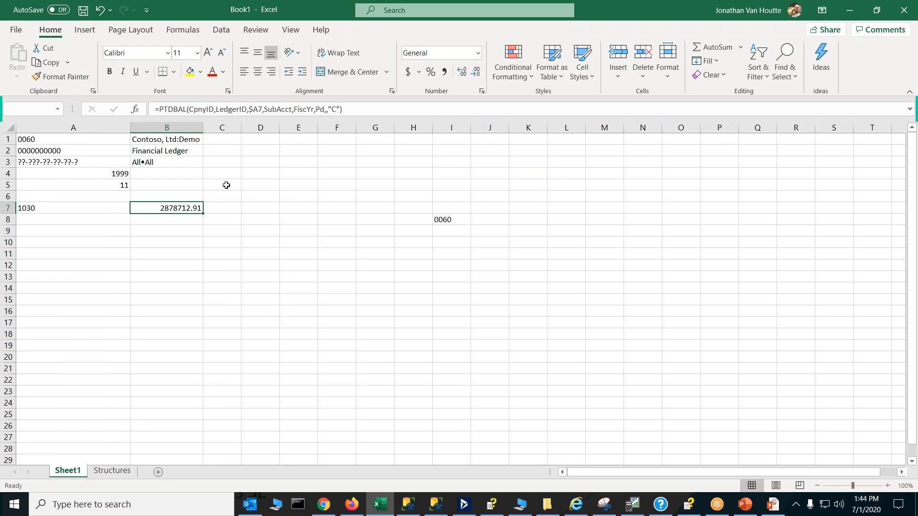
Remove "C" from the PTDBAL formula in B7, leaving the Net argument empty
click(353, 104)
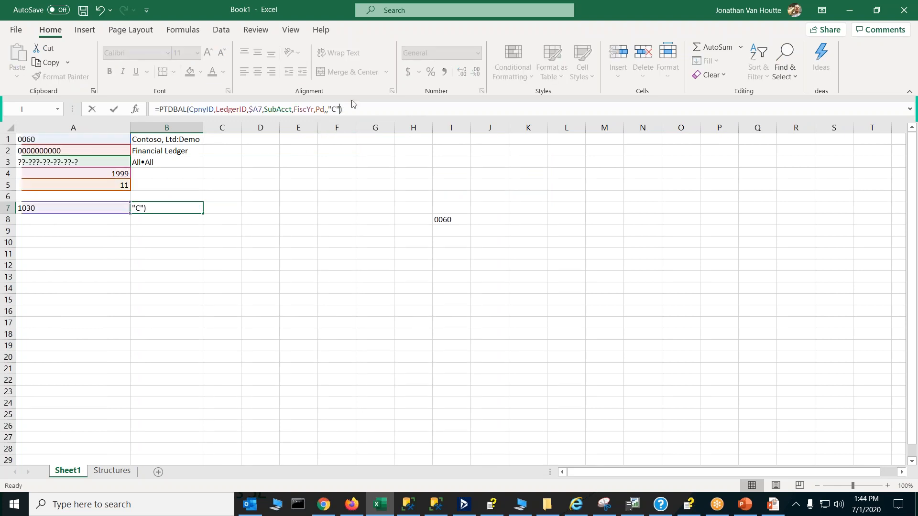
key(BackSpace)
key(BackSpace)
key(BackSpace)
key(Return)
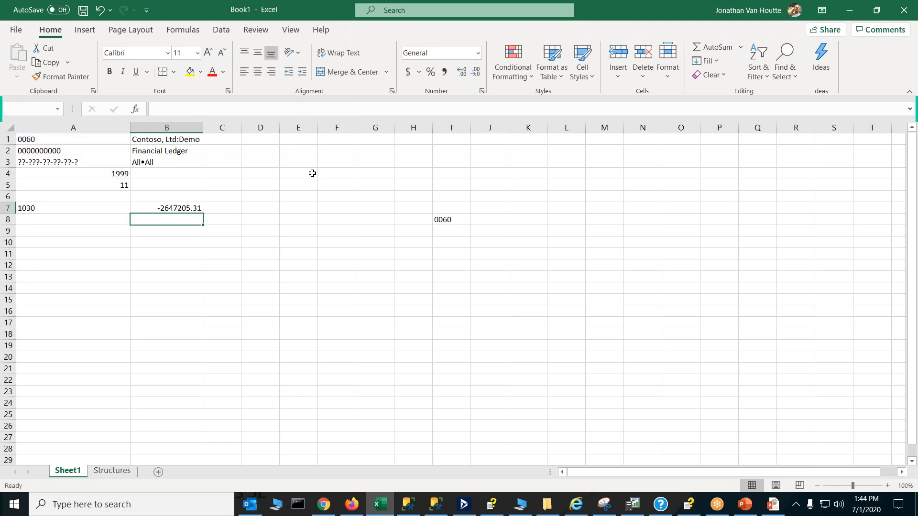
Examine the drill-down of the B7 balance and the transactions behind subaccount 01-100-AA-00-00-1, and close both views
double_click(187, 203)
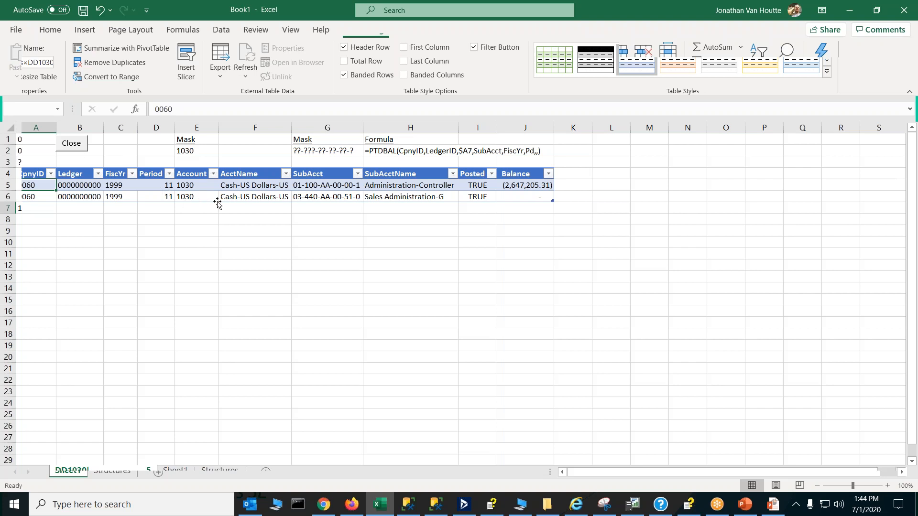
click(242, 185)
double_click(241, 185)
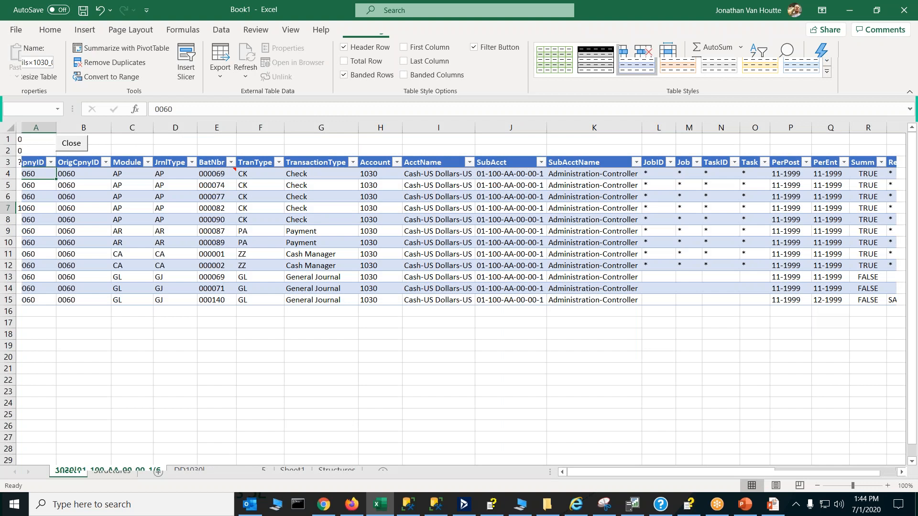
click(77, 144)
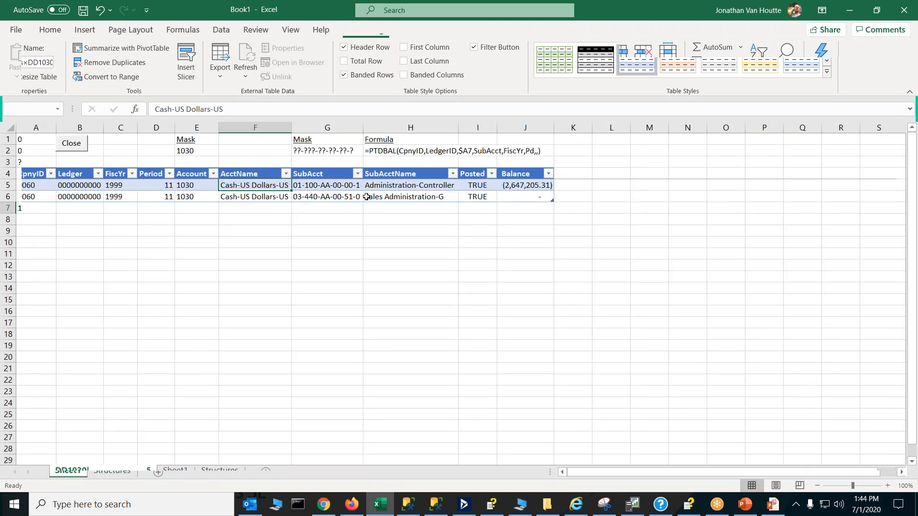
click(79, 144)
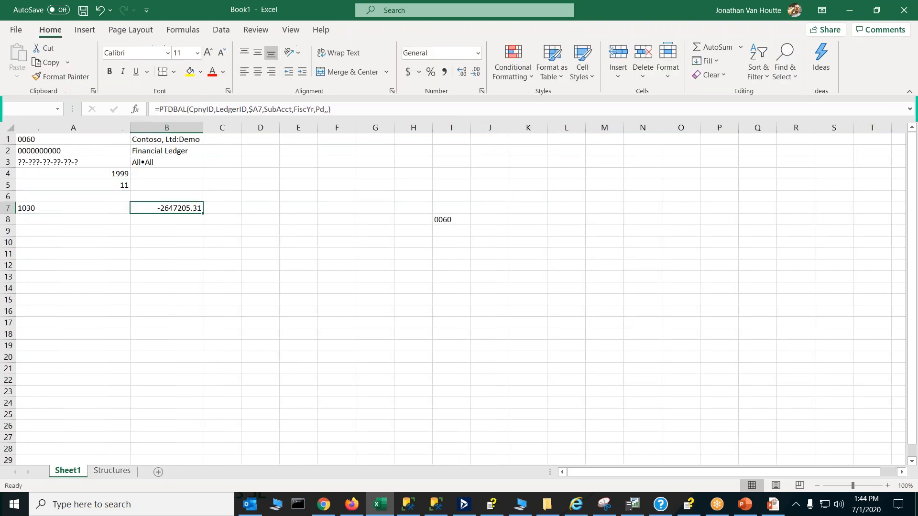
Enter "C" as the Net argument of the B7 formula again and review the drill-down of the credits
click(330, 109)
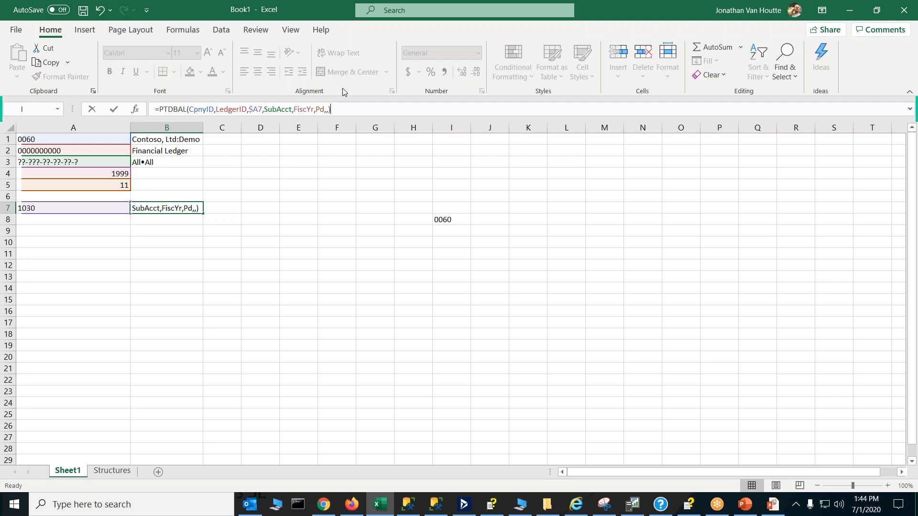
text(C)
text("C)
key(Return)
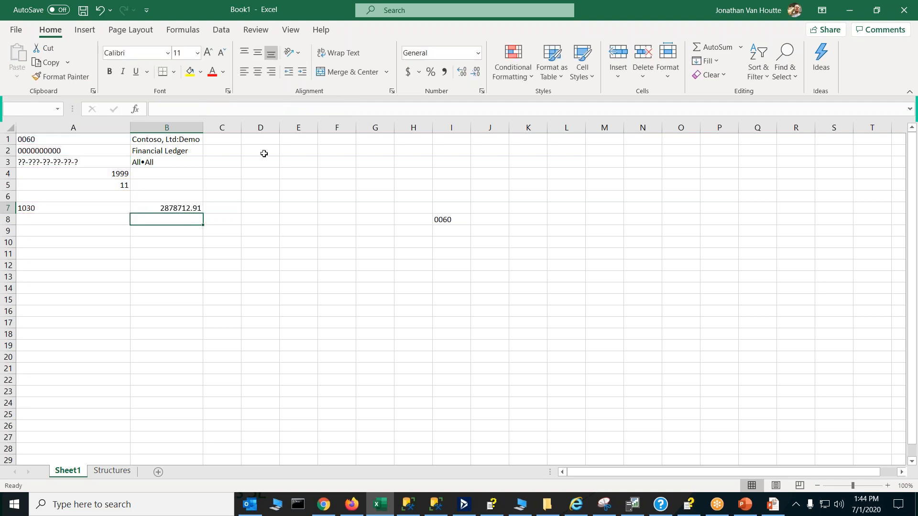
double_click(188, 207)
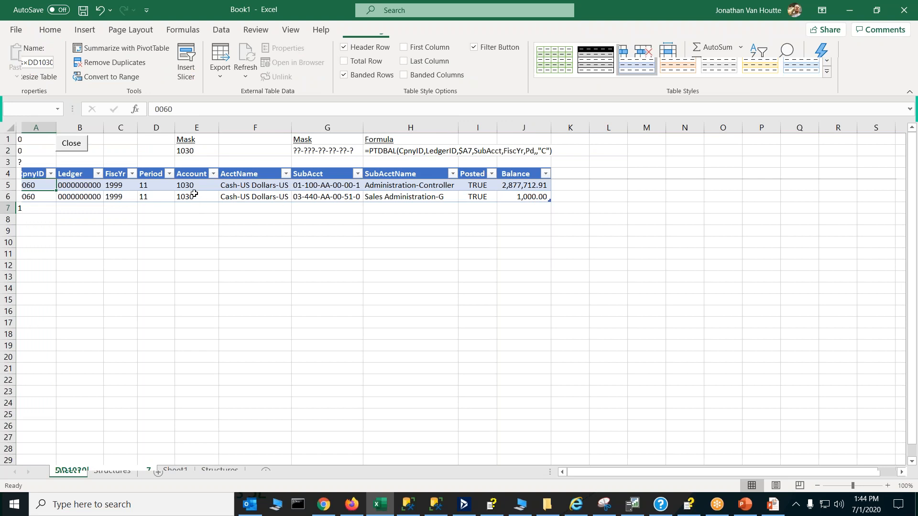
click(67, 144)
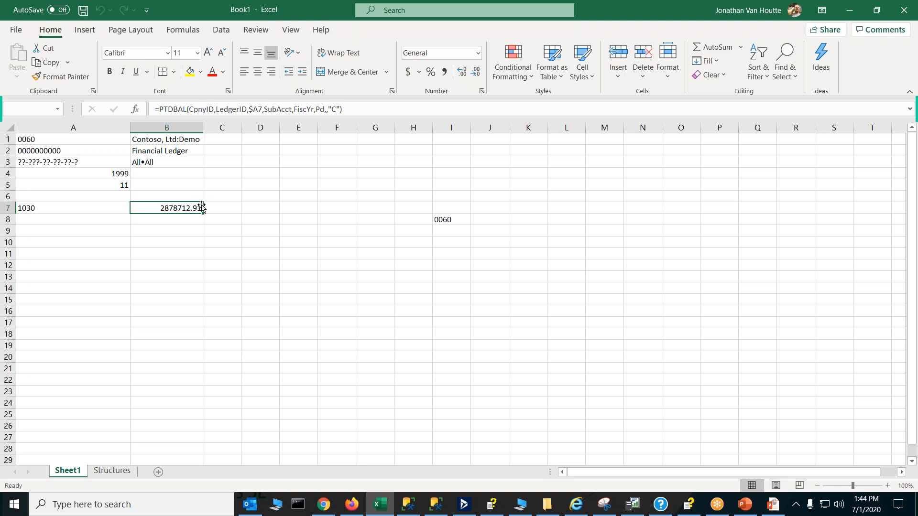
Insert the Dynamics SL account classes as a column list starting at I6, with descriptions to the right
click(452, 196)
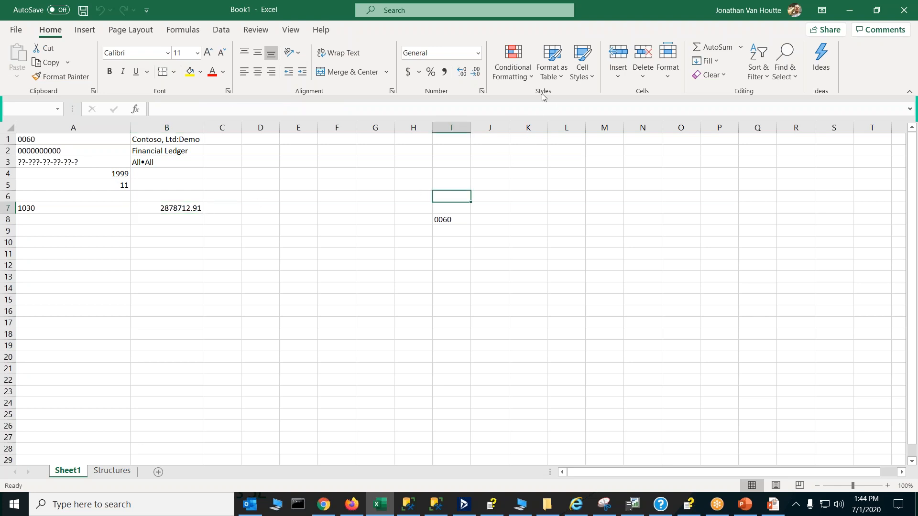
click(268, 32)
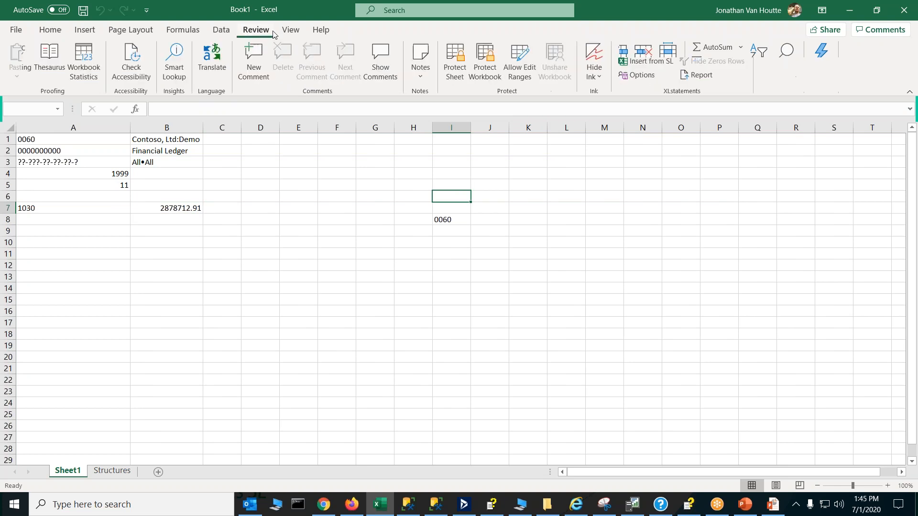
click(658, 61)
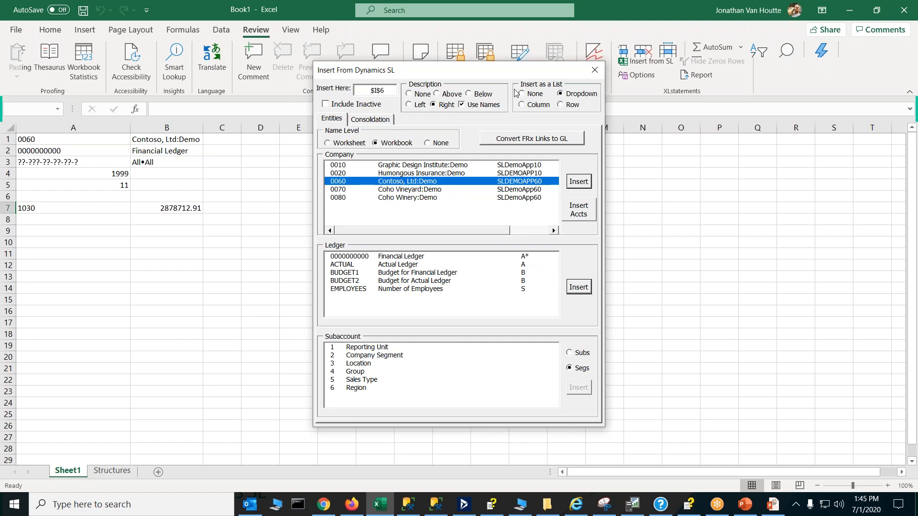
click(522, 105)
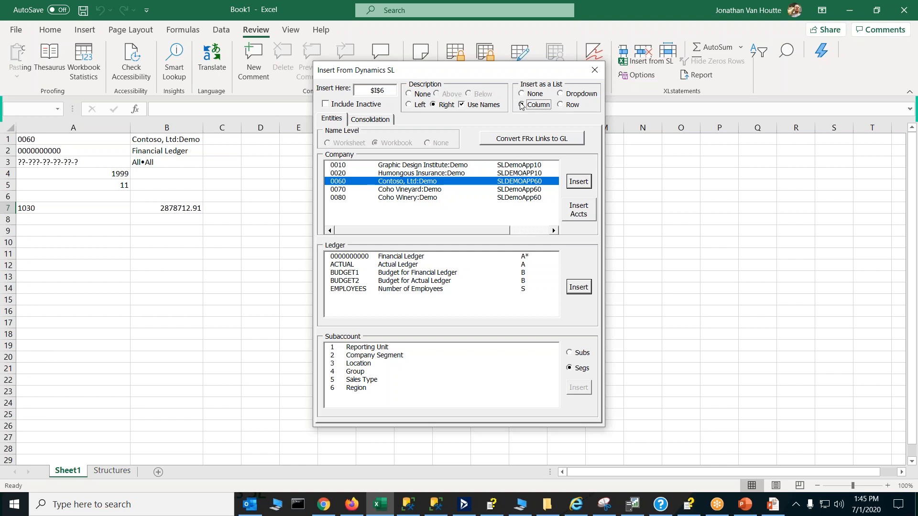
click(373, 120)
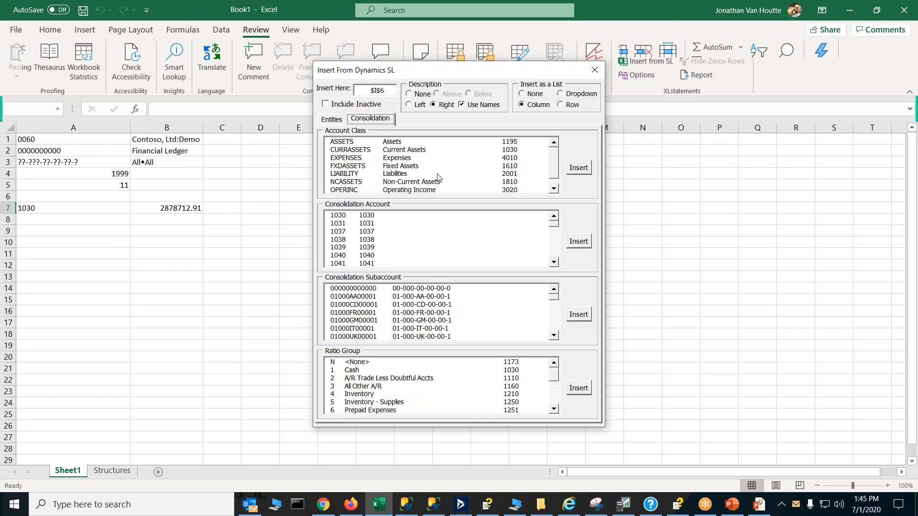
click(579, 168)
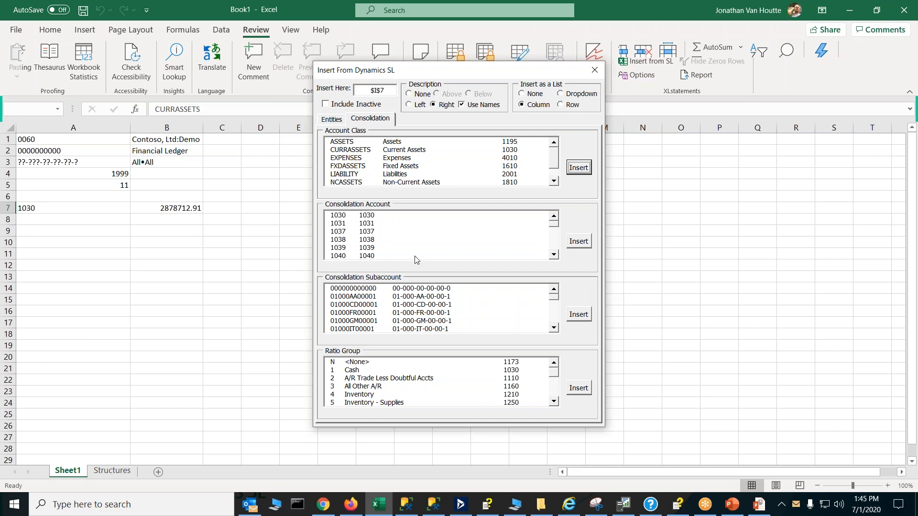
Insert the account class list again starting at A10, and check the contents of A10, B10 and A11
click(20, 244)
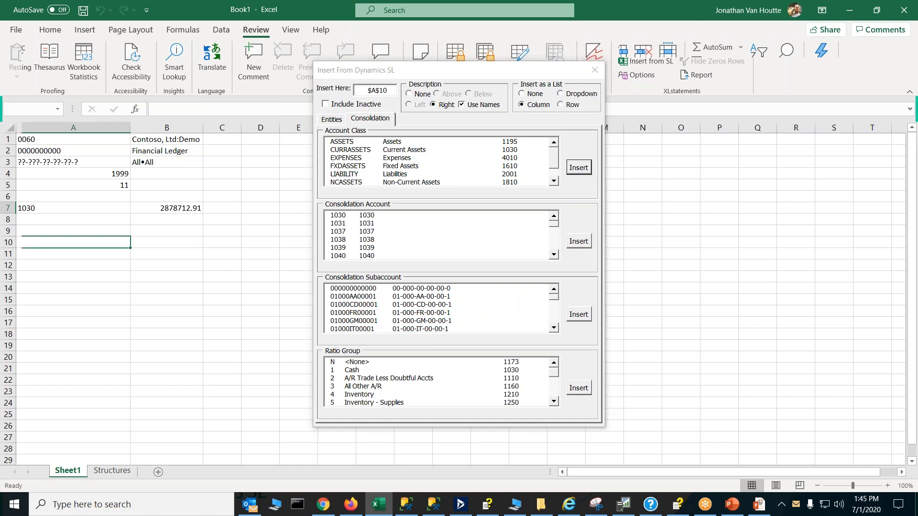
click(580, 171)
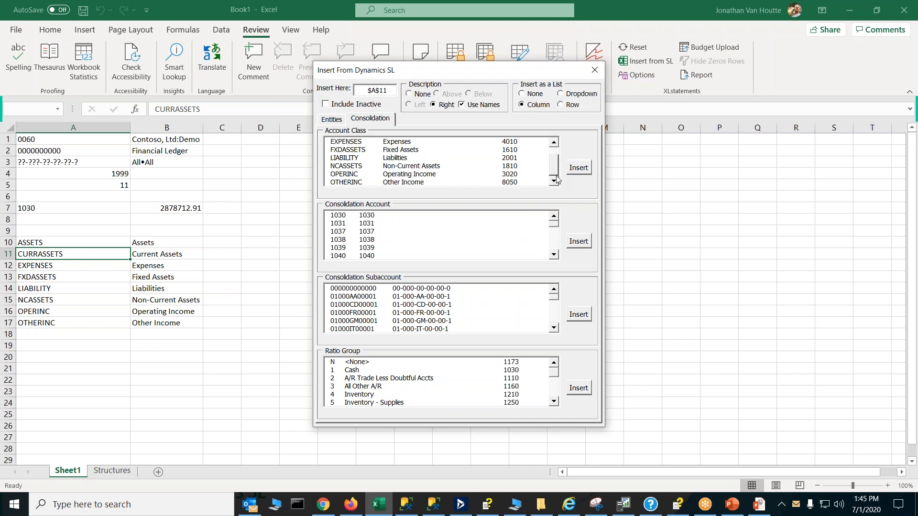
drag(555, 176, 556, 195)
click(177, 239)
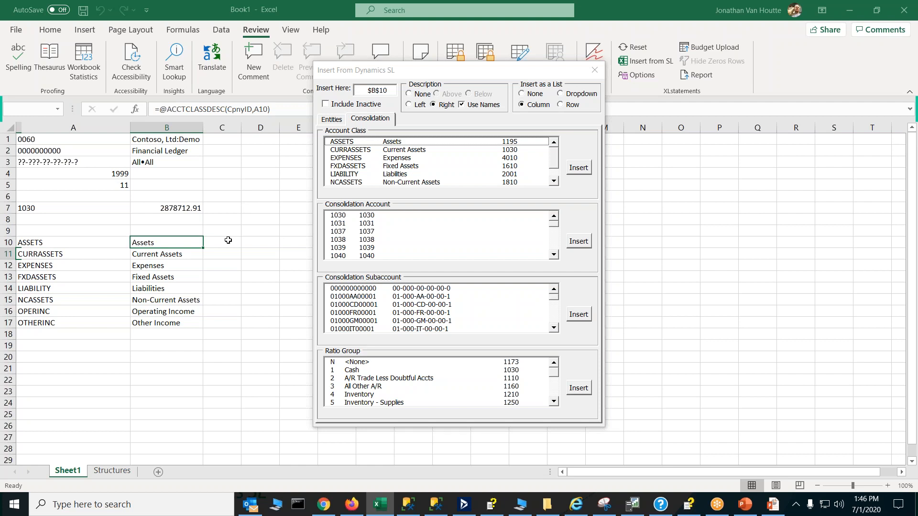
click(43, 251)
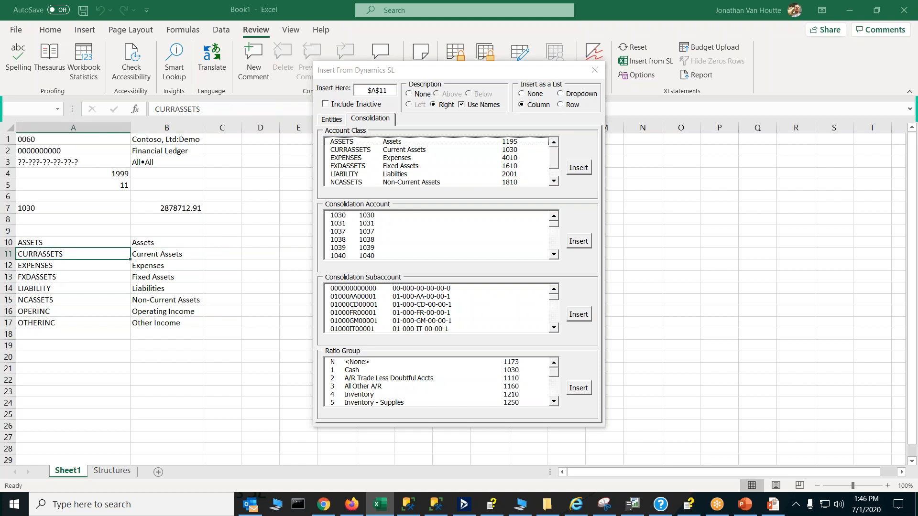
click(49, 241)
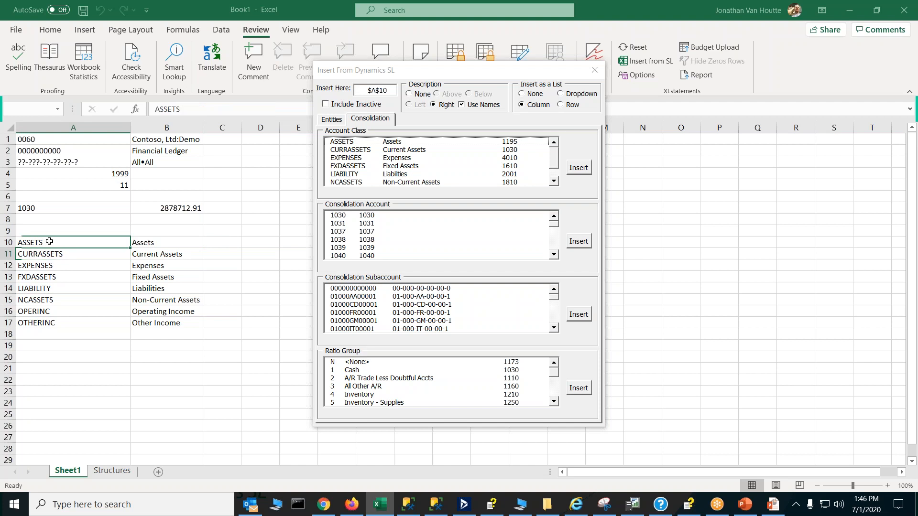
Switch to Dynamics SL, review the classes in Account Class Maintenance, and close that screen
click(463, 513)
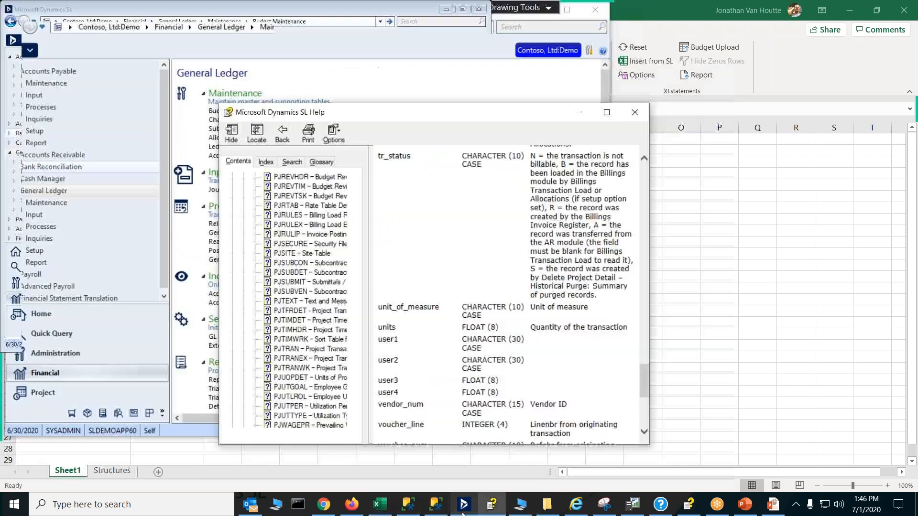
click(583, 115)
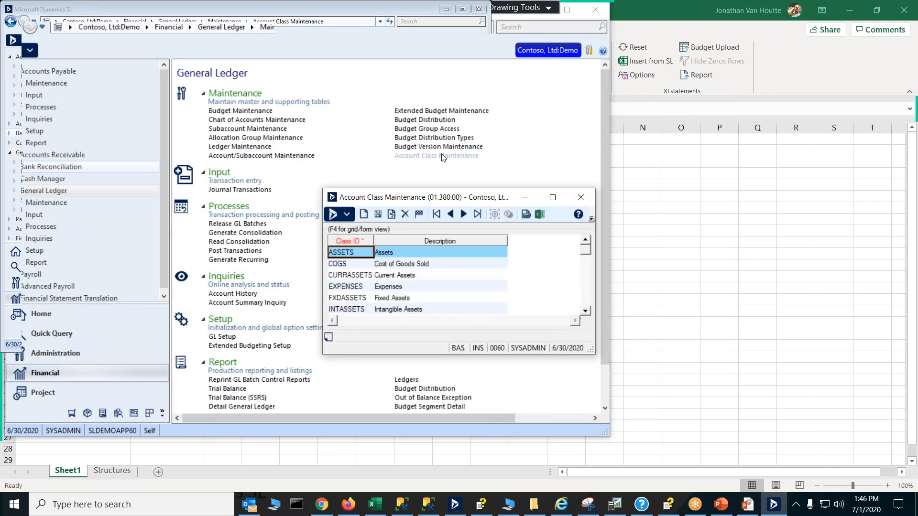
click(589, 299)
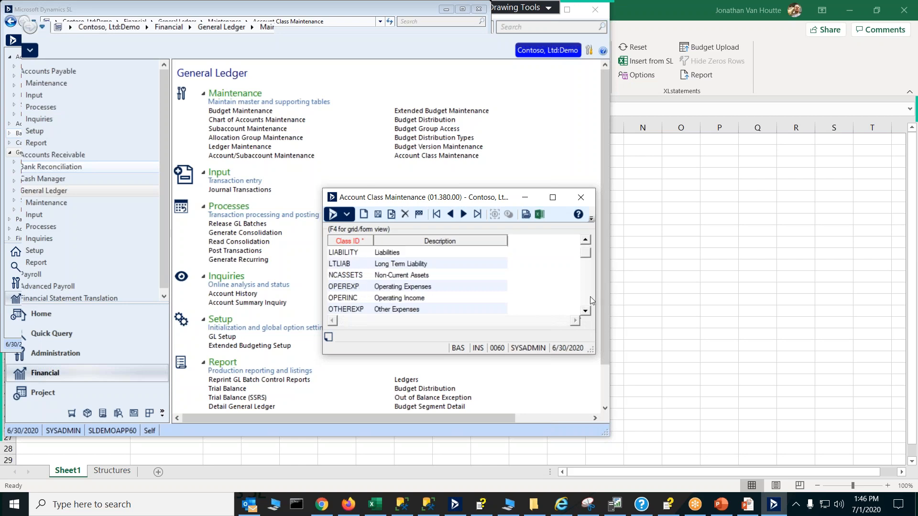
click(589, 199)
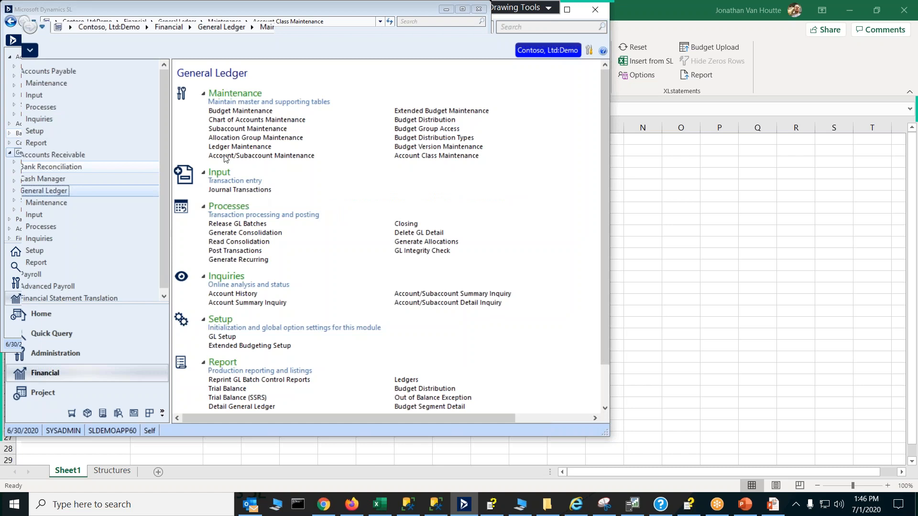
Examine the Class ID assigned to the accounts in Chart of Accounts Maintenance, and close the screen
click(235, 120)
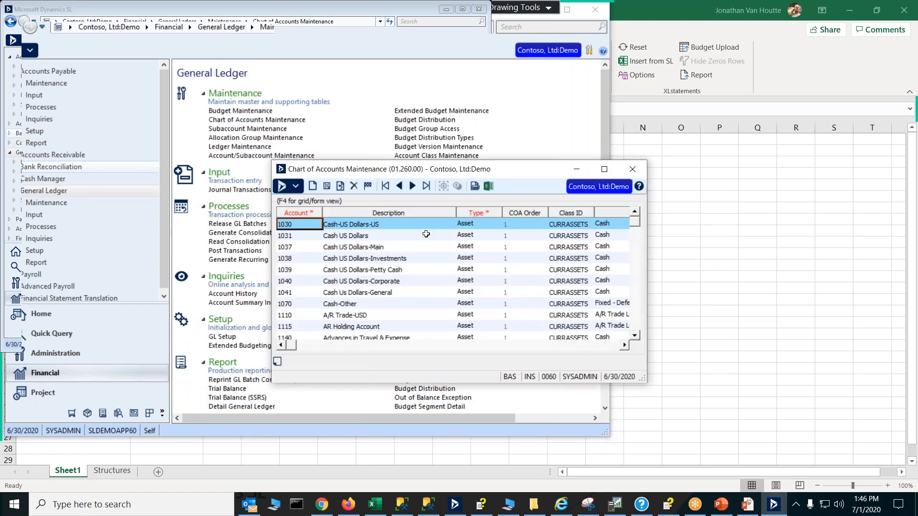
click(579, 223)
click(575, 270)
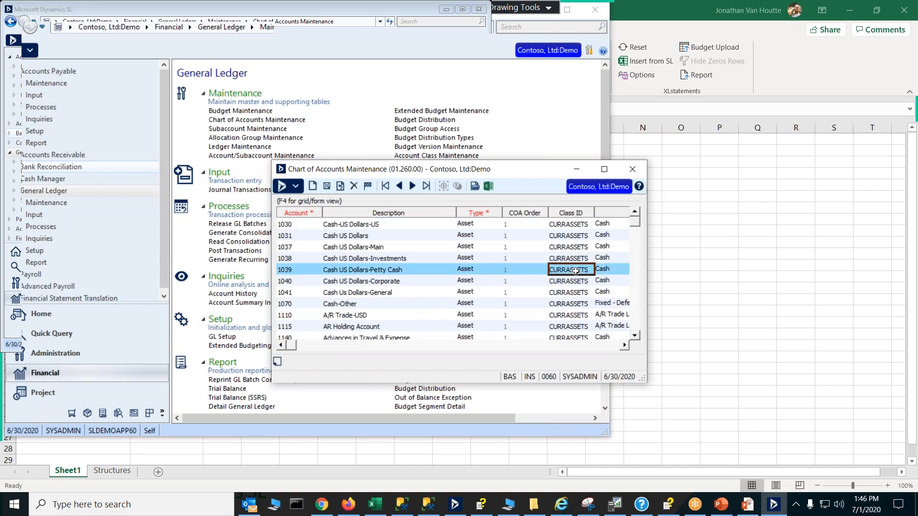
click(569, 317)
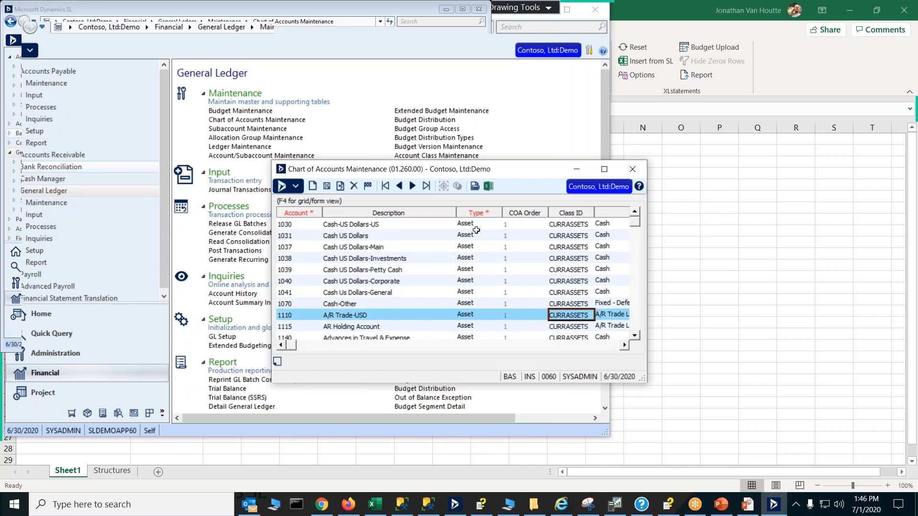
click(632, 170)
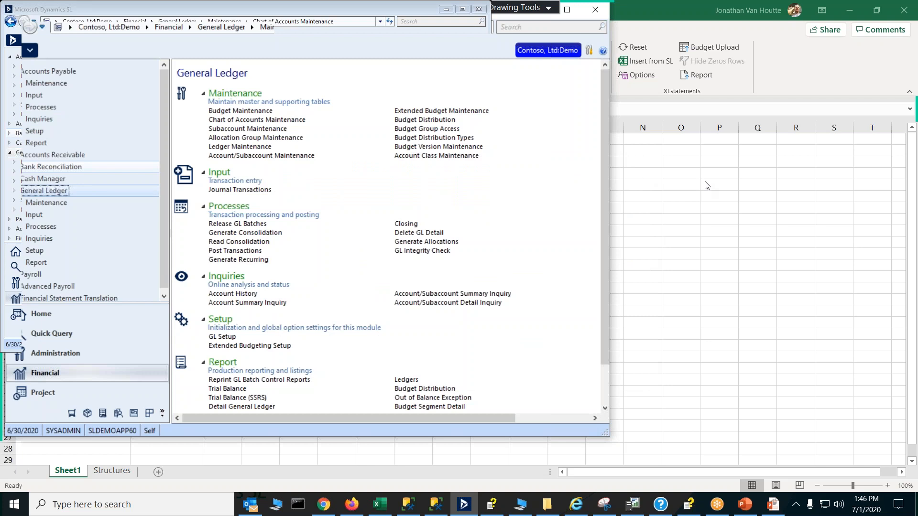
Return to Excel and select consolidation account 1038 and consolidation subaccount 01-000-CD-00-00-1 in the insert form
click(707, 186)
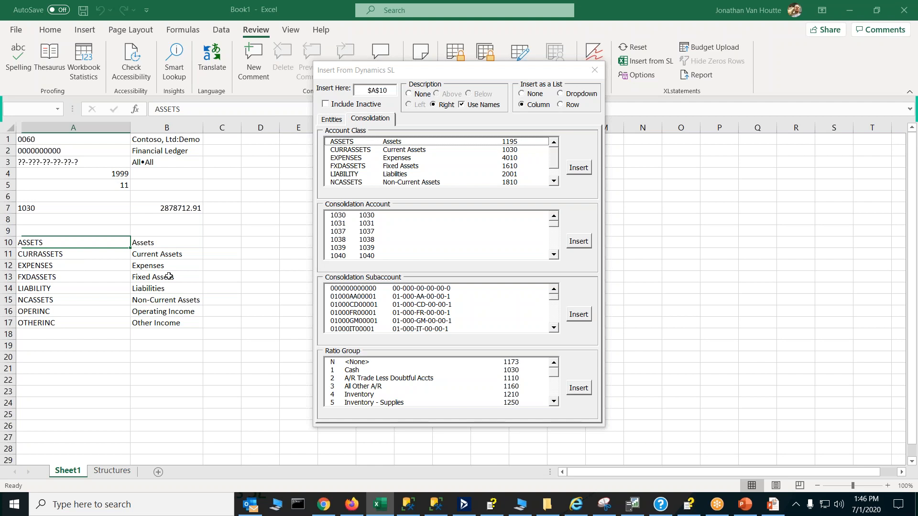
click(337, 240)
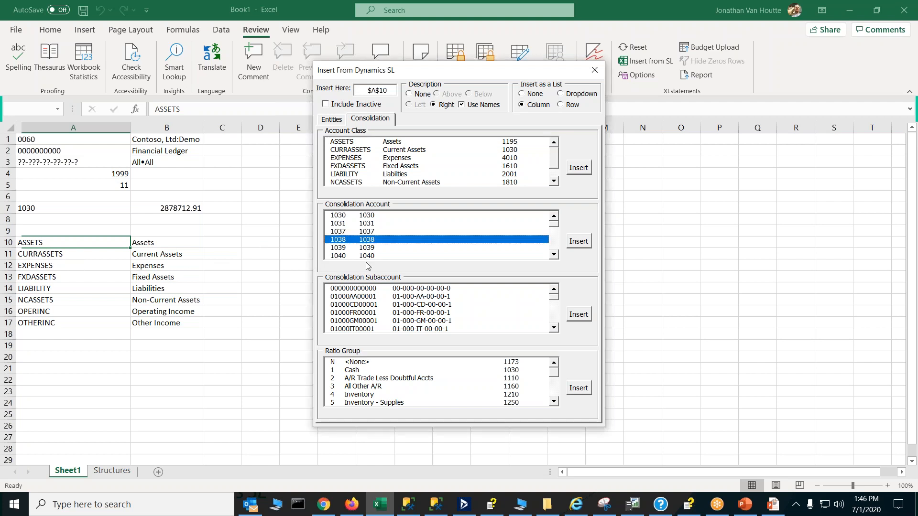
click(395, 305)
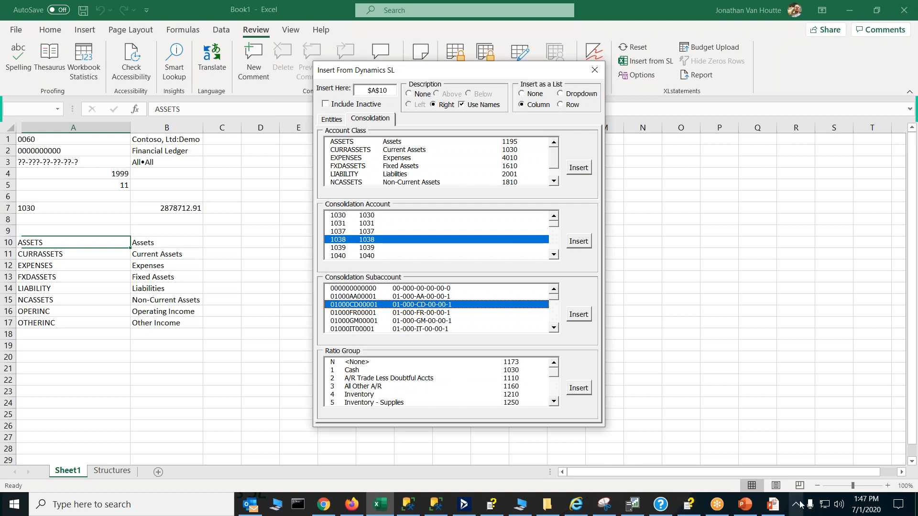
Reopen Chart of Accounts Maintenance in Dynamics SL, widen its window, and examine the Consol Account values of the listed accounts
click(470, 511)
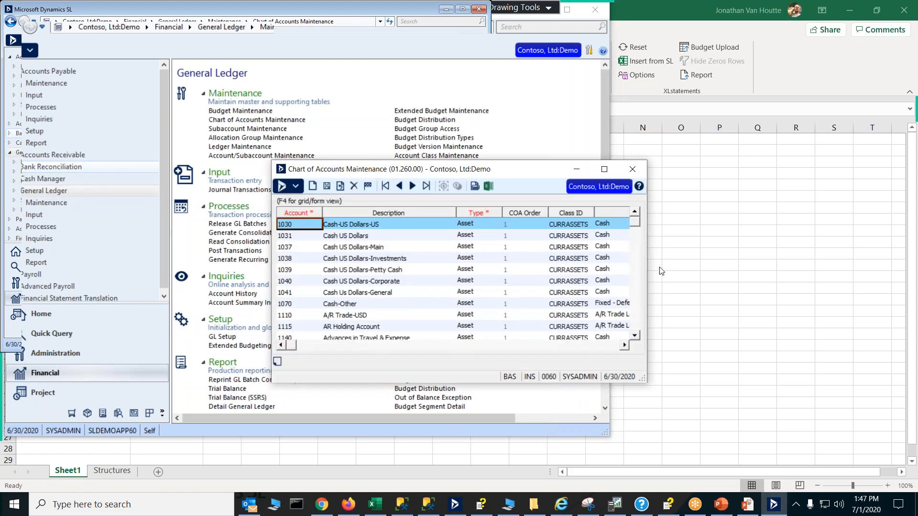
drag(650, 282, 914, 302)
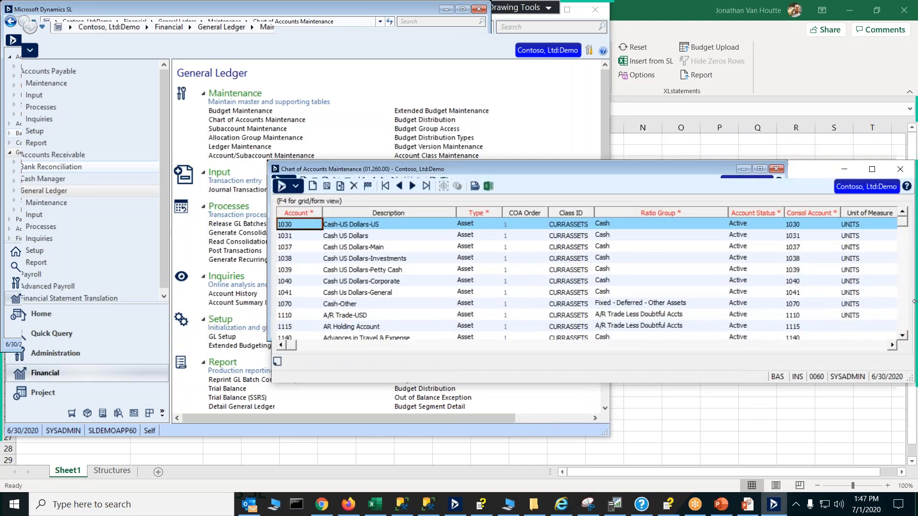
click(813, 270)
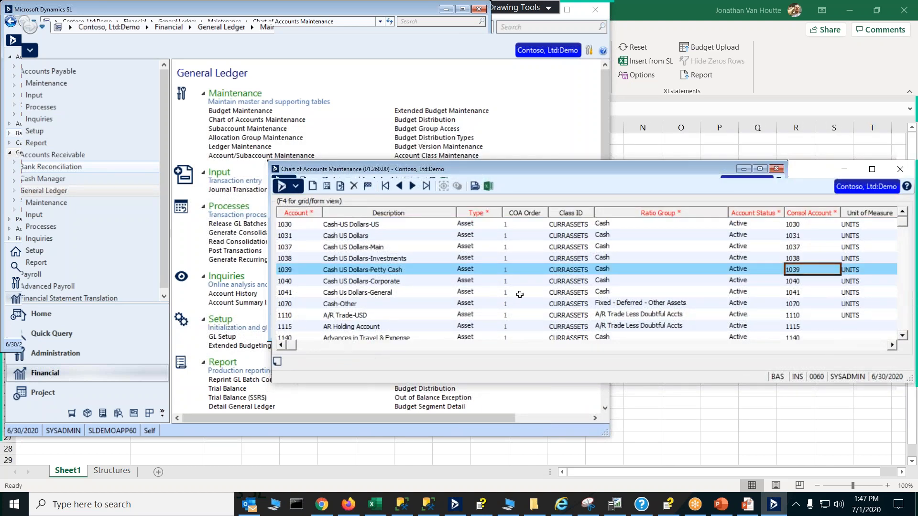
click(804, 258)
click(802, 236)
click(803, 258)
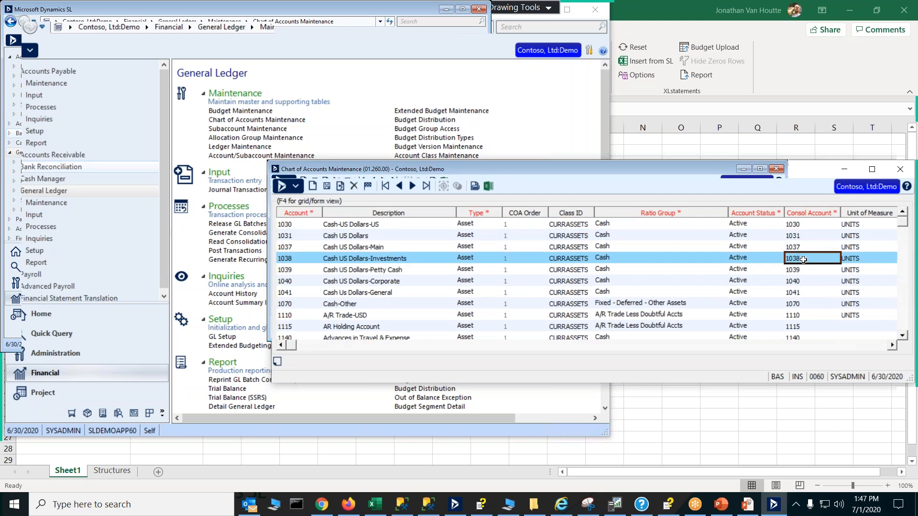
click(800, 293)
click(799, 260)
click(800, 290)
click(808, 258)
click(803, 302)
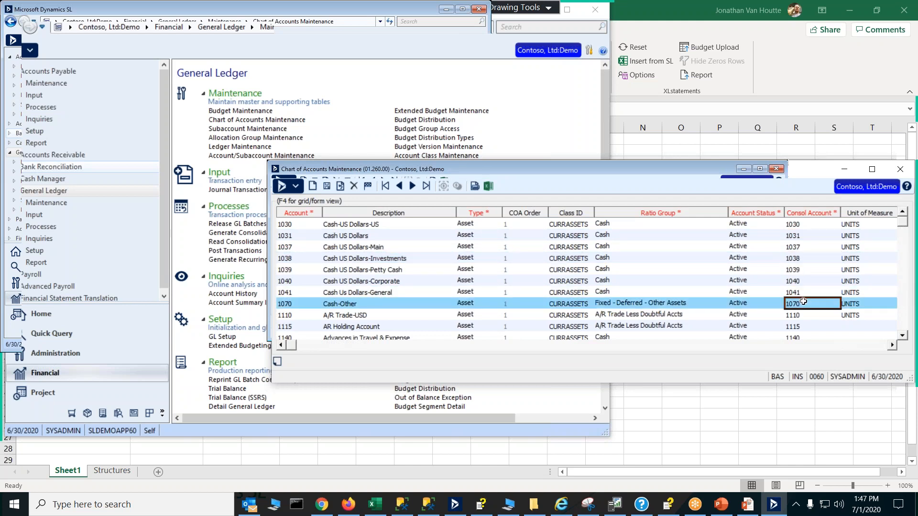
click(806, 283)
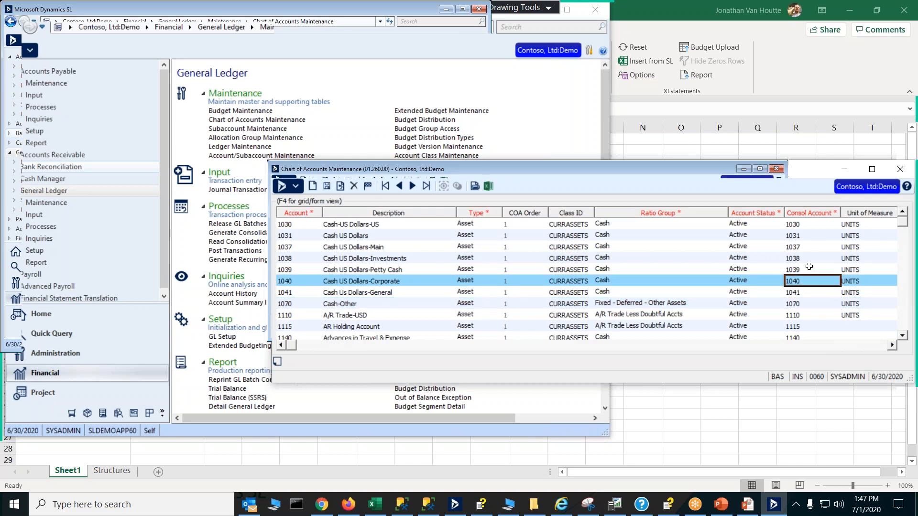
click(809, 261)
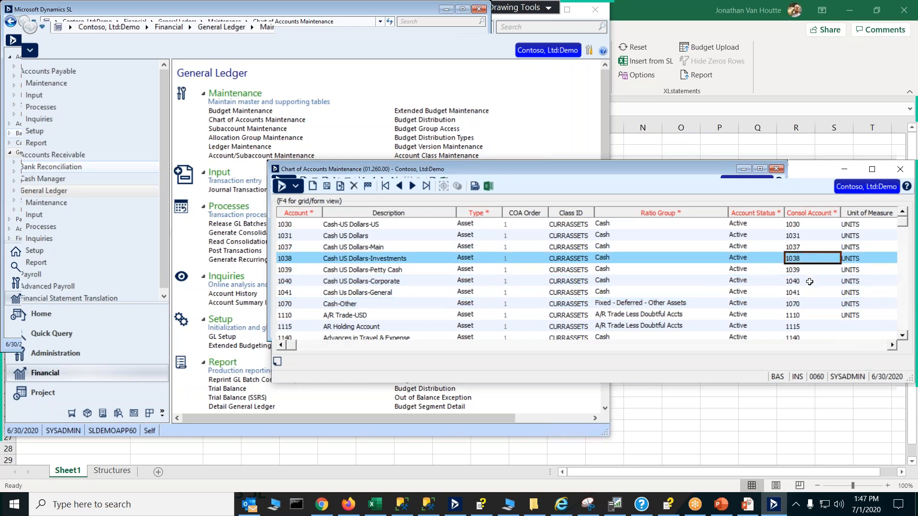
click(809, 282)
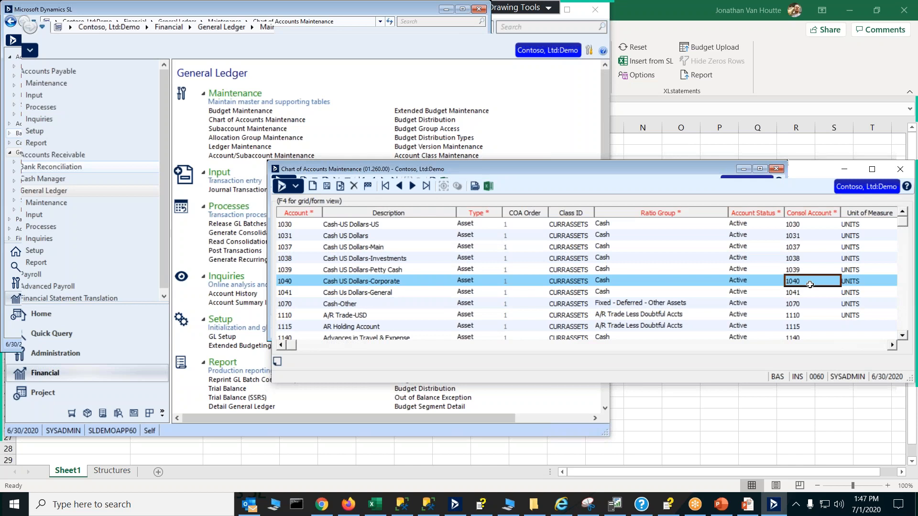
click(807, 226)
click(803, 245)
click(807, 282)
click(809, 315)
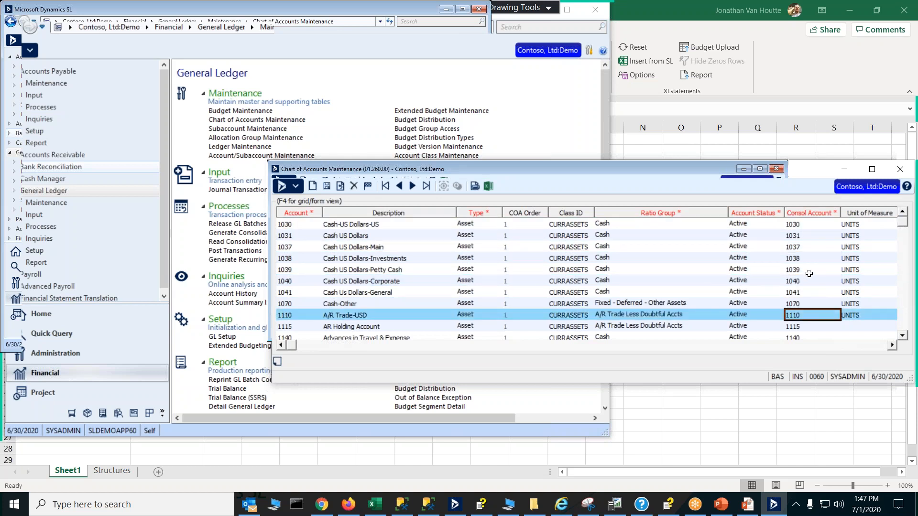
click(809, 271)
click(807, 246)
click(809, 292)
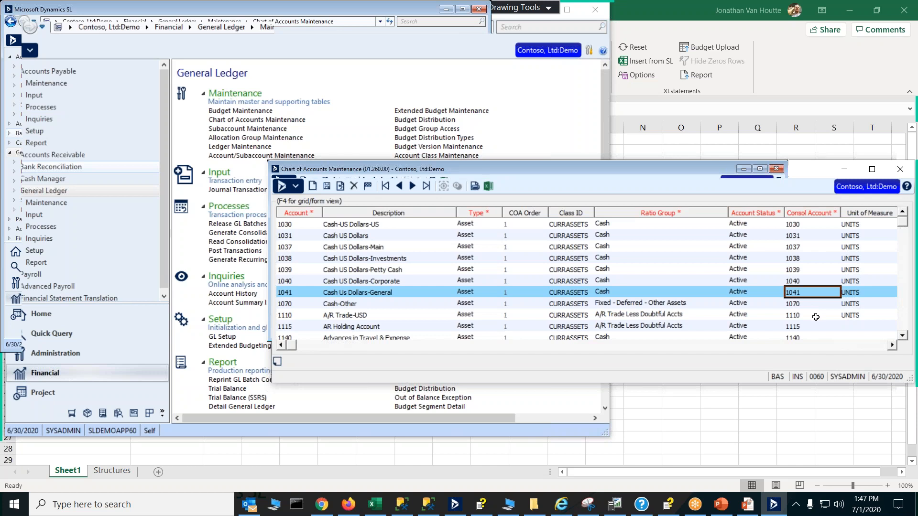
click(806, 234)
click(811, 272)
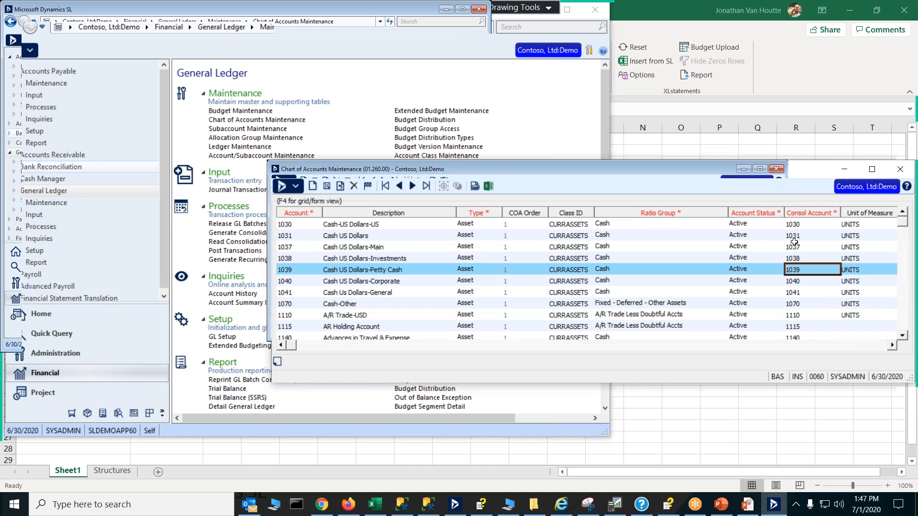
click(797, 236)
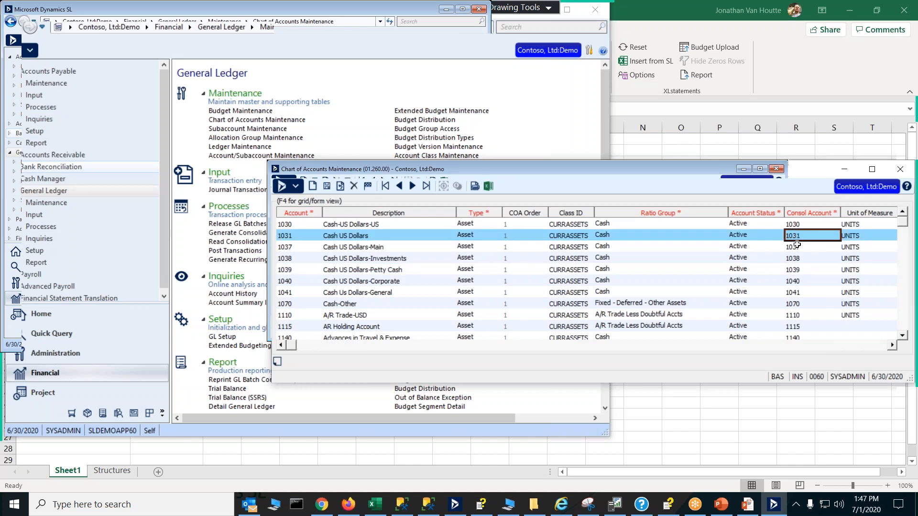
click(797, 247)
click(796, 259)
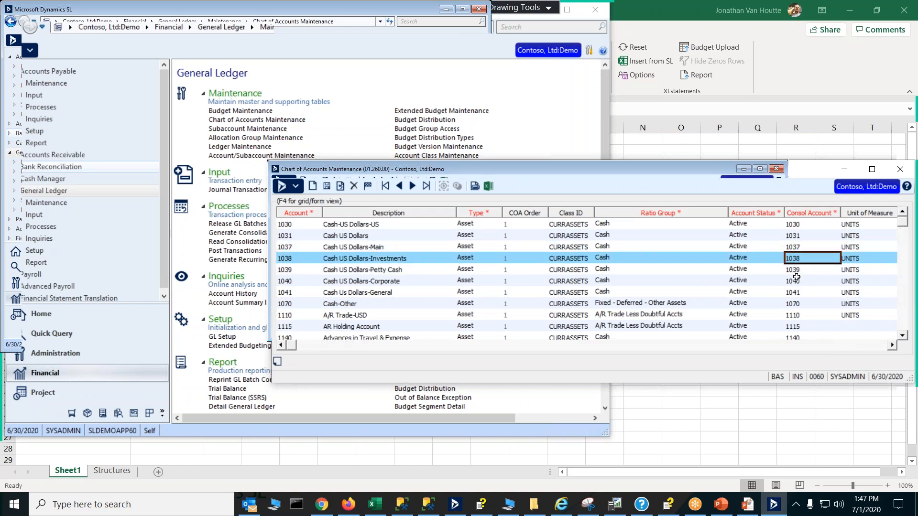
Close Chart of Accounts Maintenance, open Subaccount Maintenance, and widen its window to show the Consol Subaccount column
click(796, 280)
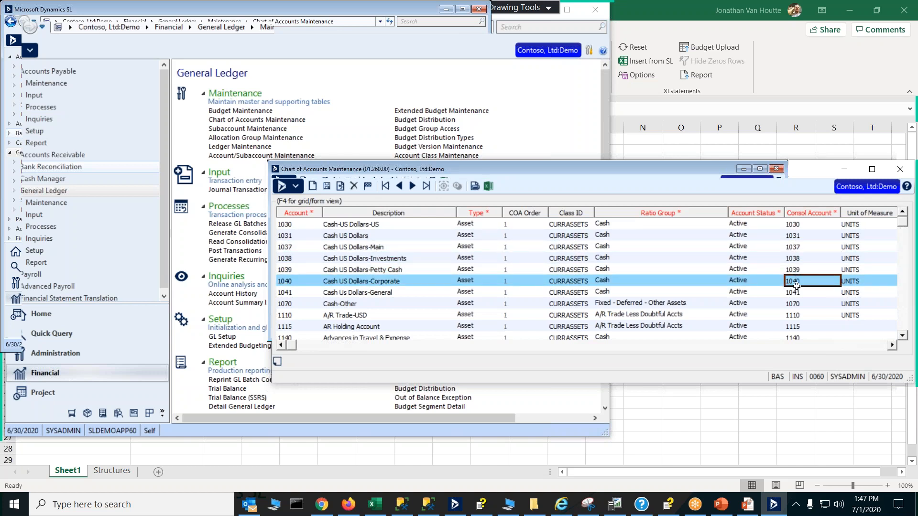
click(911, 174)
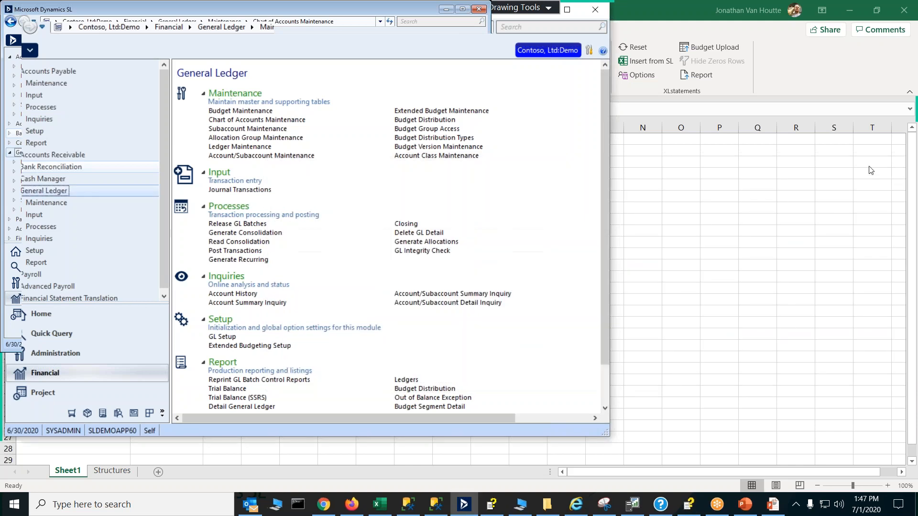
click(285, 128)
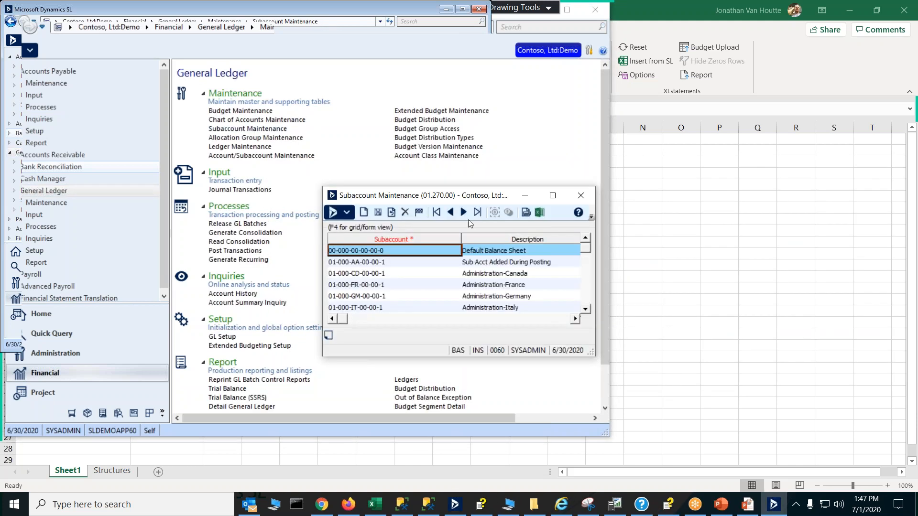
drag(597, 269, 839, 263)
click(663, 295)
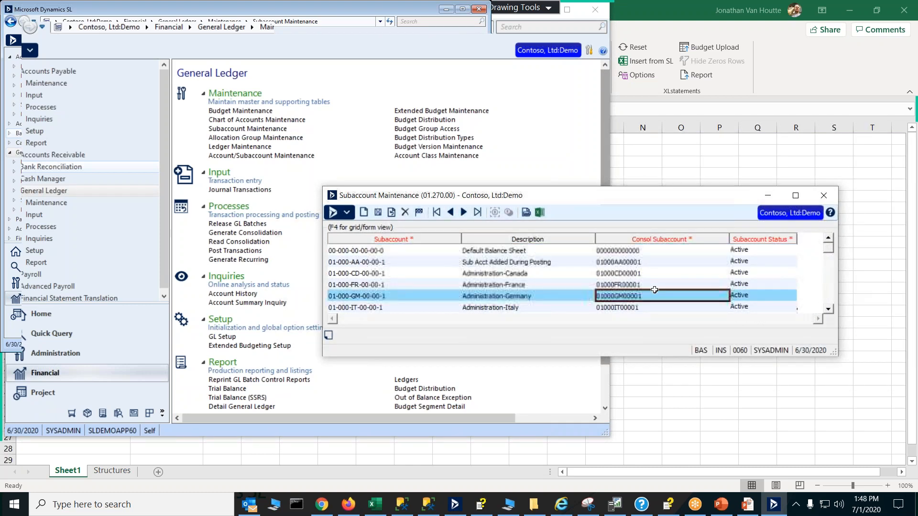
Examine the Consol Subaccount values of the listed subaccounts, and close Subaccount Maintenance
click(648, 273)
click(646, 286)
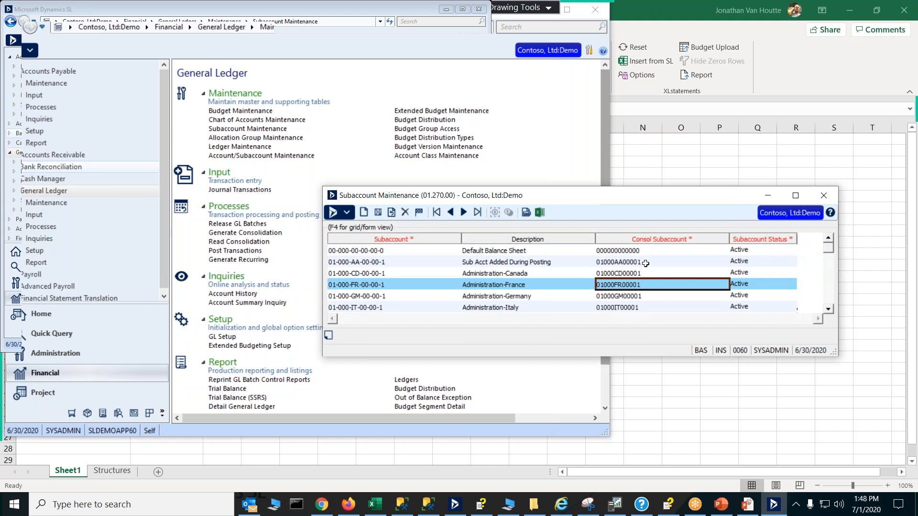
click(645, 263)
click(642, 282)
click(650, 270)
click(642, 293)
click(645, 252)
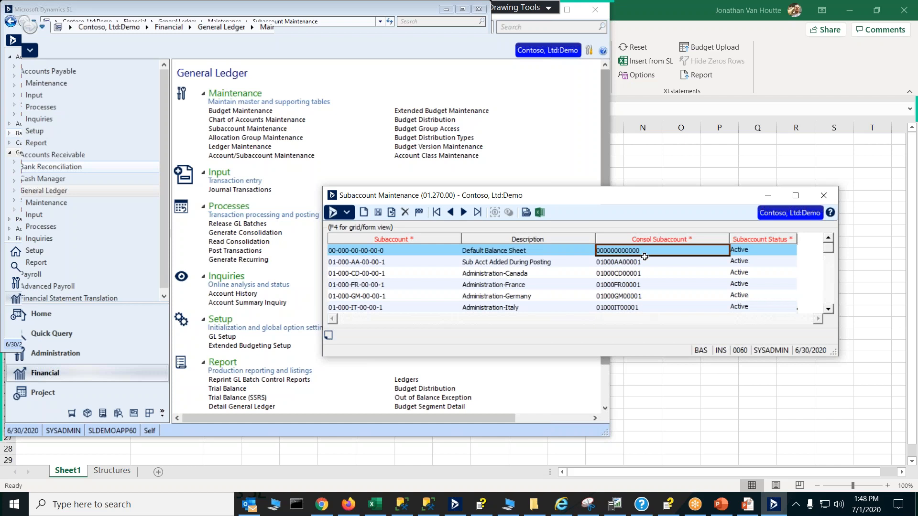
click(644, 263)
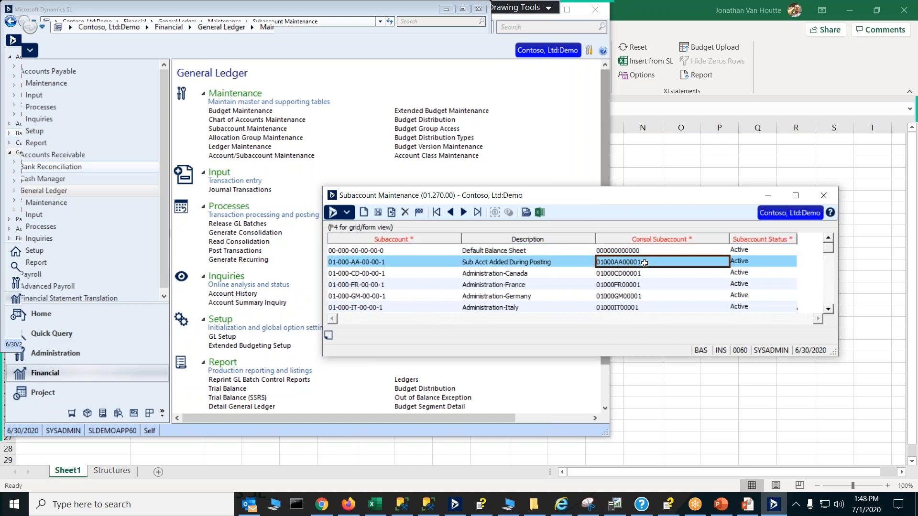
click(645, 272)
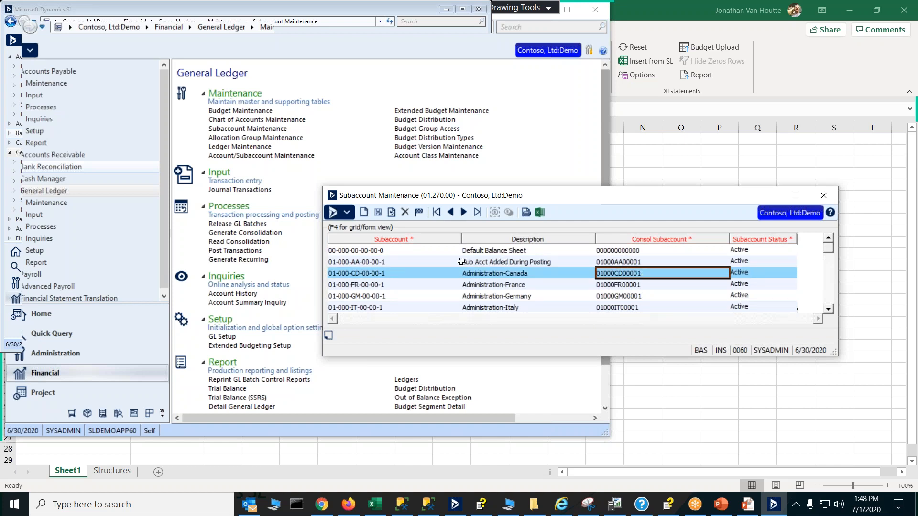
click(828, 190)
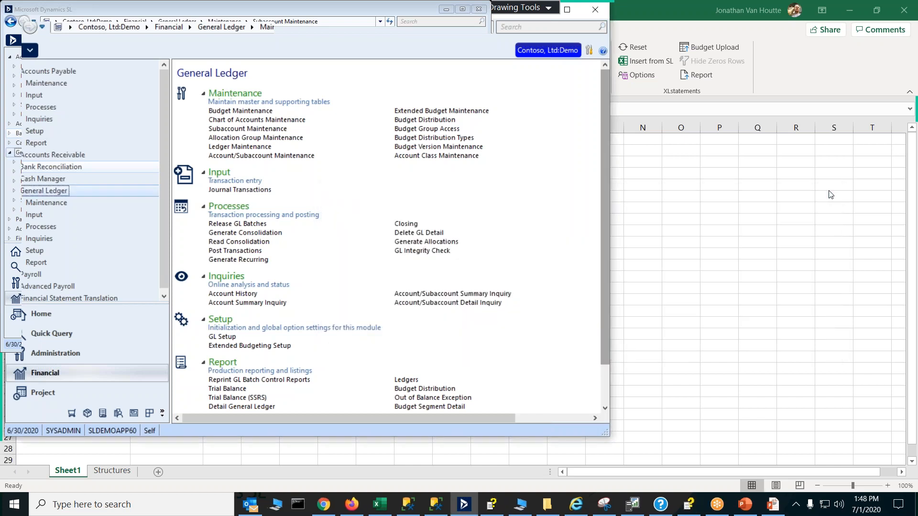
Return to Excel, sort the Account Class list by account number, and insert it as a column starting at A10
click(715, 220)
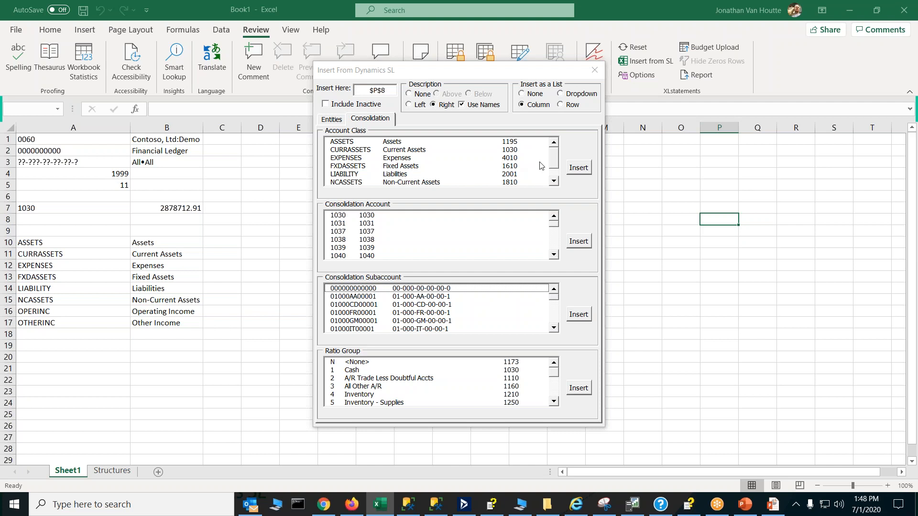
click(581, 152)
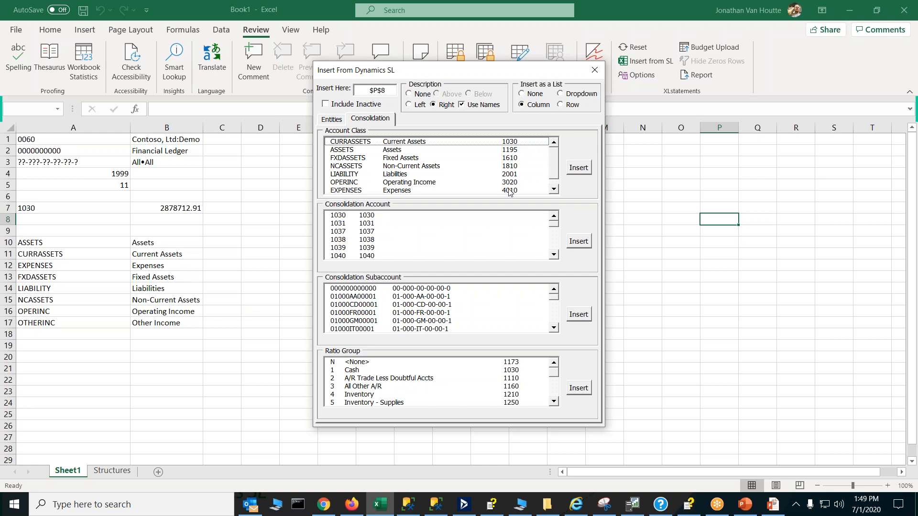
click(72, 243)
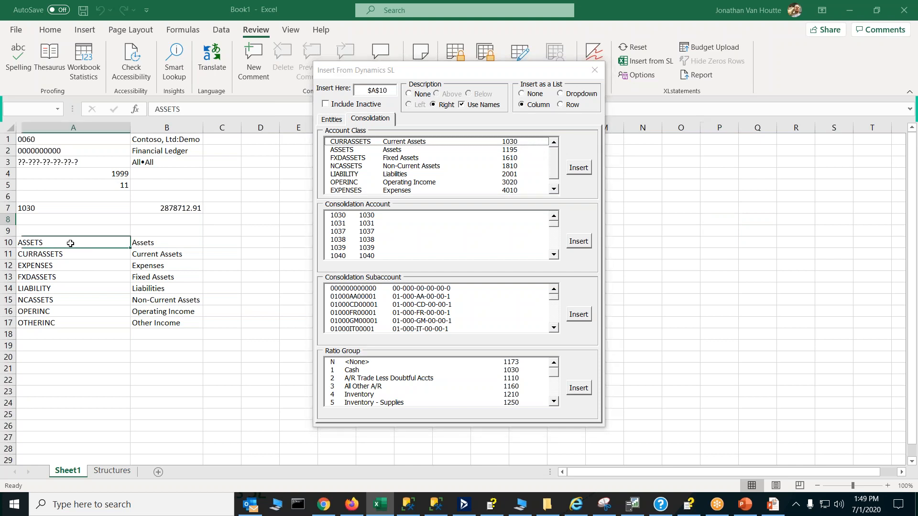
click(584, 168)
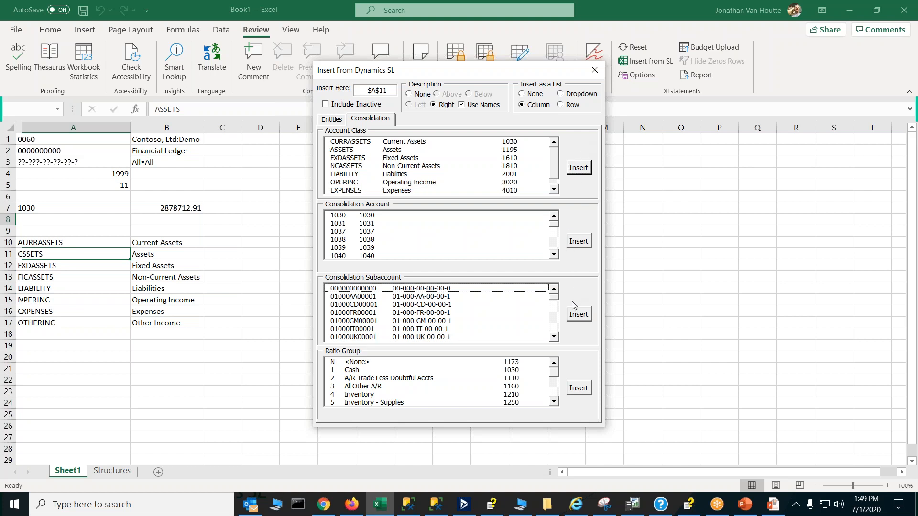
Insert companies 0010, 0060 and 0070 as a row starting at L5 with their descriptions below, and close the insert form
click(325, 123)
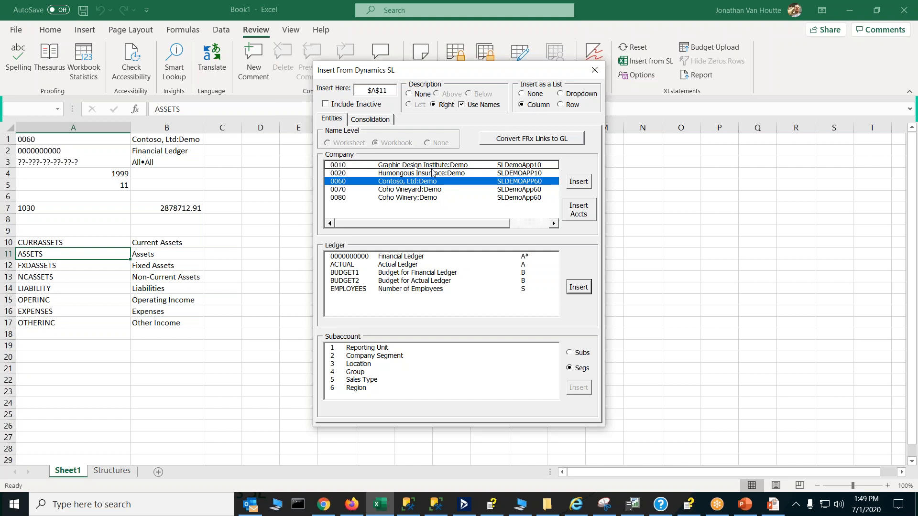
ctrl+click(423, 192)
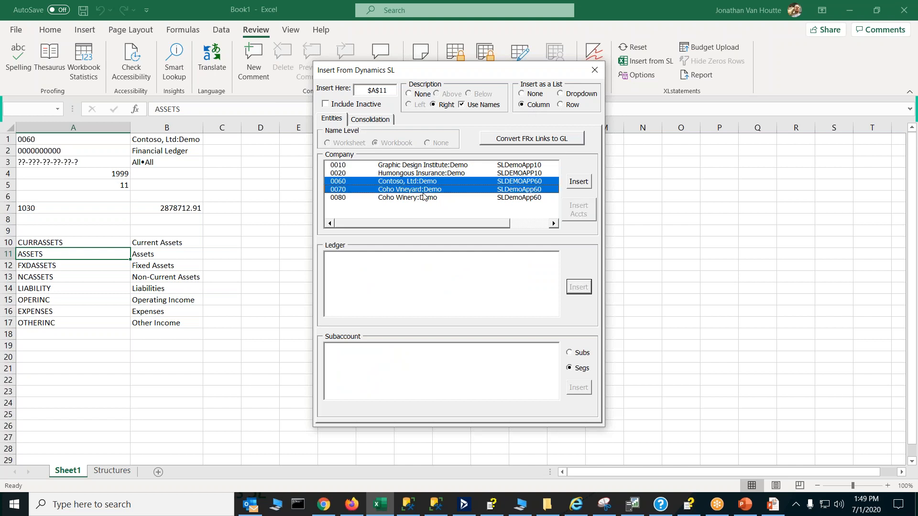
ctrl+click(444, 166)
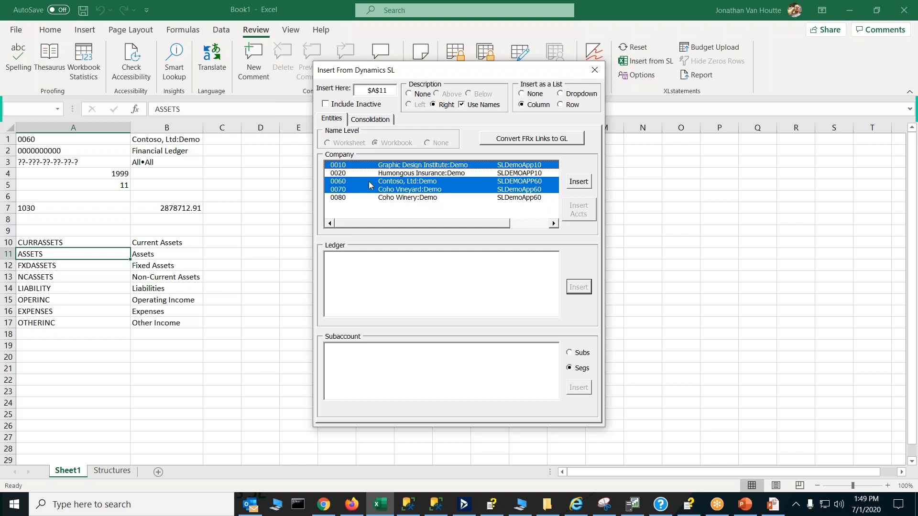
drag(427, 77, 327, 214)
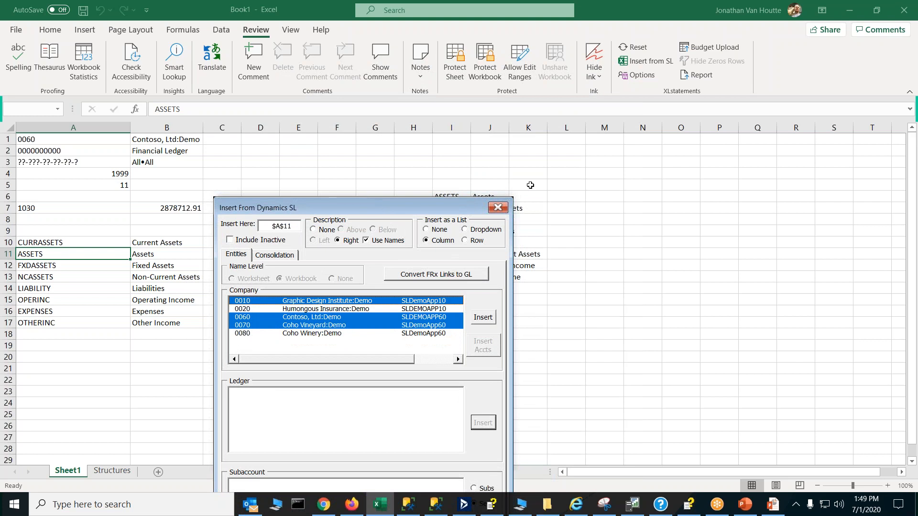
click(560, 185)
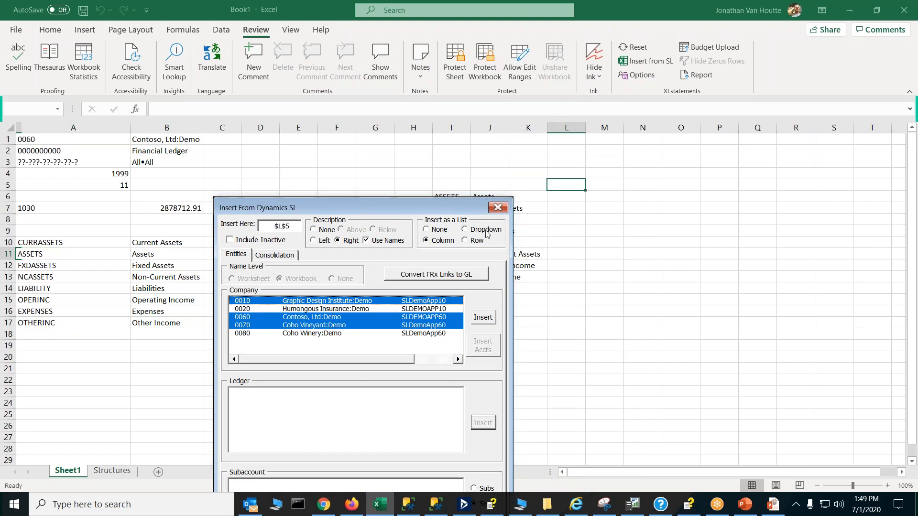
click(465, 241)
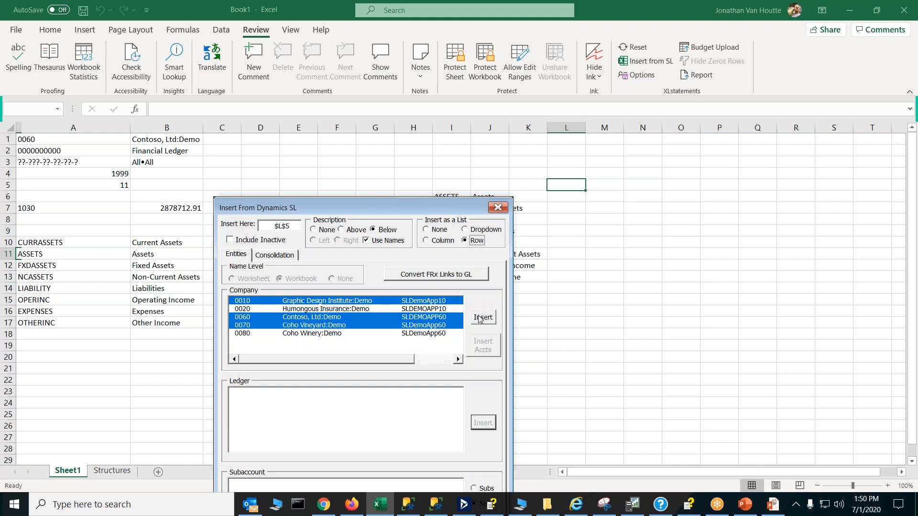
click(479, 319)
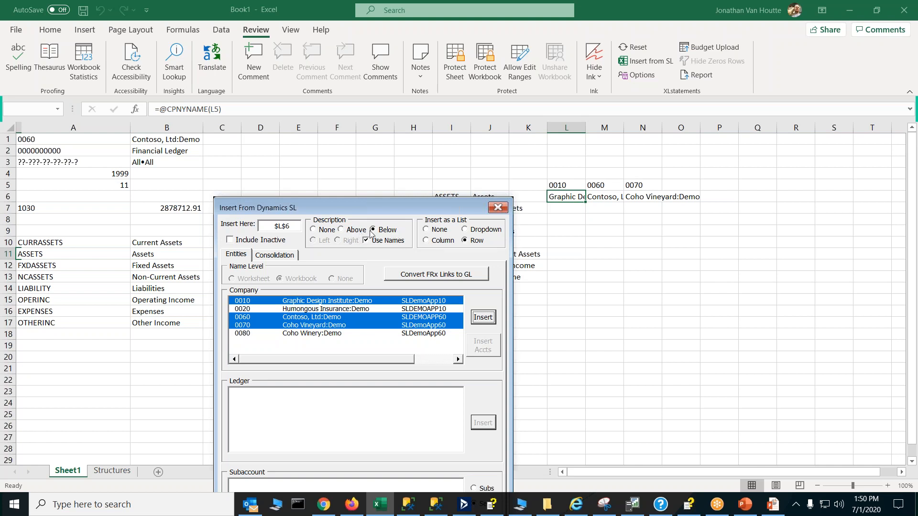
click(497, 208)
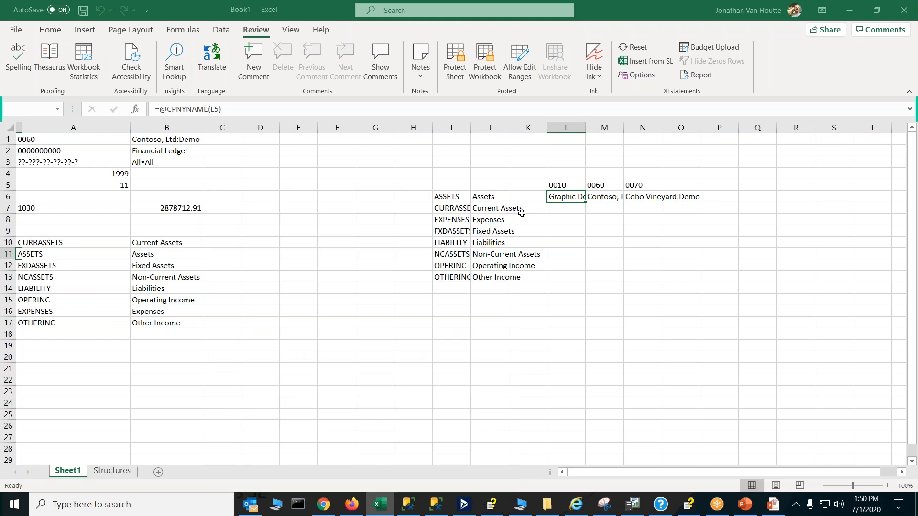
Start a PTDBAL formula in L7 with its argument names filled in, and set the company argument to L$5
click(571, 212)
click(569, 187)
click(568, 206)
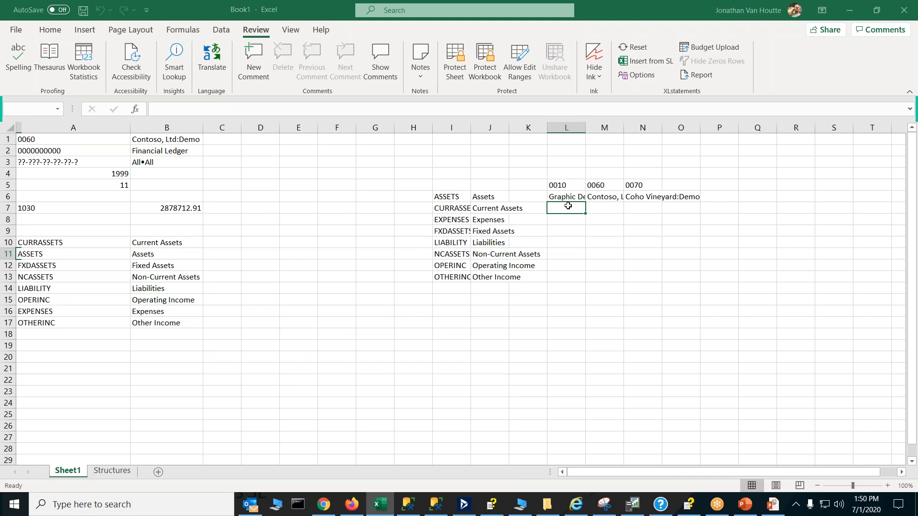
text(=ptd)
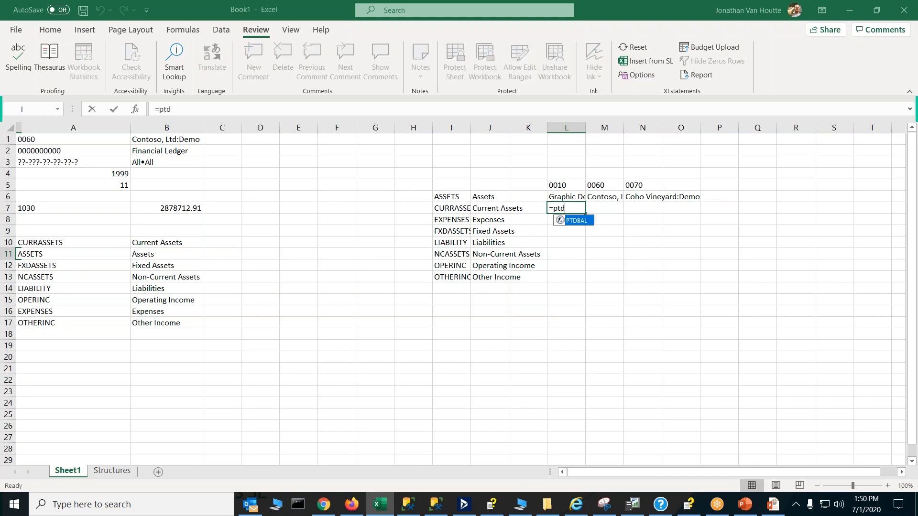
key(Tab)
key(ctrl+shift+a)
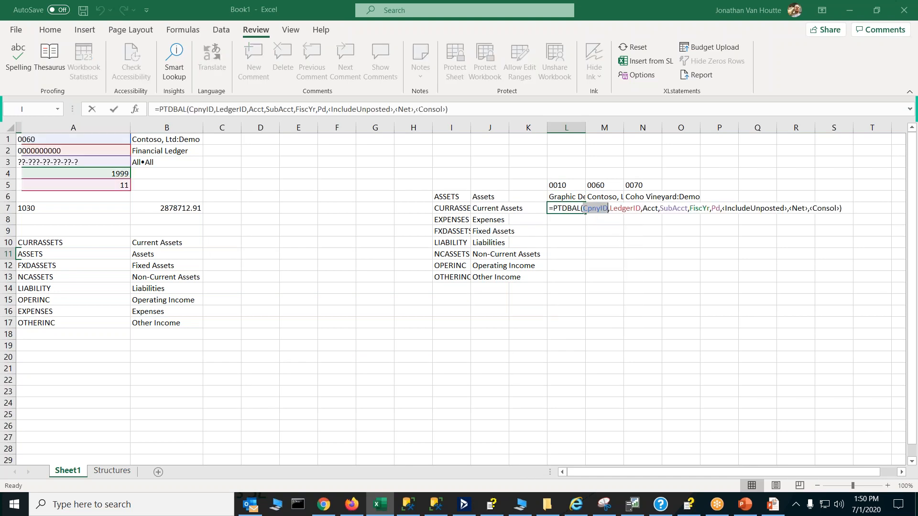
click(560, 186)
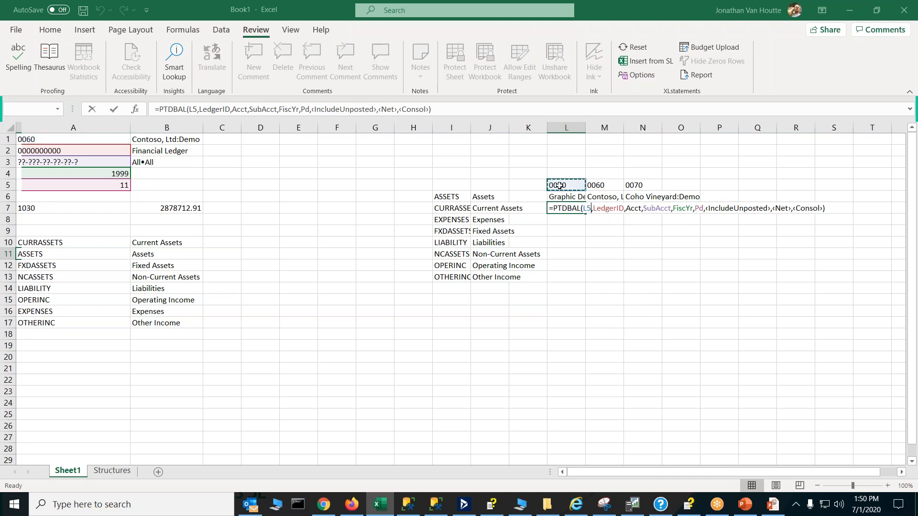
key(F4)
key(F4)
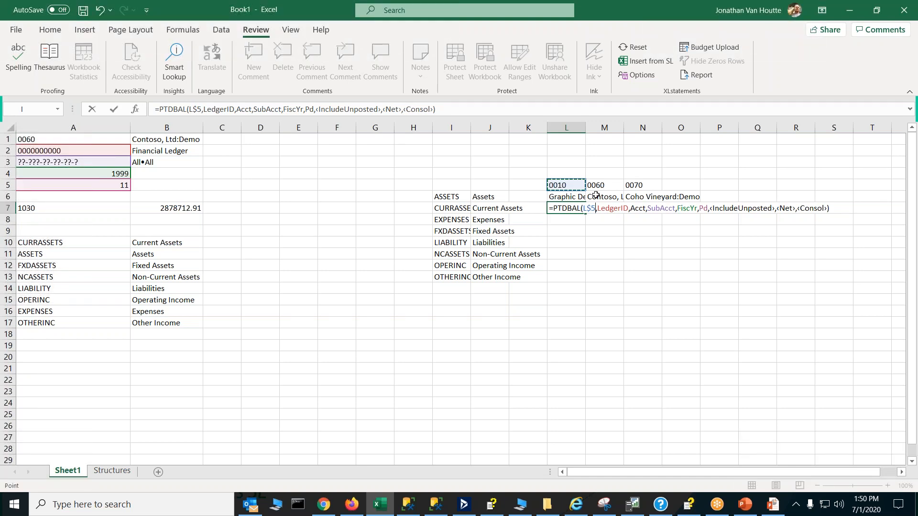
Set the account argument of the PTDBAL formula to the CURRASSETS class cell as $I7
double_click(639, 208)
click(450, 209)
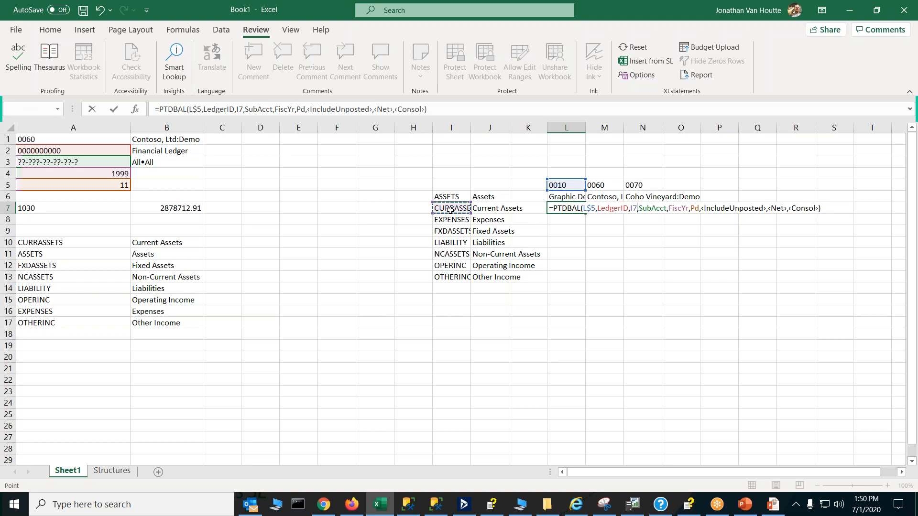
key(F4)
key(F4)
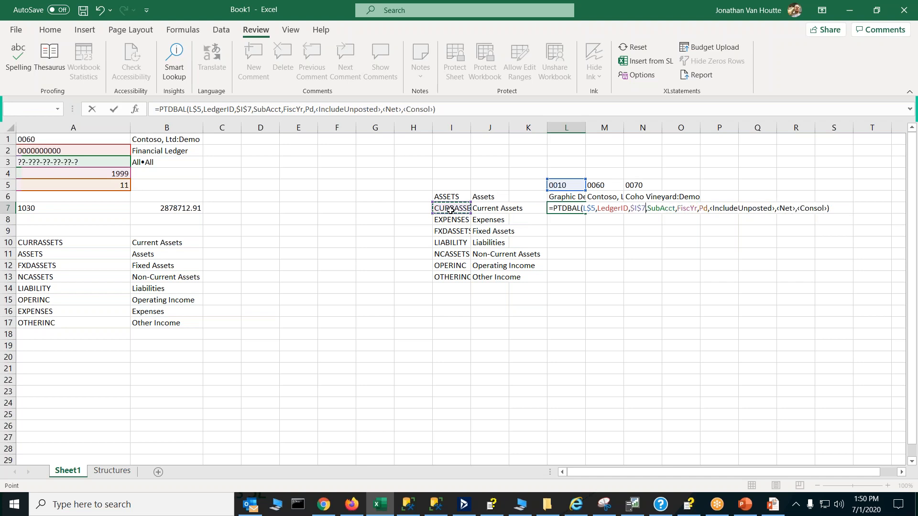
key(F4)
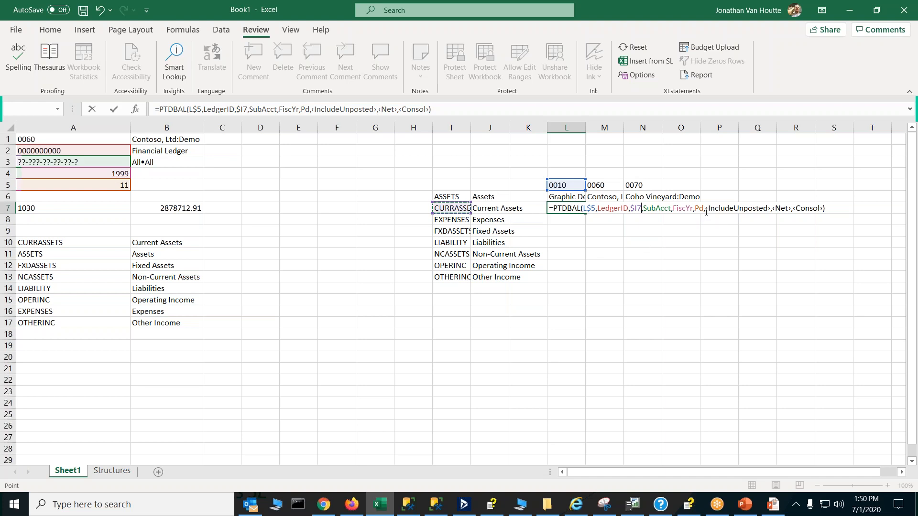
Leave the IncludeUnposted and Net arguments blank, set Consol to "C", and enter the formula
drag(707, 209, 821, 208)
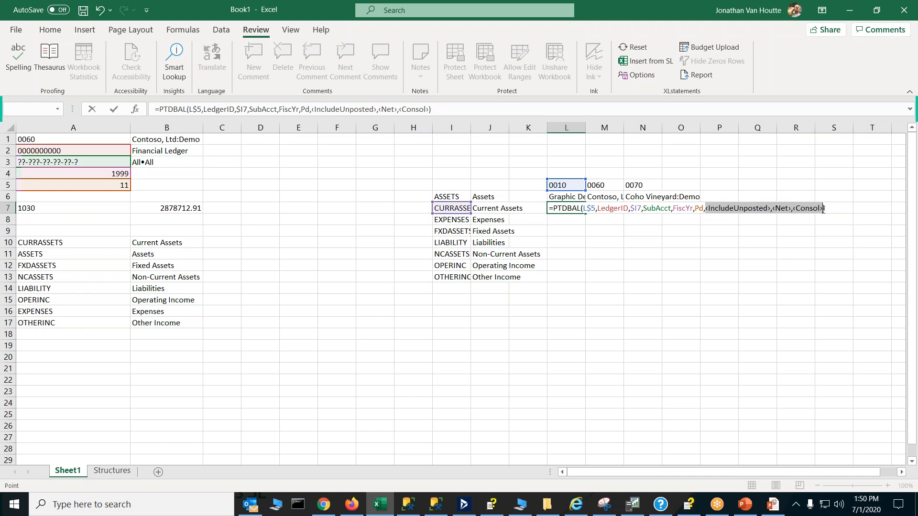
text(,,)
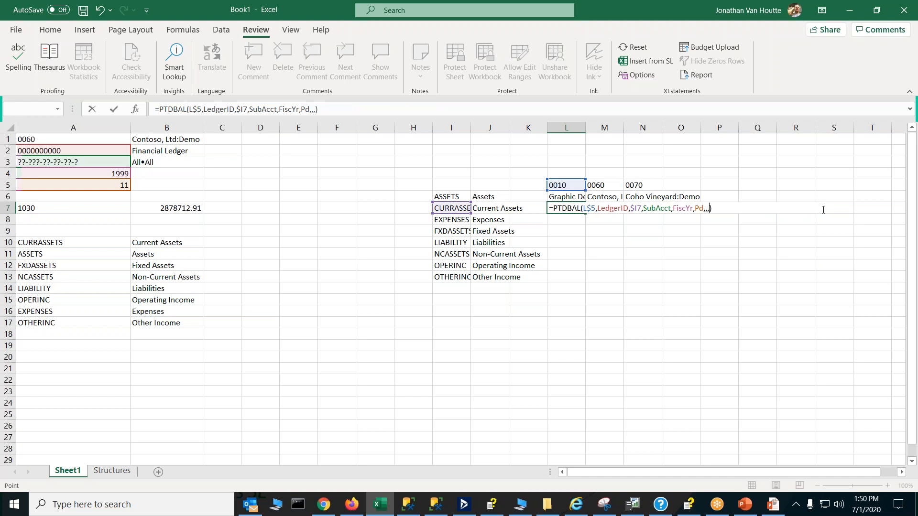
text("C")
key(Return)
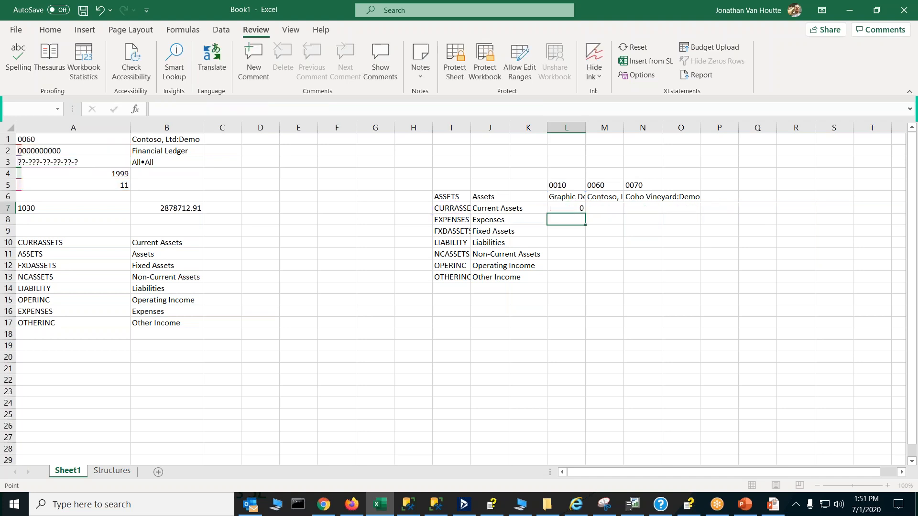
Fill the PTDBAL formula from L7 across to N7, and check the copied formulas in M7 and N7
click(570, 207)
drag(584, 213, 660, 210)
click(613, 211)
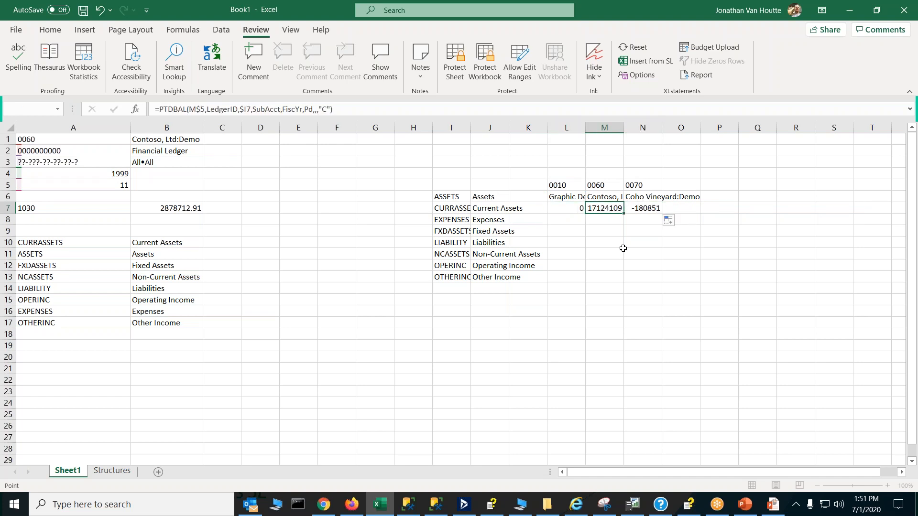
click(659, 209)
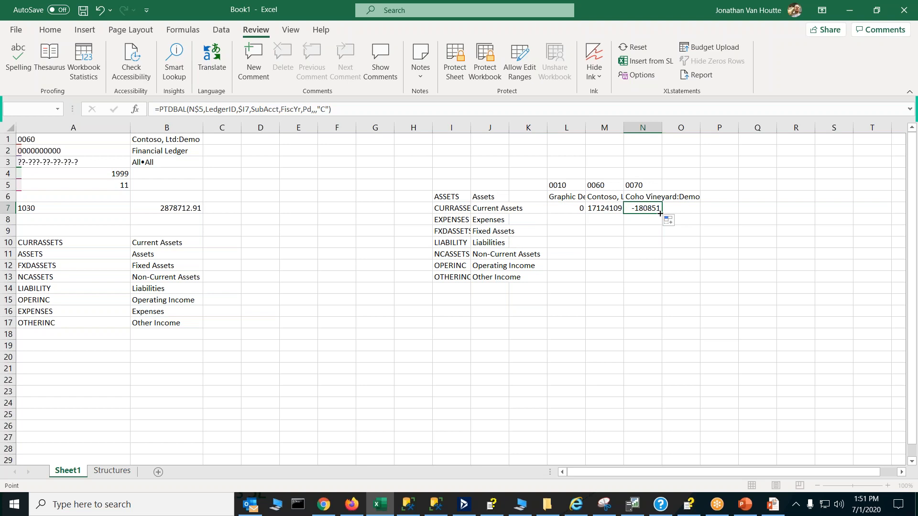
Refill the PTDBAL formula from L7 across to N7
mouse_move(660, 213)
mouse_down()
mouse_move(665, 258)
mouse_move(656, 209)
mouse_up()
click(562, 208)
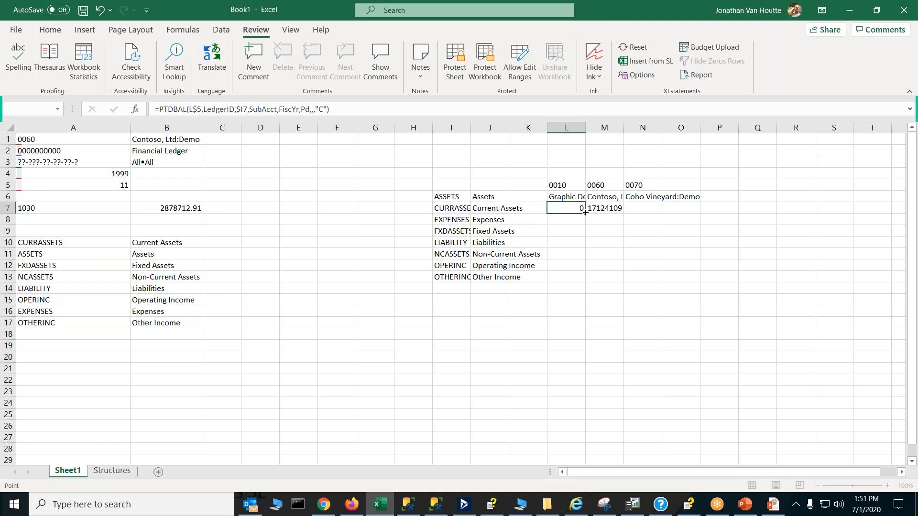
drag(587, 212, 656, 208)
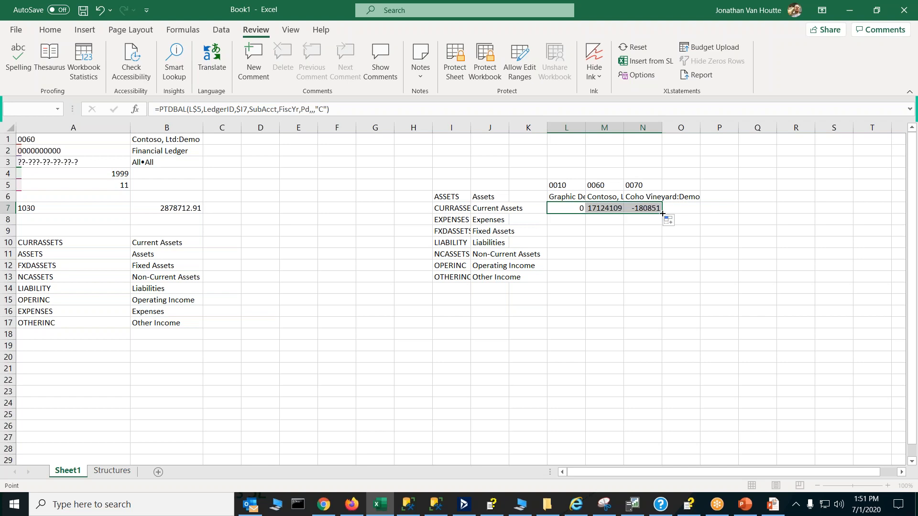
Delete the empty column K between the class descriptions and the company balance columns
click(552, 185)
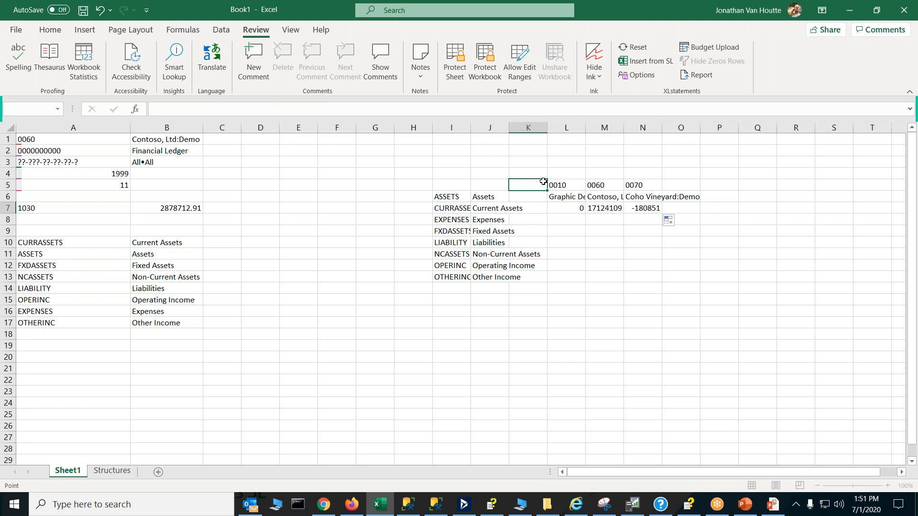
click(523, 127)
right_click(523, 126)
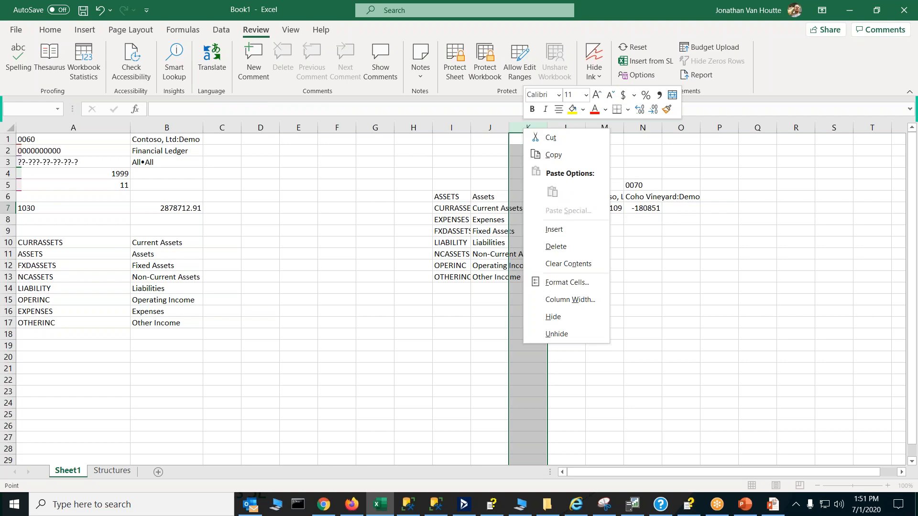
click(569, 247)
click(628, 274)
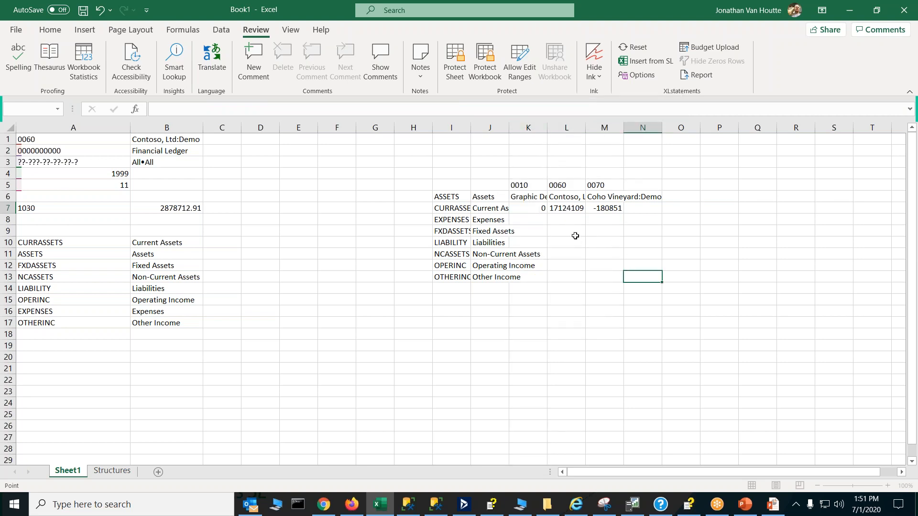
Fill the PTDBAL formulas in K7:M7 down through row 13 for all the account classes
drag(525, 209, 616, 208)
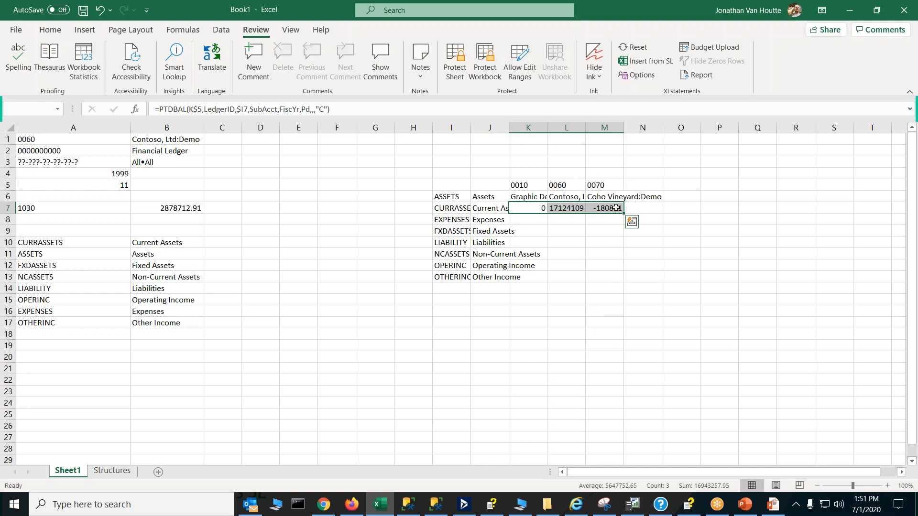
double_click(624, 213)
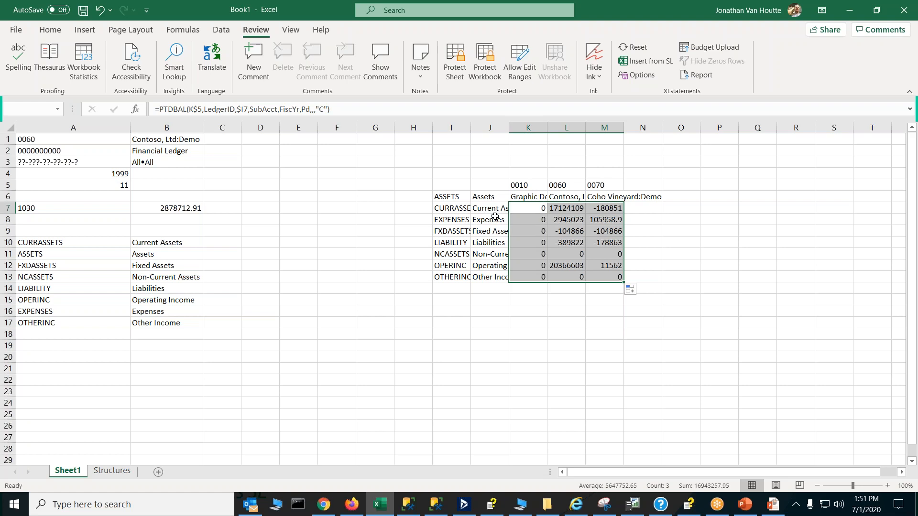
click(509, 295)
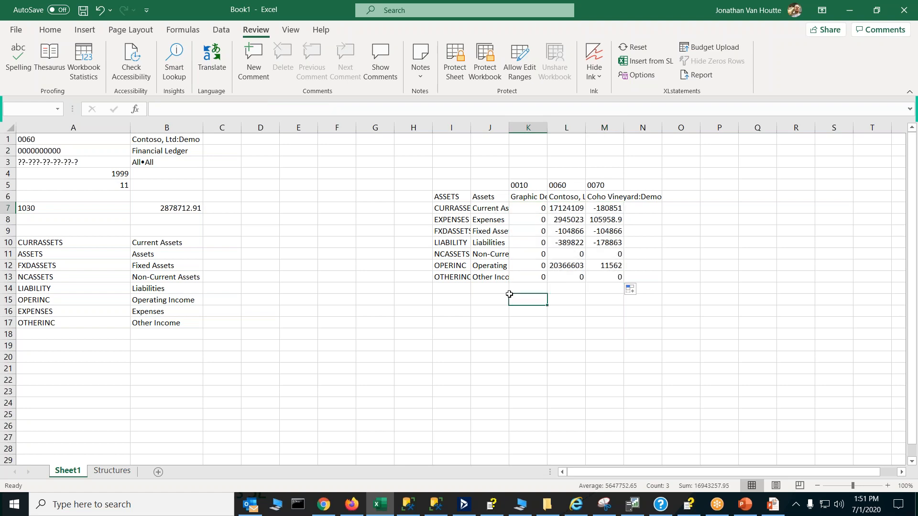
Set the balance range K7:M13 as the XLstatements nonzero range and close the Report dialog
drag(521, 201, 609, 277)
click(579, 218)
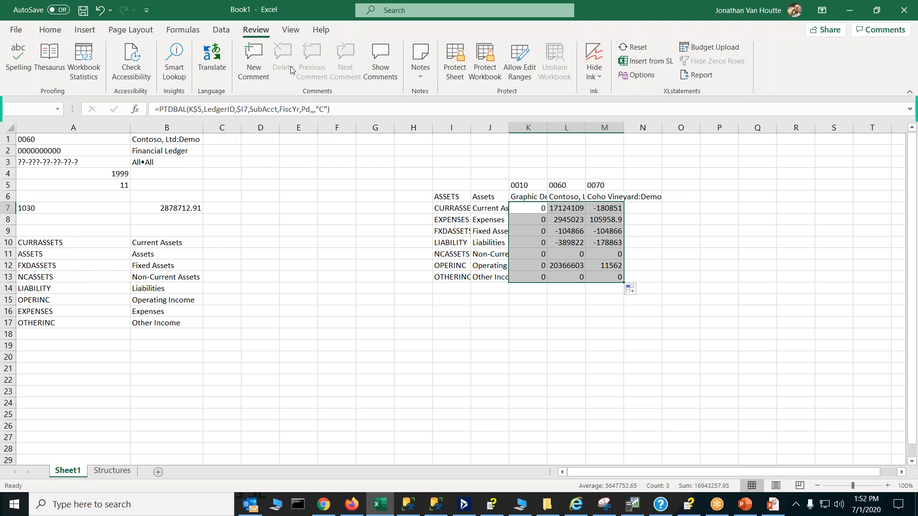
click(698, 75)
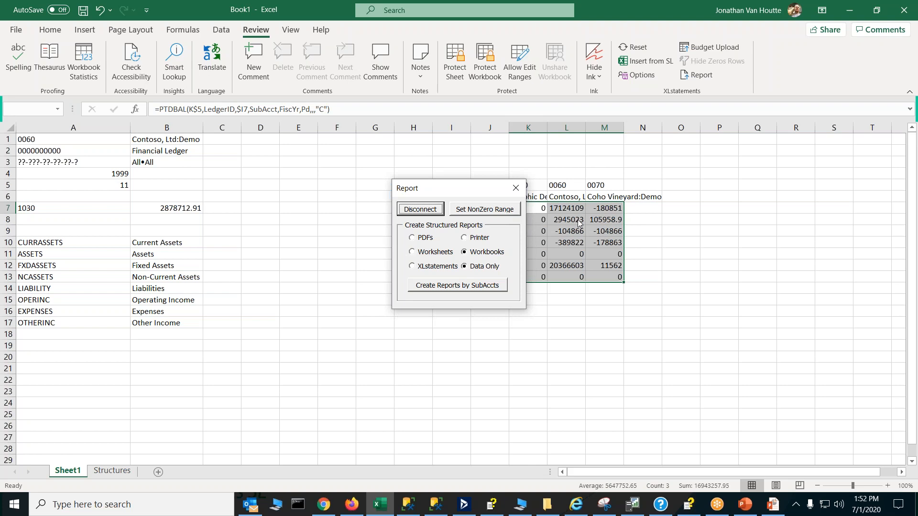
click(495, 212)
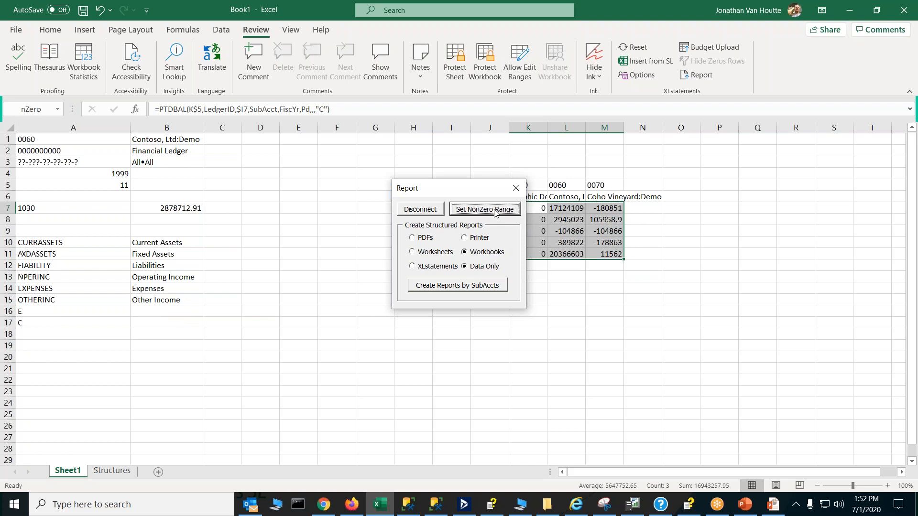
click(516, 188)
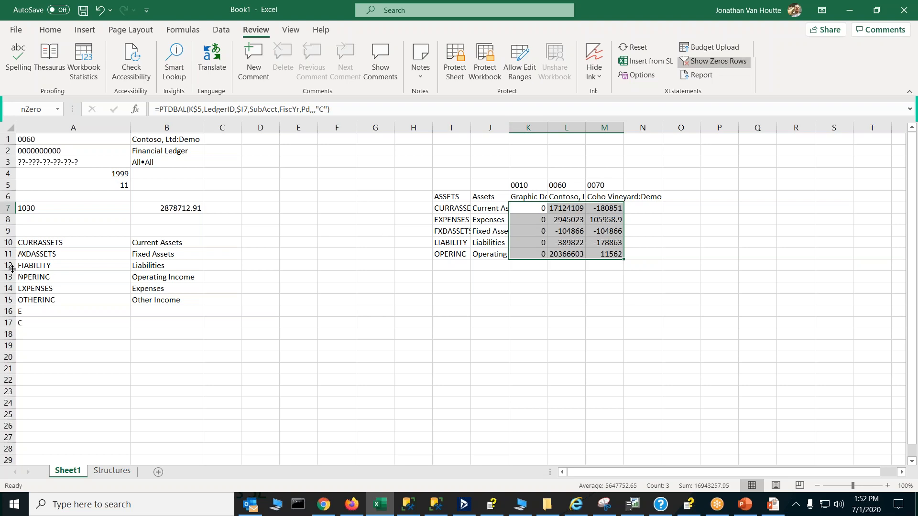
Switch the zero rows of the balance range between hidden and shown several times, leaving them shown
click(701, 61)
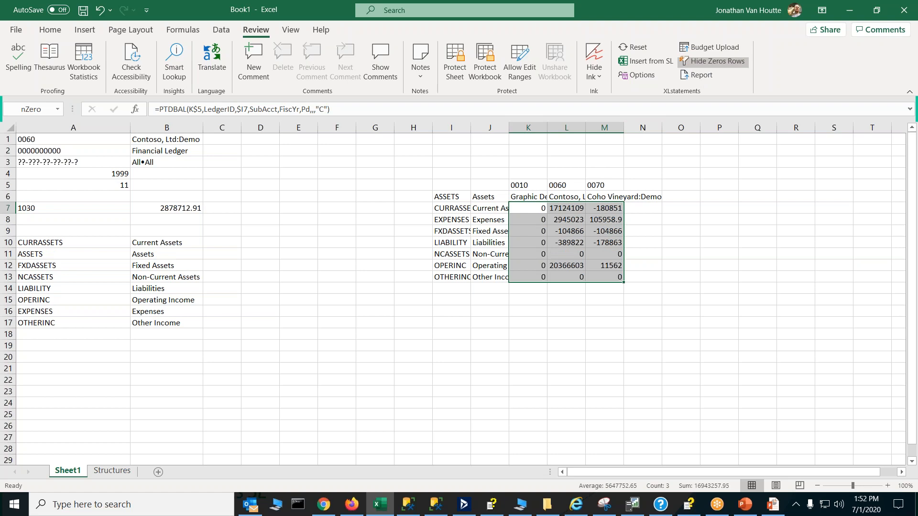
click(709, 63)
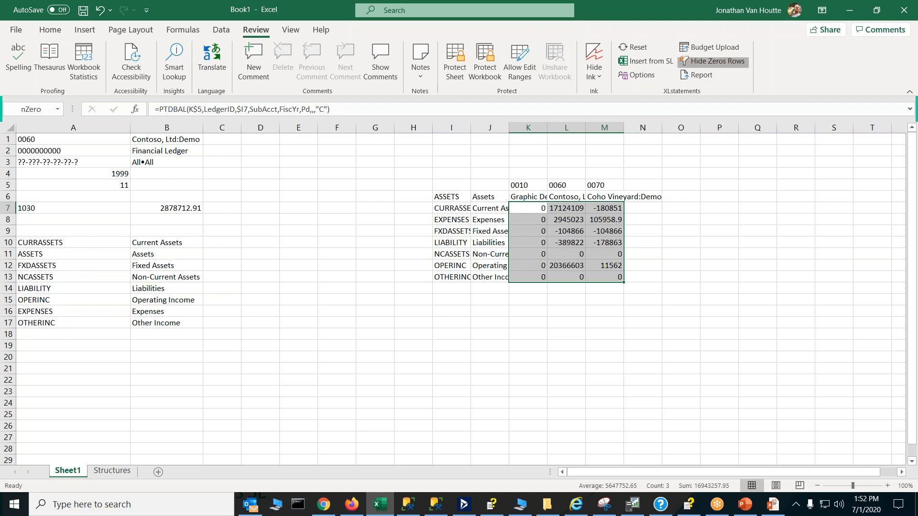
click(708, 62)
click(710, 63)
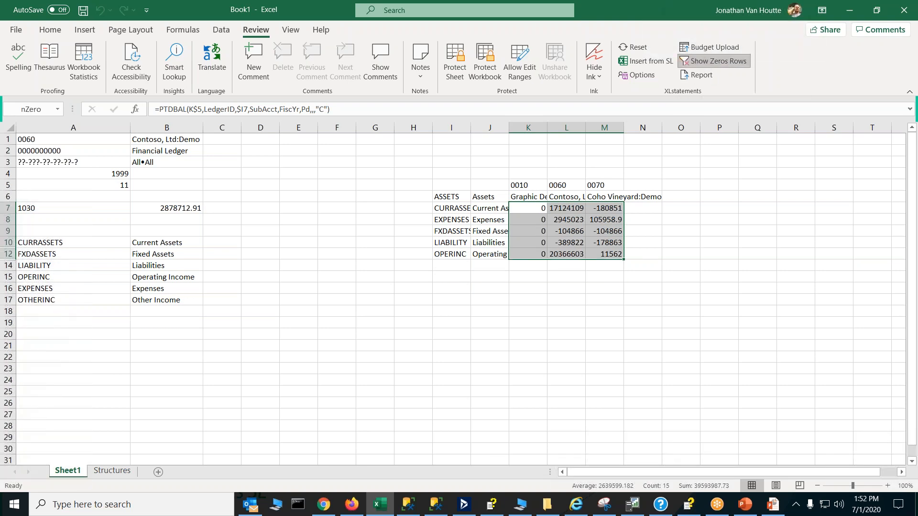
click(704, 63)
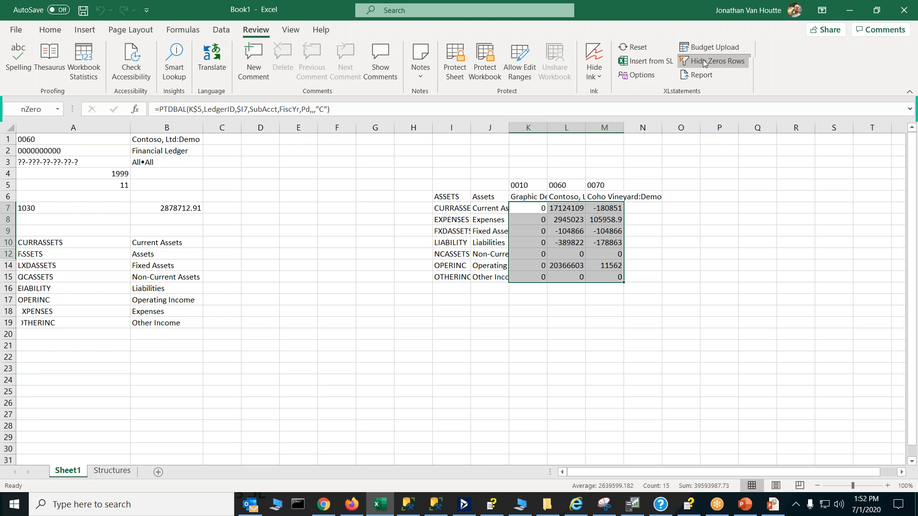
click(726, 63)
click(726, 61)
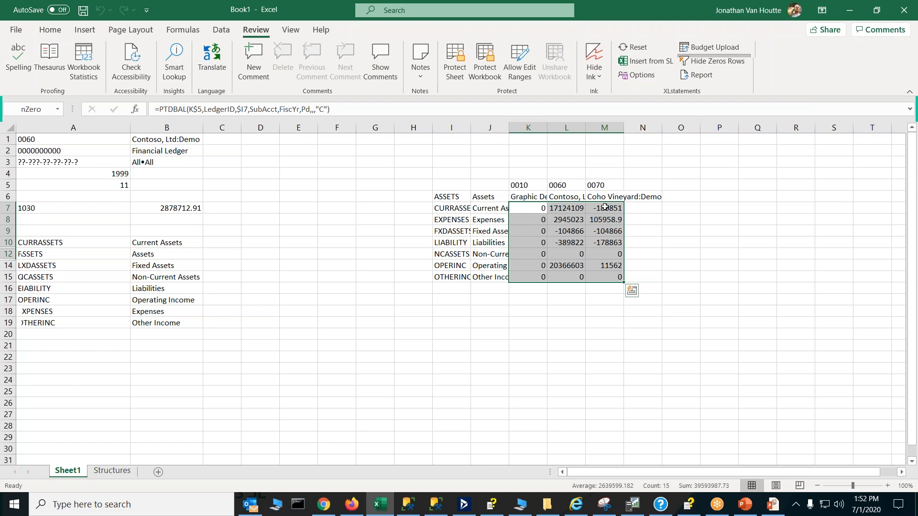
Drill down into company 0060's current assets balance in L7 to examine its account detail
click(569, 210)
key(ctrl+Down)
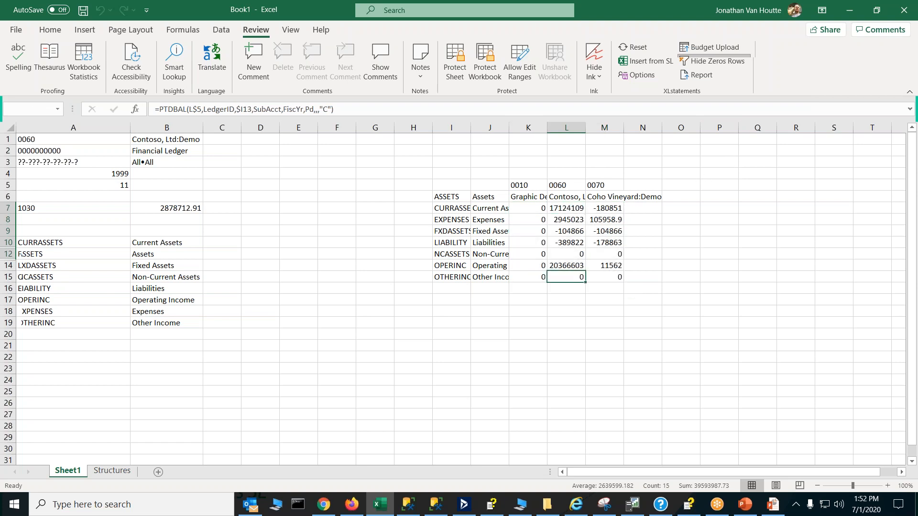
double_click(569, 210)
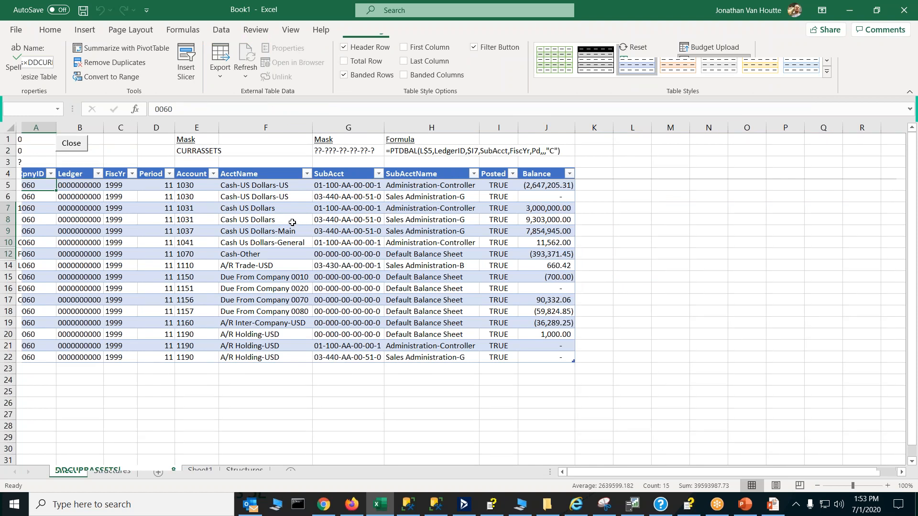
double_click(248, 208)
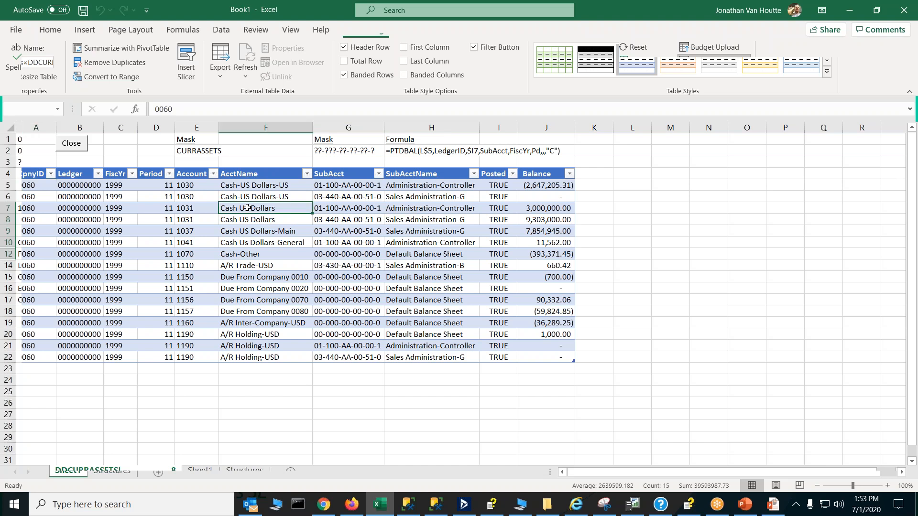
click(72, 146)
Filter the AcctName column of the drill-down table to exclude Cash US Dollars-Main and Cash-Other
drag(307, 180, 307, 178)
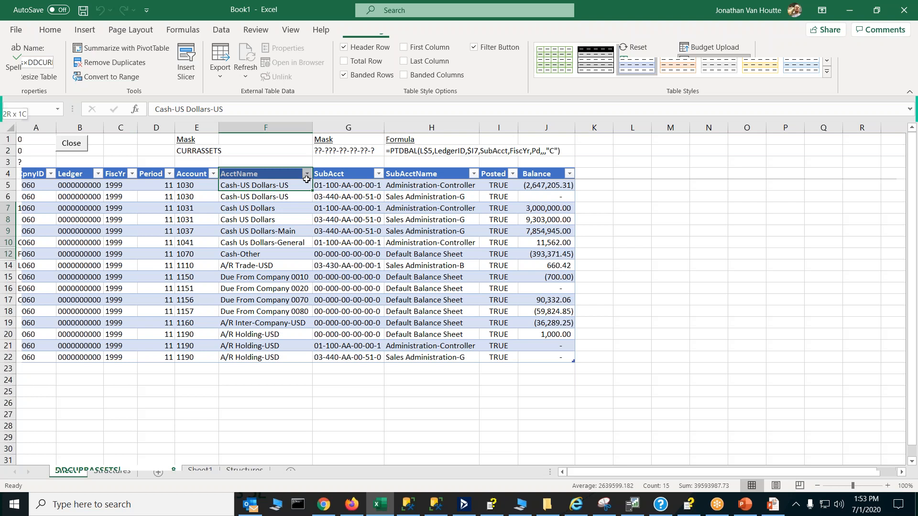
click(306, 175)
click(185, 362)
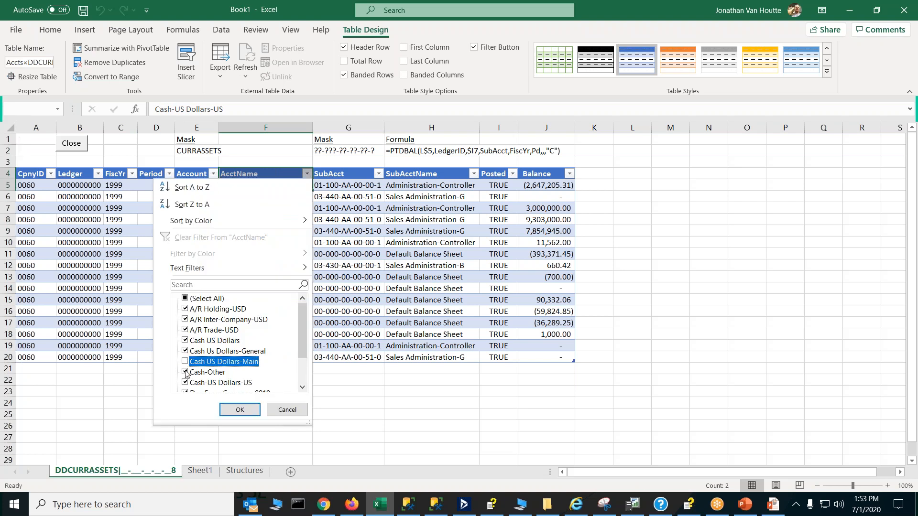
click(186, 373)
click(227, 408)
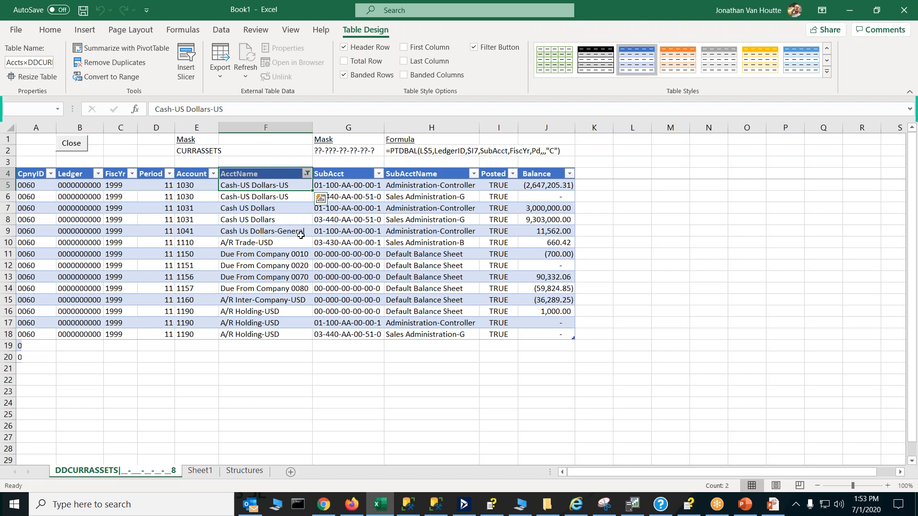
Reset the AcctName filter to include all account names
click(306, 175)
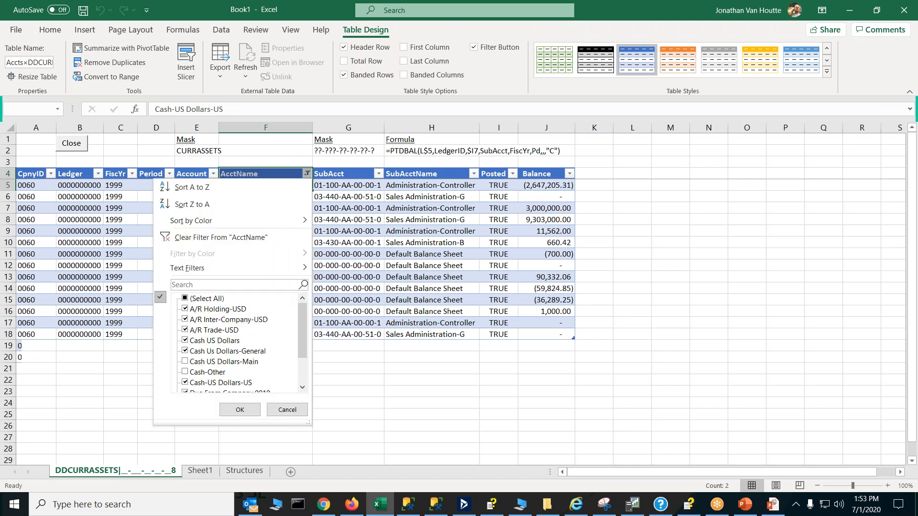
click(185, 298)
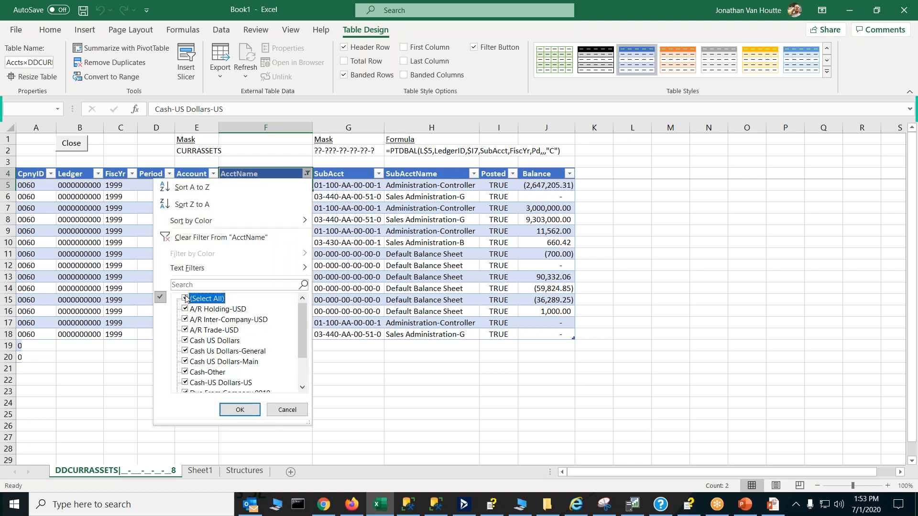
click(249, 410)
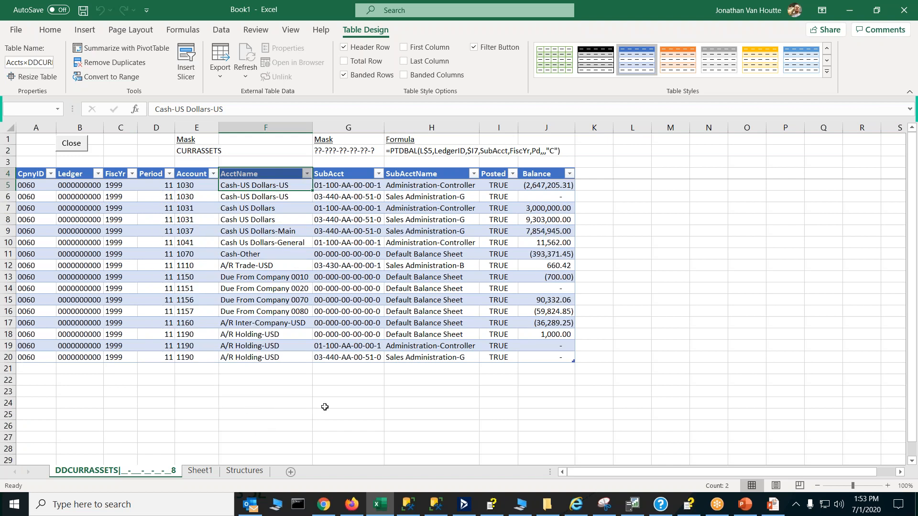
Review the CURRASSETS drill-down detail, and close it to return to Sheet1
click(324, 405)
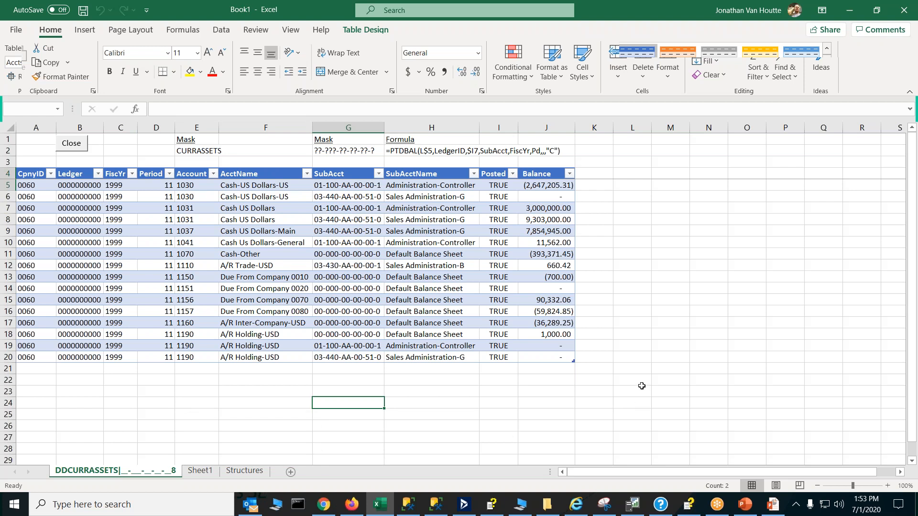
click(654, 369)
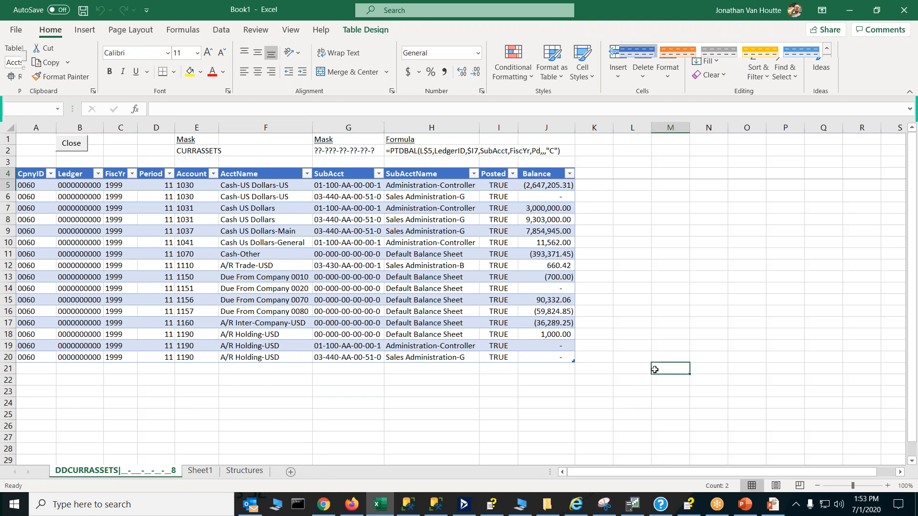
click(572, 407)
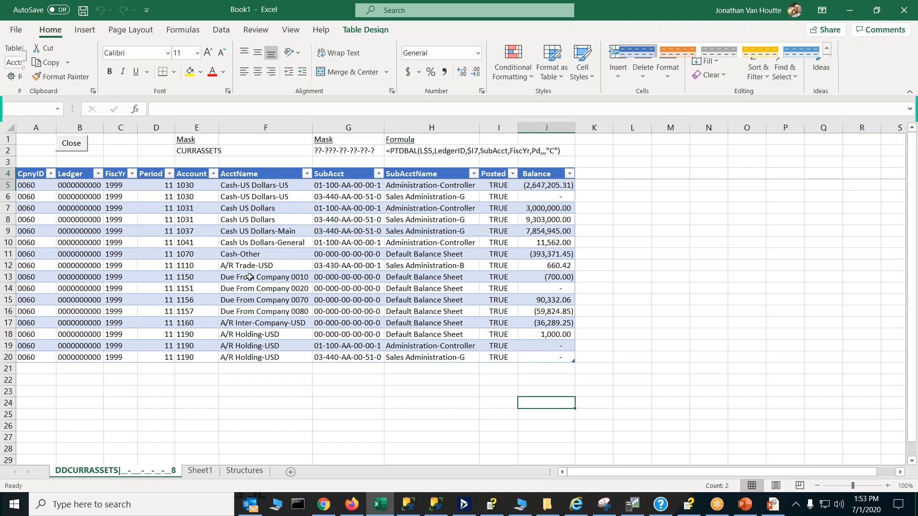
click(72, 144)
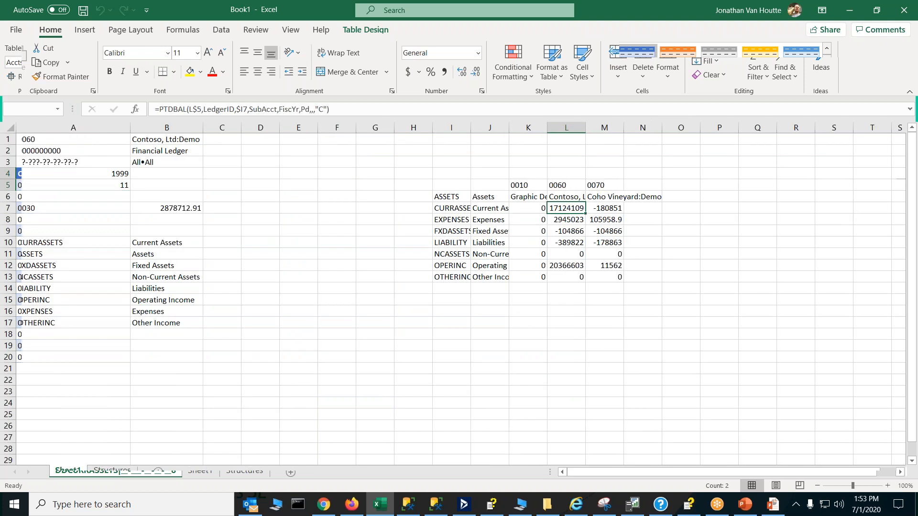
Review the scope options for defining a name on the fiscal year cell A4, and close without creating one
click(279, 208)
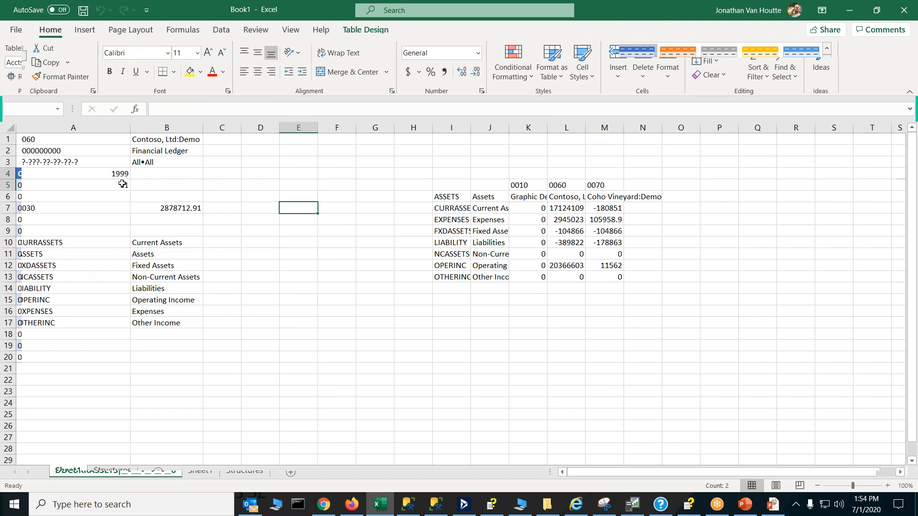
click(105, 170)
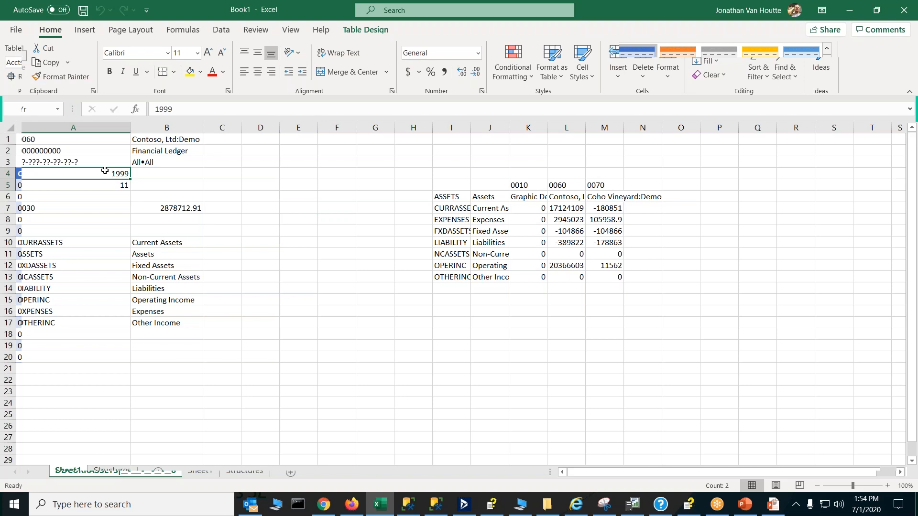
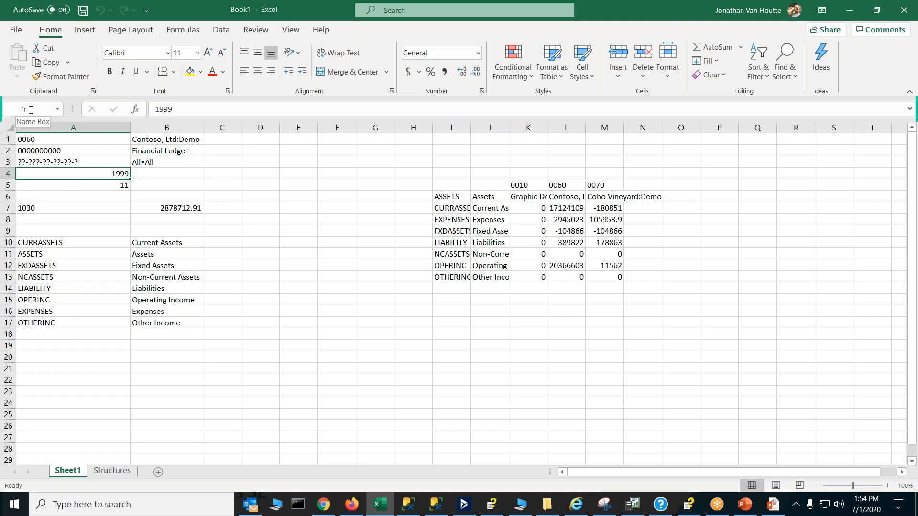
click(183, 30)
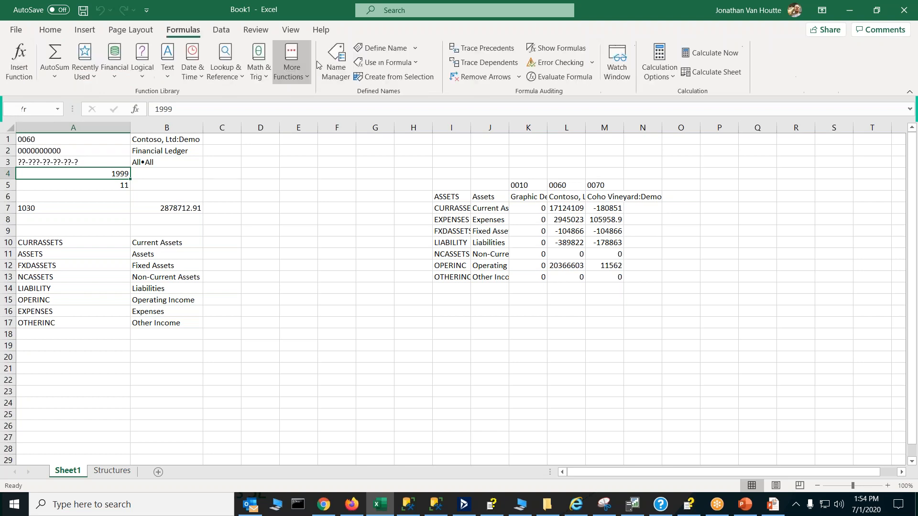
click(393, 48)
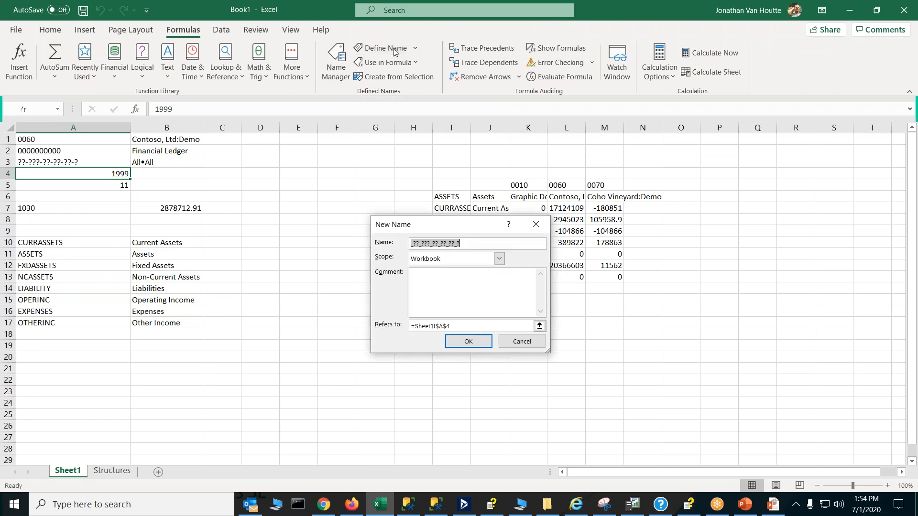
click(498, 260)
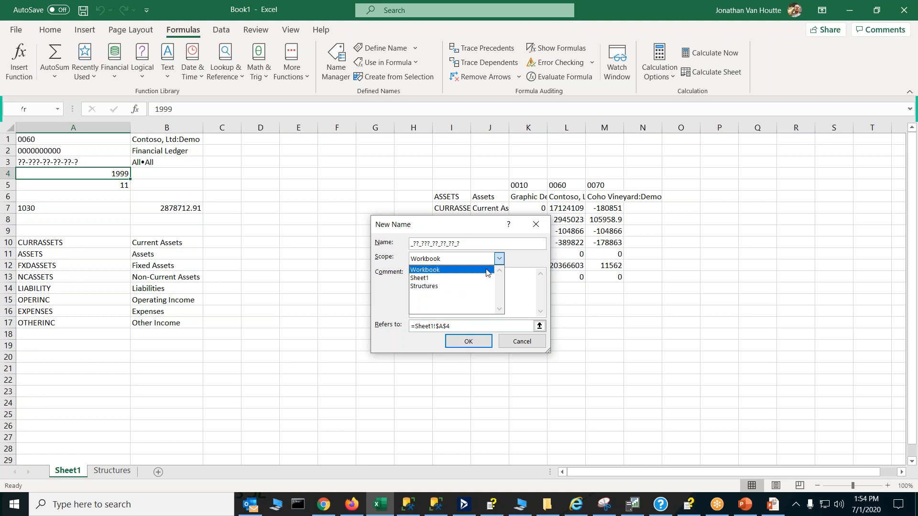
click(500, 263)
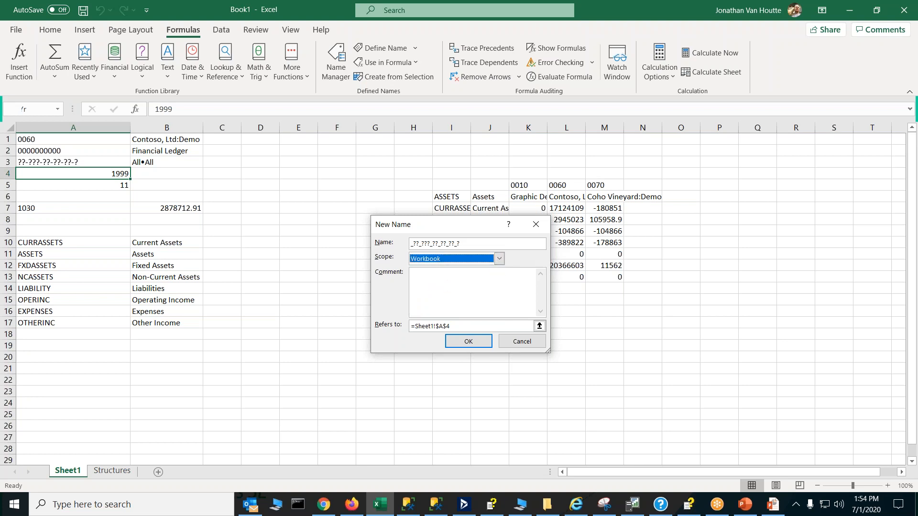
click(536, 224)
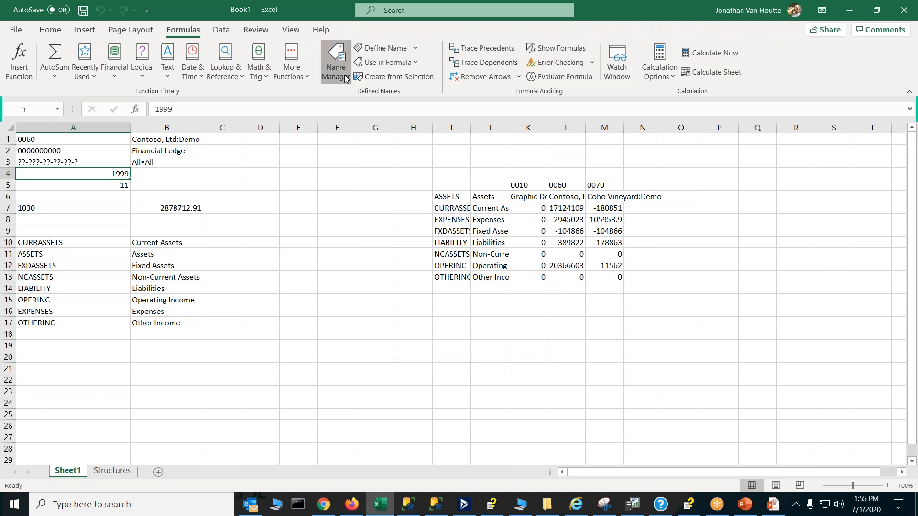
Review the workbook's defined names and the comment on the NonZero range, and close without changes
click(336, 60)
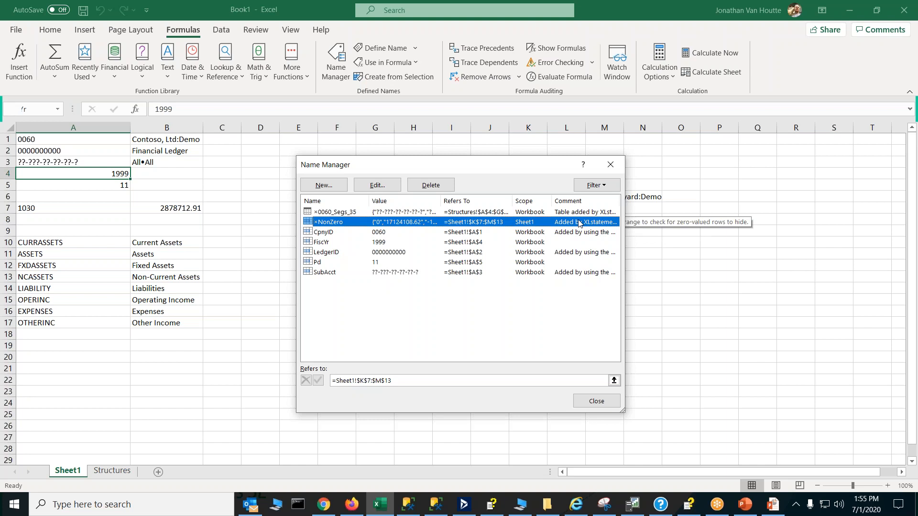
double_click(504, 223)
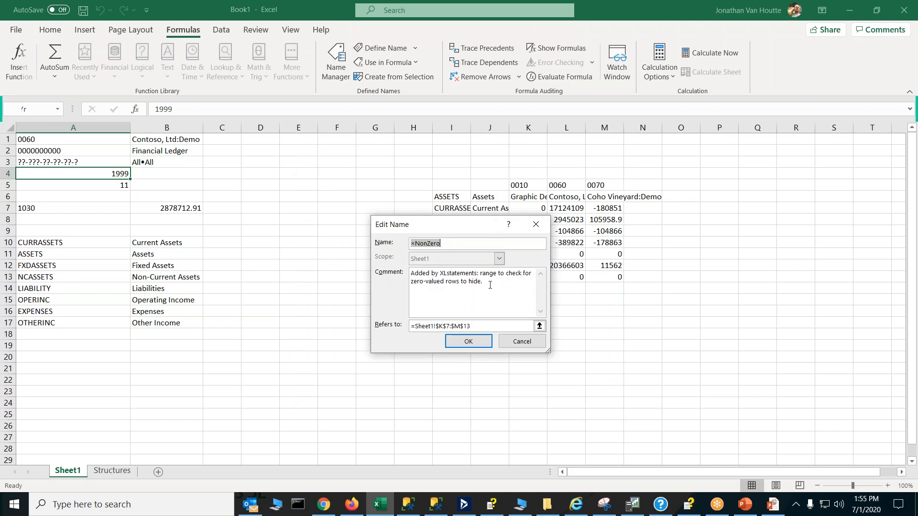
click(512, 340)
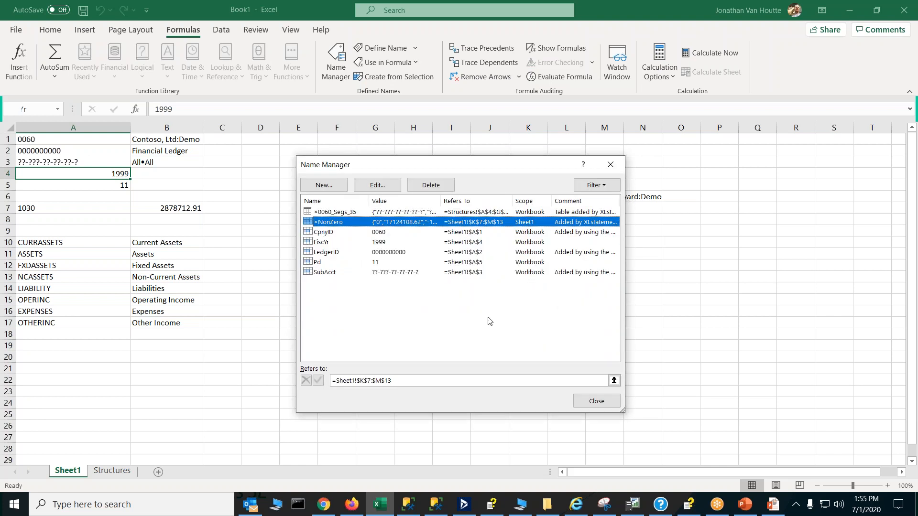
click(603, 402)
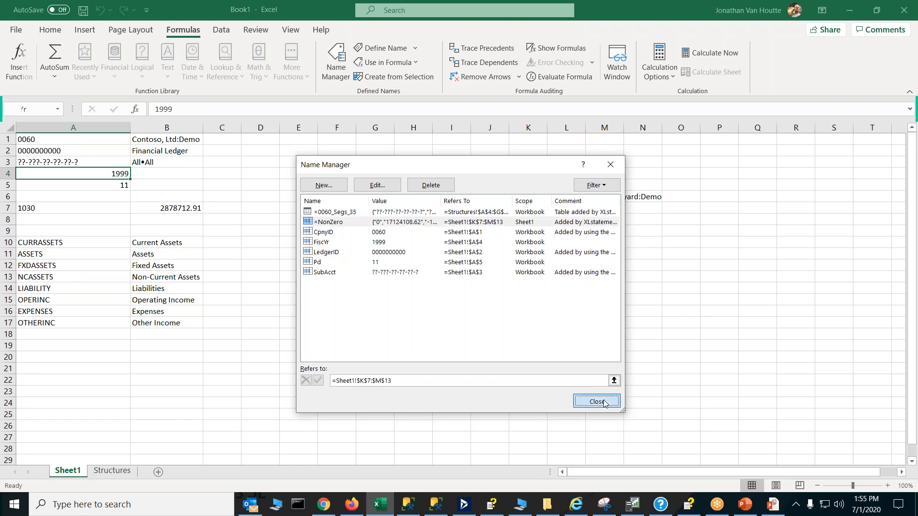
Set the subaccount selection in B3 to All•Mail Order
click(183, 162)
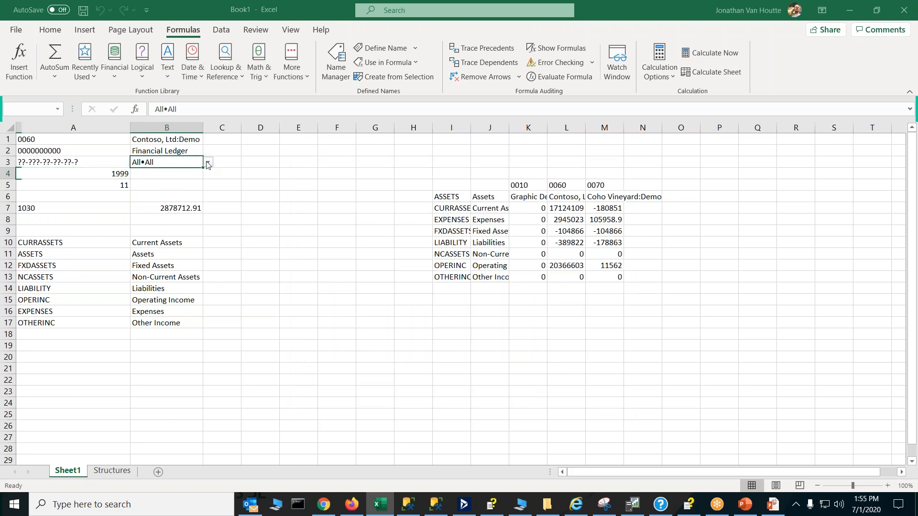
click(206, 163)
mouse_move(207, 184)
mouse_down()
mouse_move(211, 210)
mouse_move(208, 187)
mouse_up()
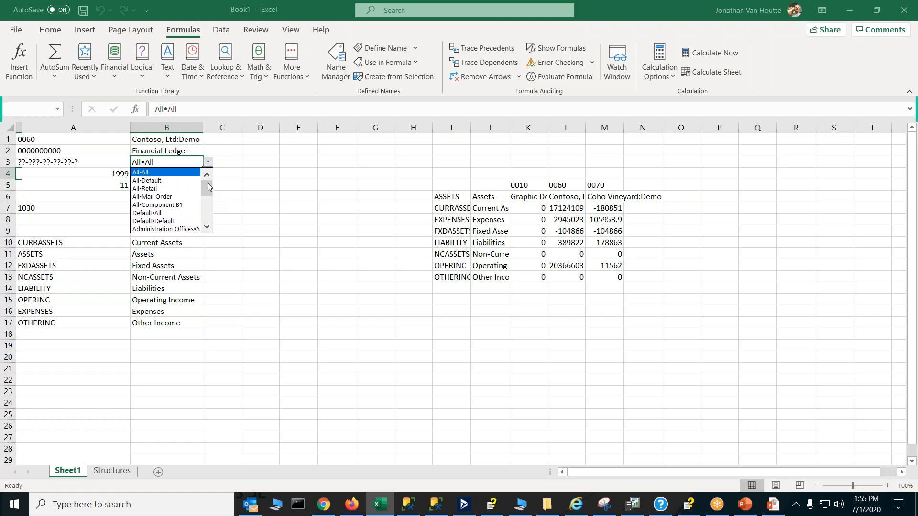
key(Return)
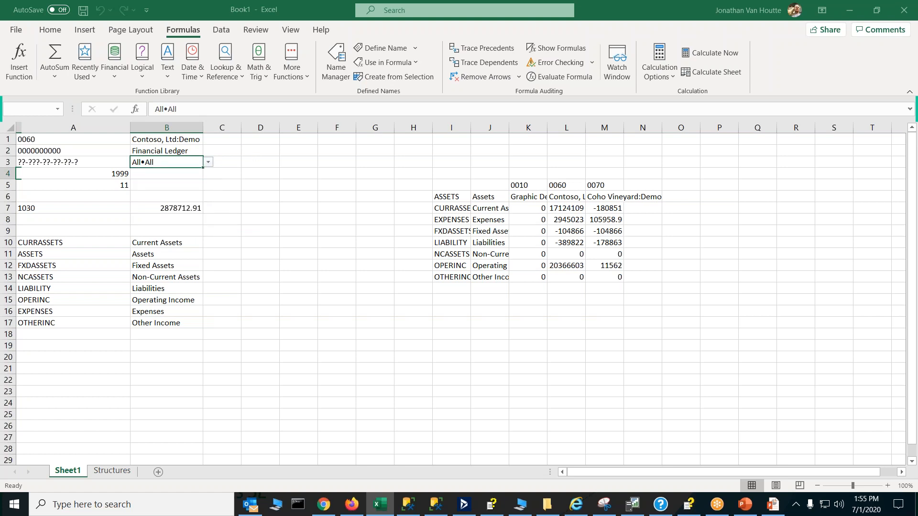
click(208, 163)
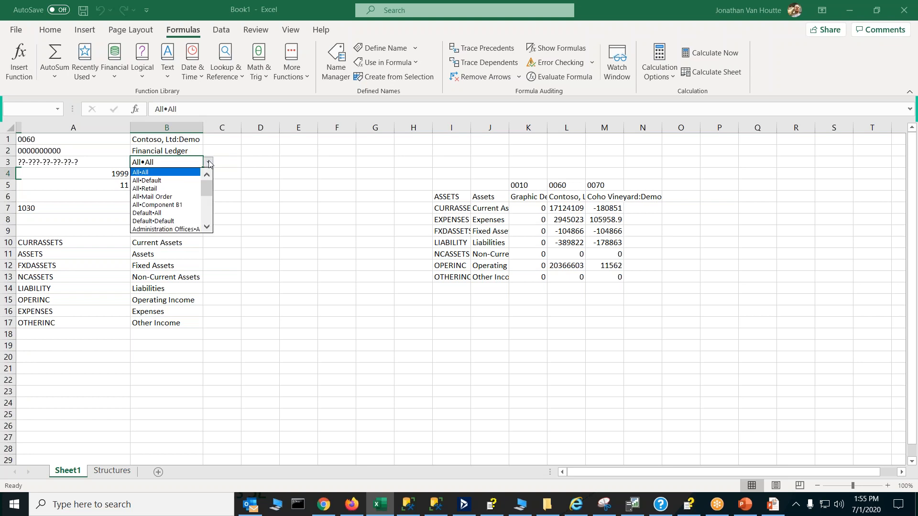
click(165, 197)
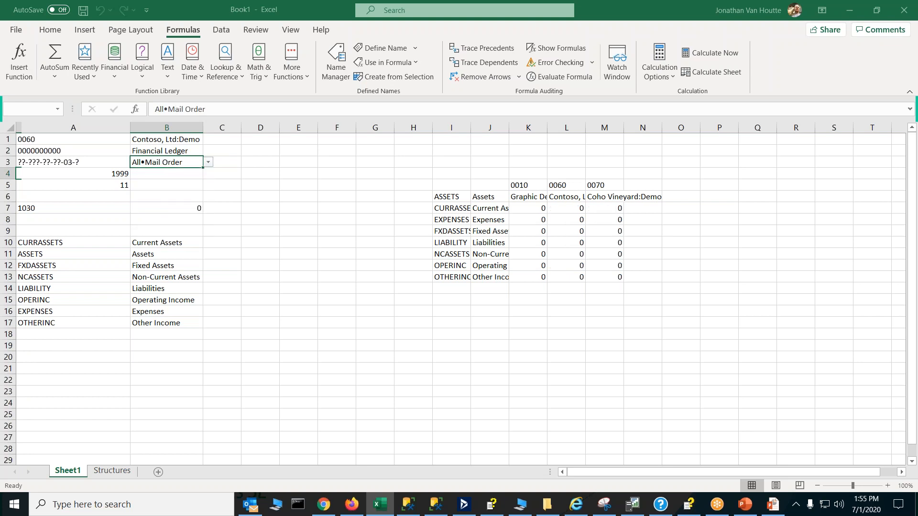
Switch the subaccount selection in B3 to All•Component B1, and finally to Administration Offices•Mail Order
click(208, 163)
click(186, 180)
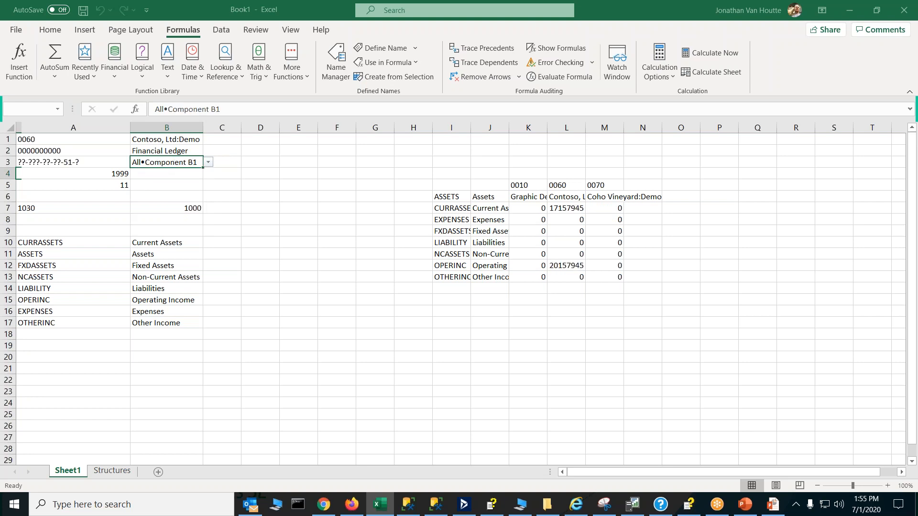
click(209, 163)
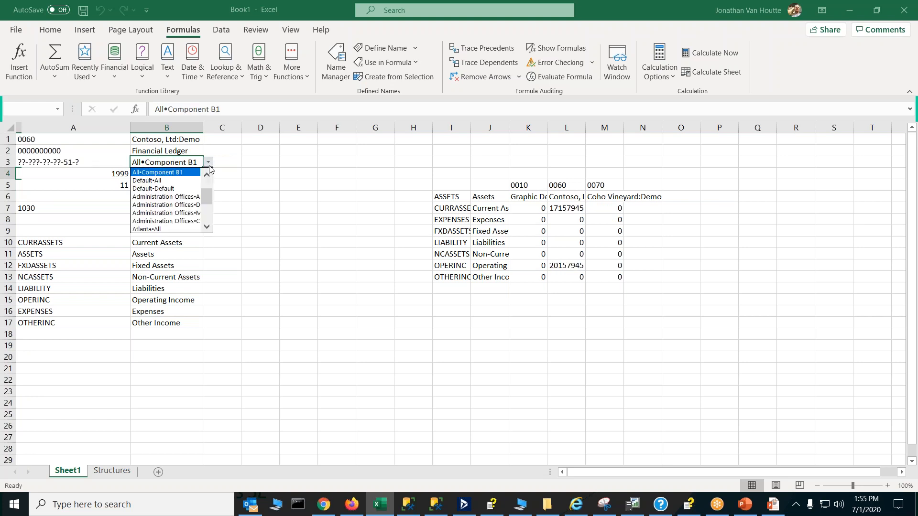
click(167, 213)
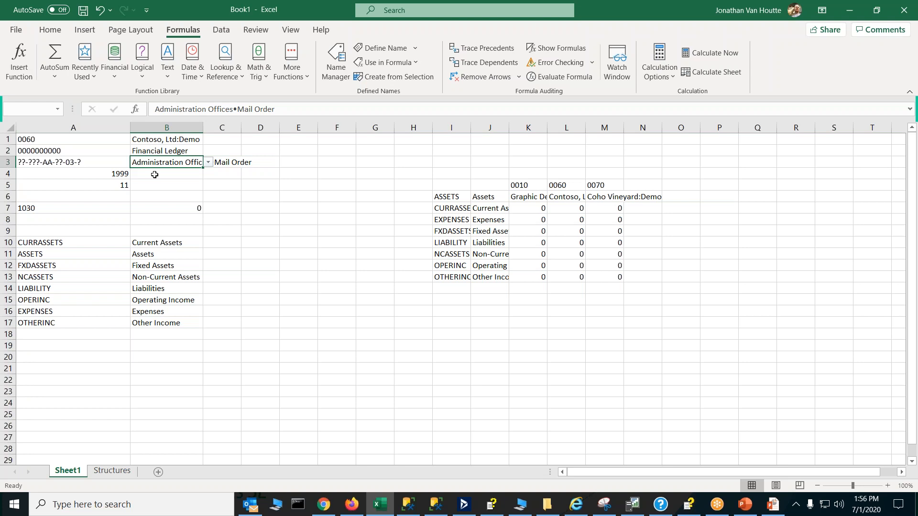
Check the subaccount masks and names on the Structures sheet, and return to Sheet1
click(109, 471)
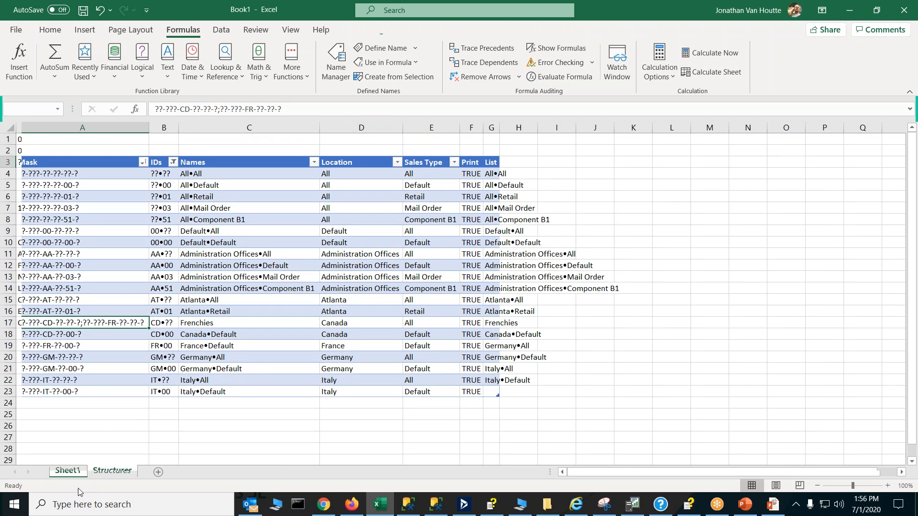
click(71, 471)
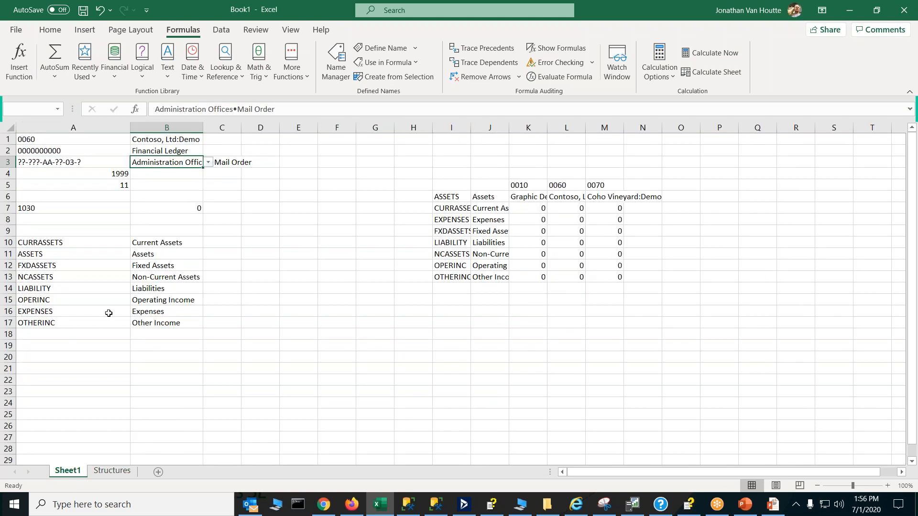
click(246, 223)
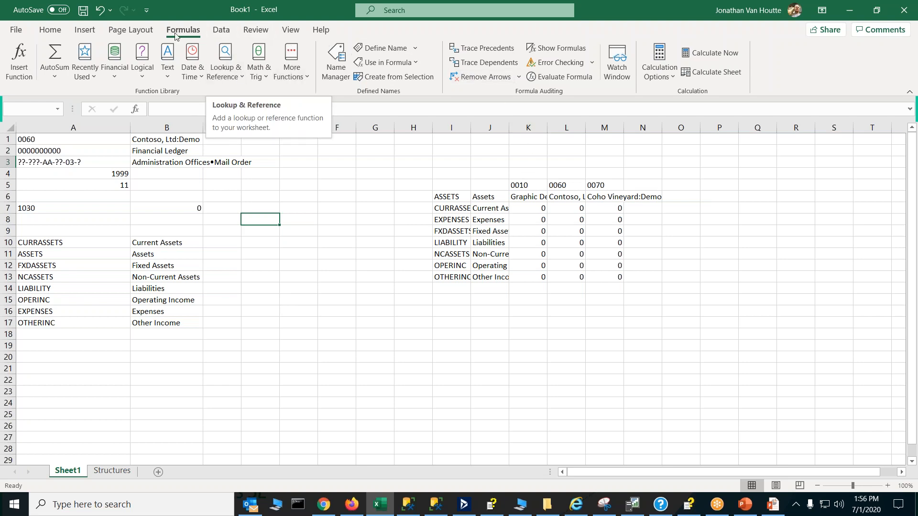
Explore the XLstatements Budget Upload options with Create Entry Sheets on and set to Worksheets, and close without making entry sheets
click(266, 35)
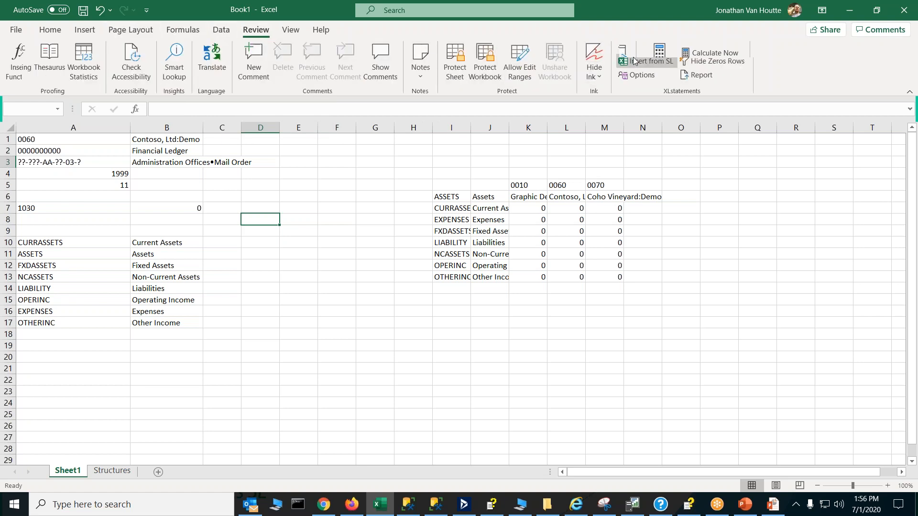
click(692, 51)
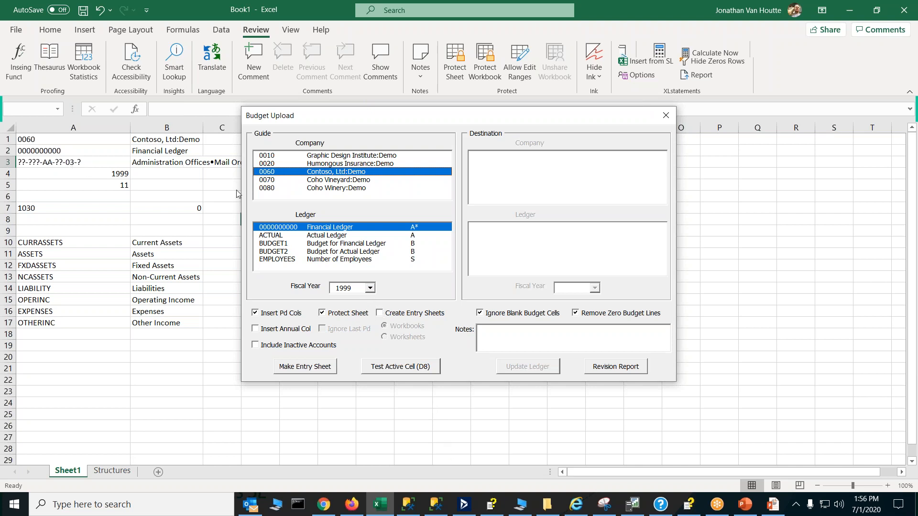
click(382, 313)
click(388, 338)
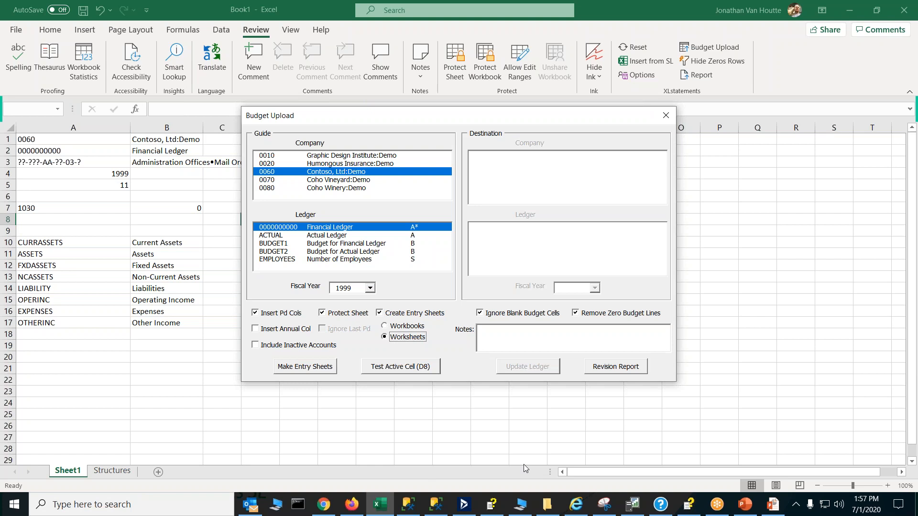
click(387, 327)
click(386, 338)
click(667, 118)
Widen column J on Sheet1 so the account class names fit
click(325, 403)
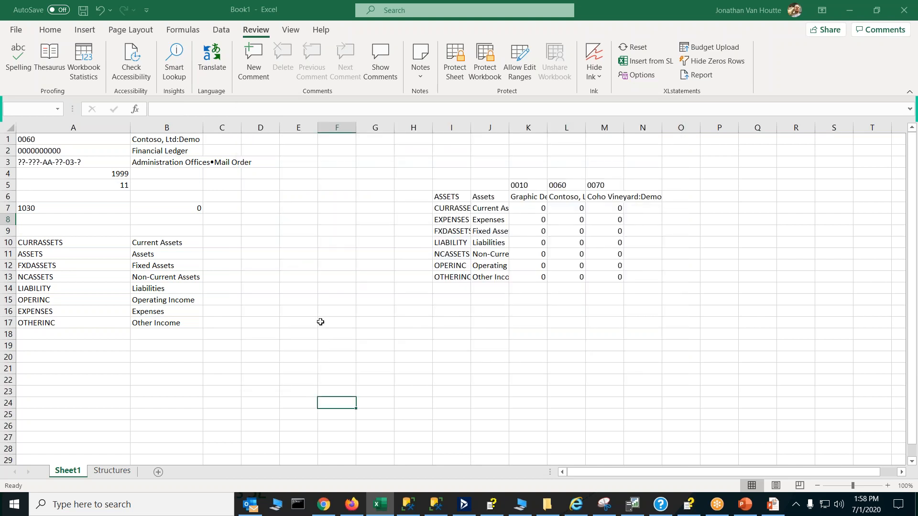
drag(512, 126, 544, 126)
click(386, 276)
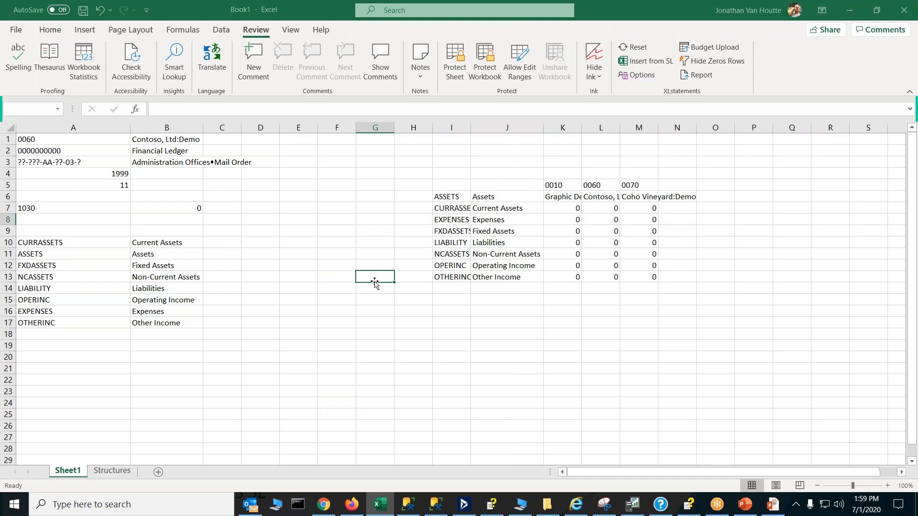
Clear the account class list in A10:B17 on Sheet1
drag(46, 243, 158, 319)
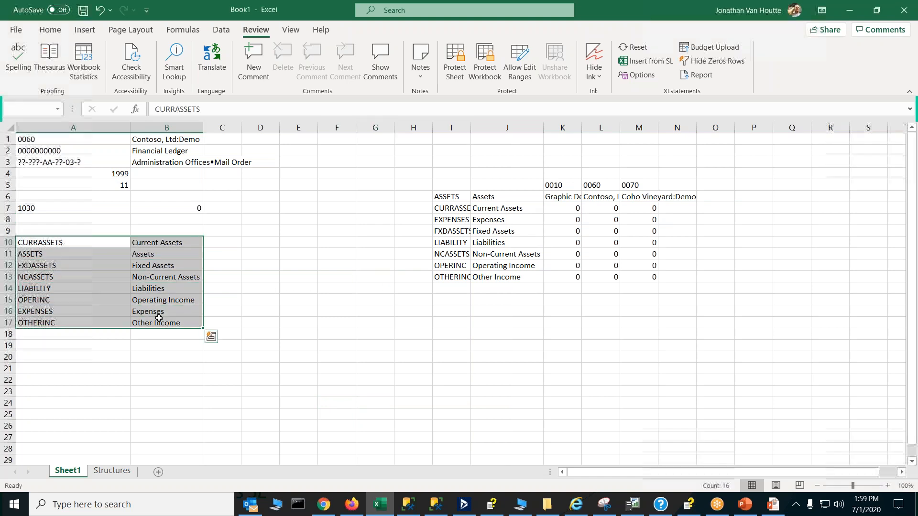
key(Delete)
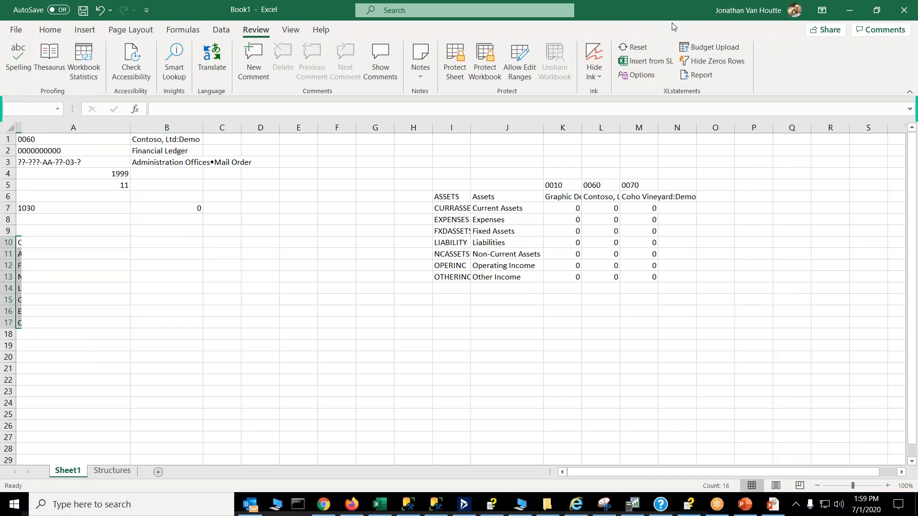
click(714, 48)
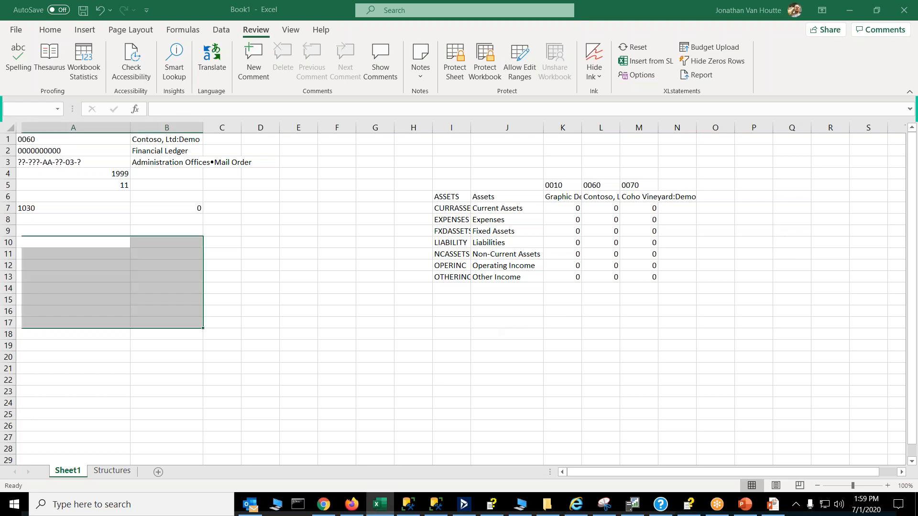
click(388, 319)
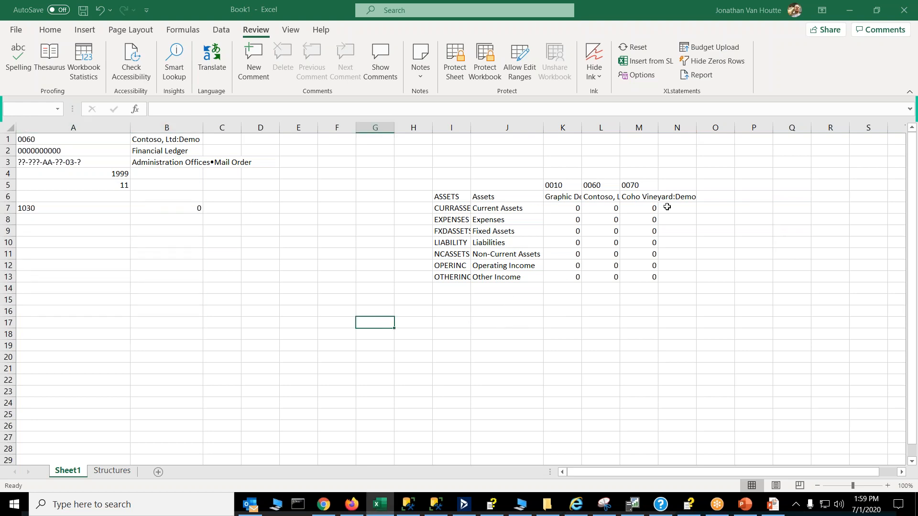